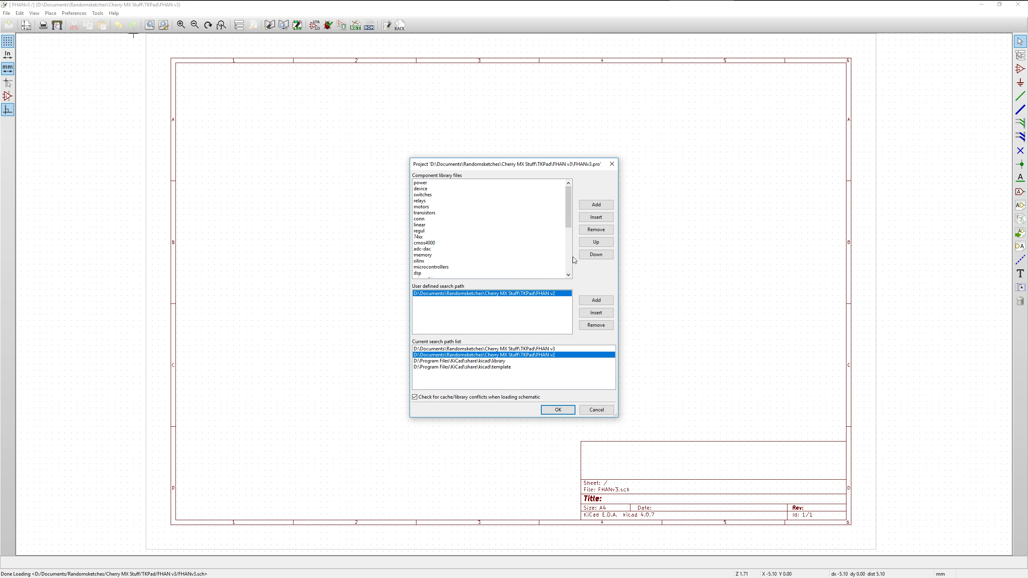
Select FHAN v2-cache at the end of the component library files and accept the project library settings
drag(568, 207, 569, 260)
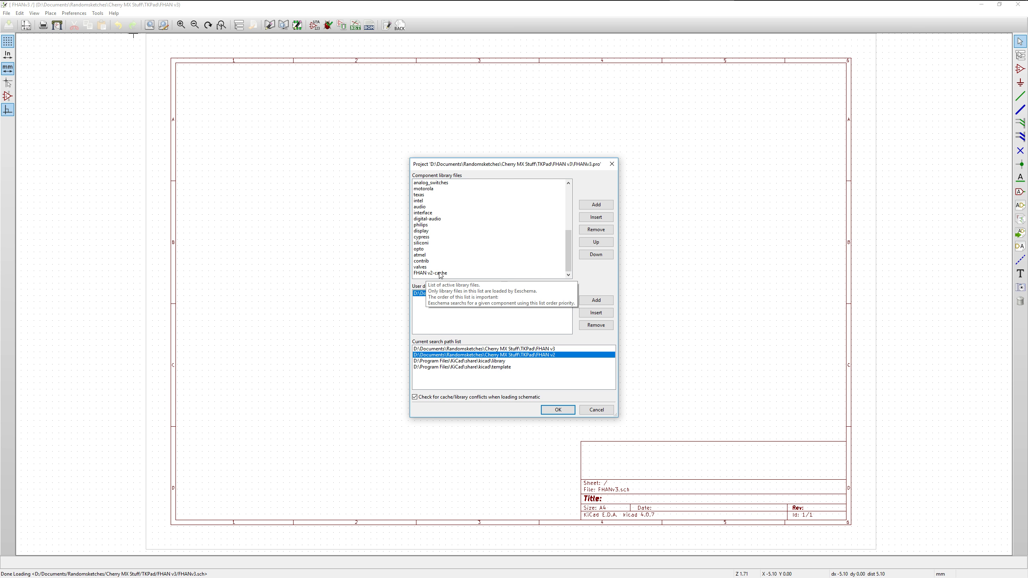
click(447, 274)
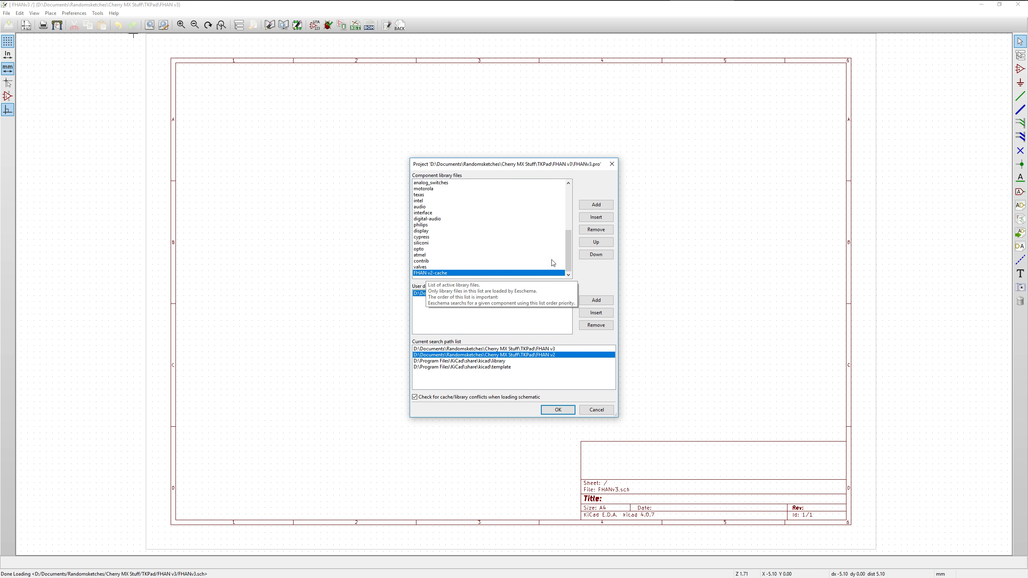
click(558, 410)
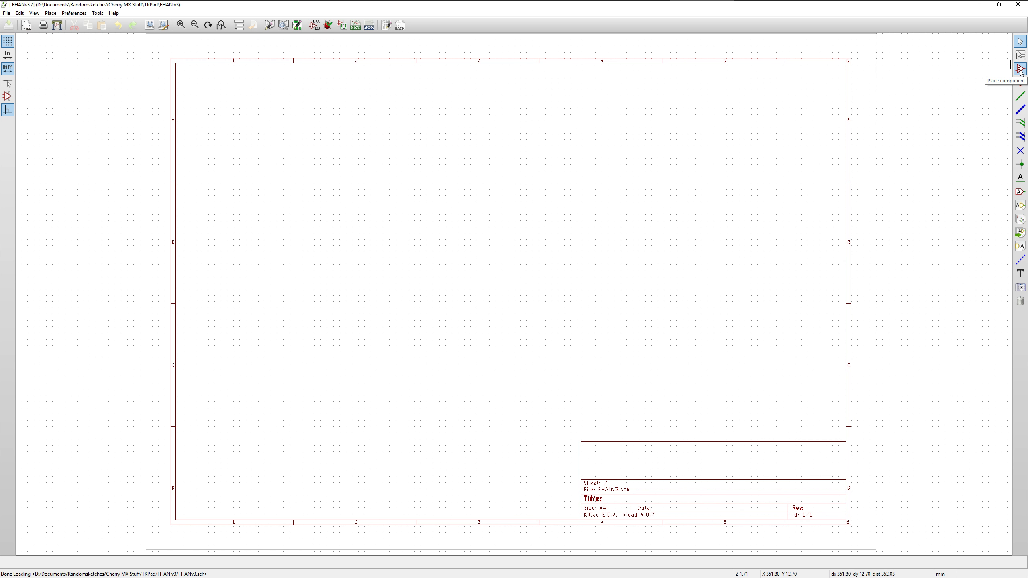
right_click(547, 96)
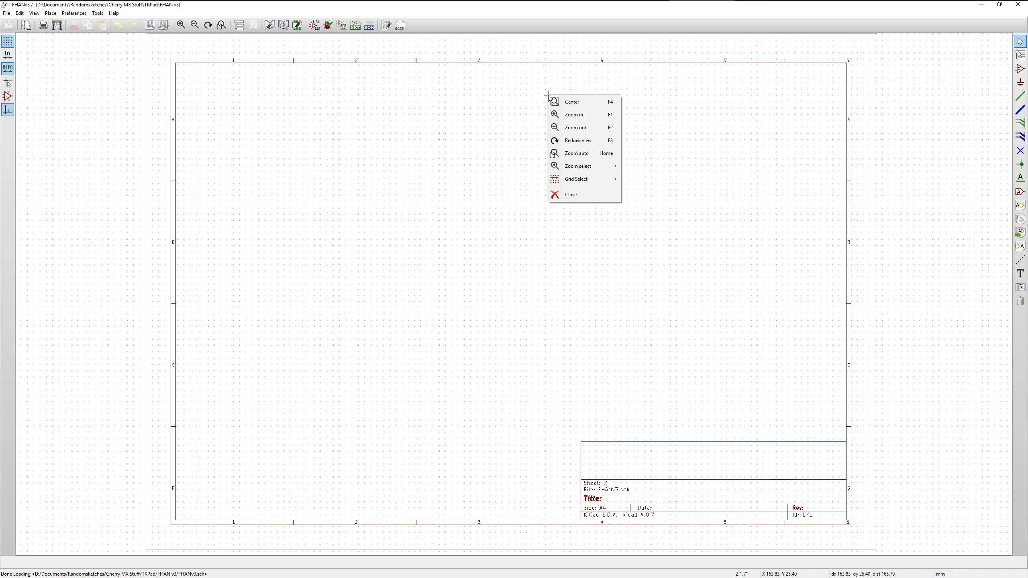
click(545, 96)
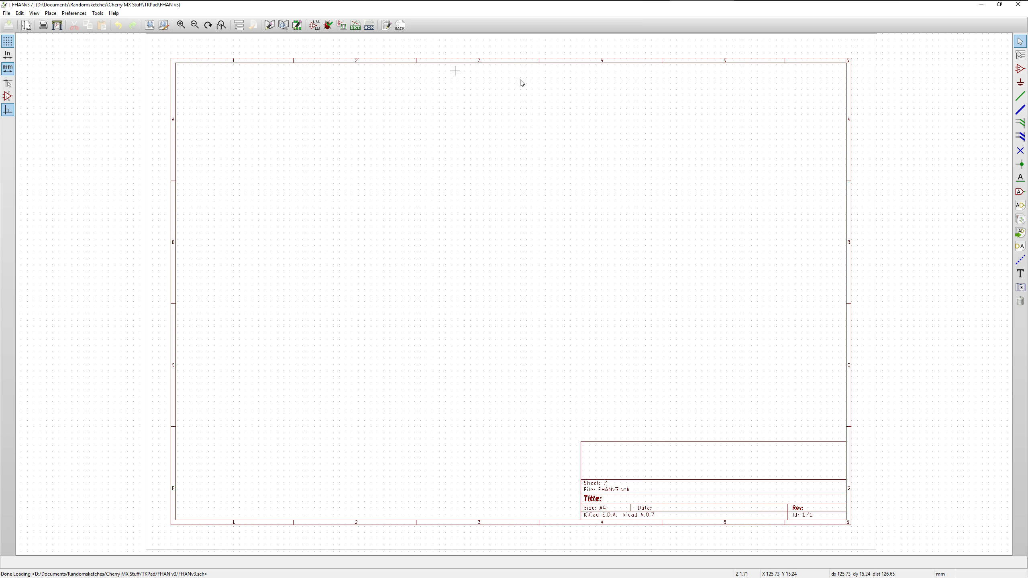
Place a KEYSW component from the FHAN v2-cache library near the sheet's upper-left corner, at about X 58.4, Y 31.75 mm
click(1020, 69)
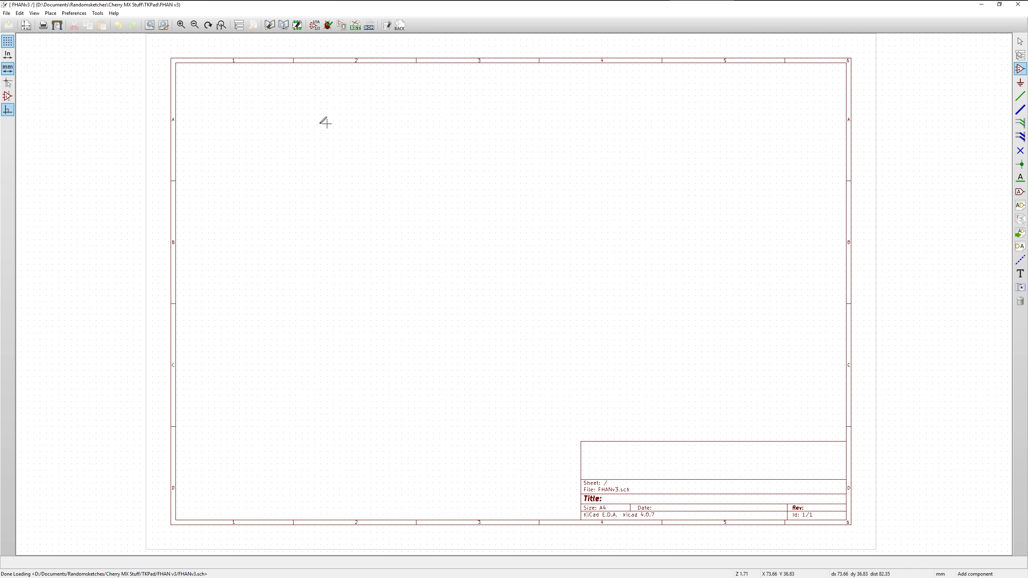
click(271, 105)
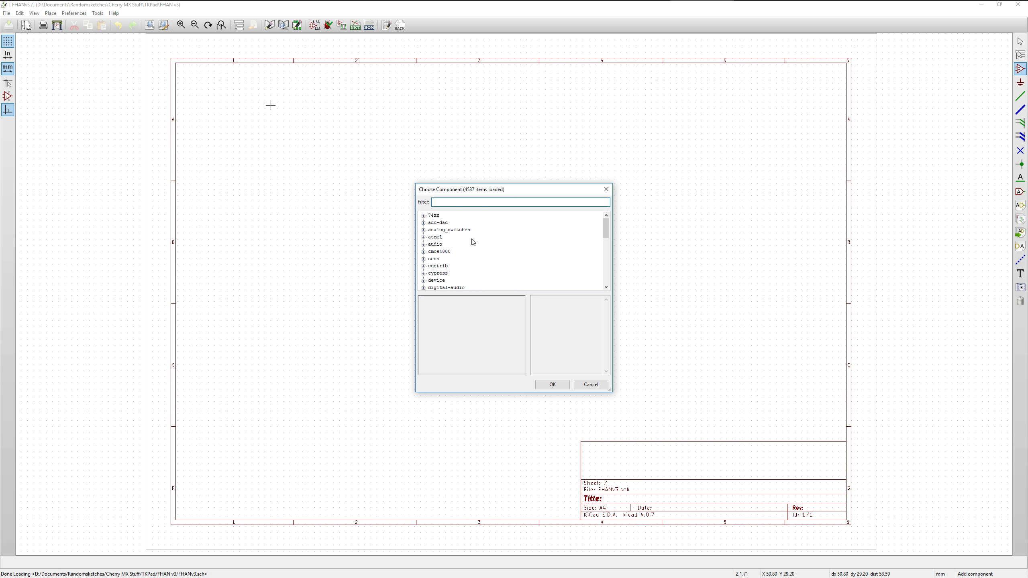
scroll(472, 242, down, 10)
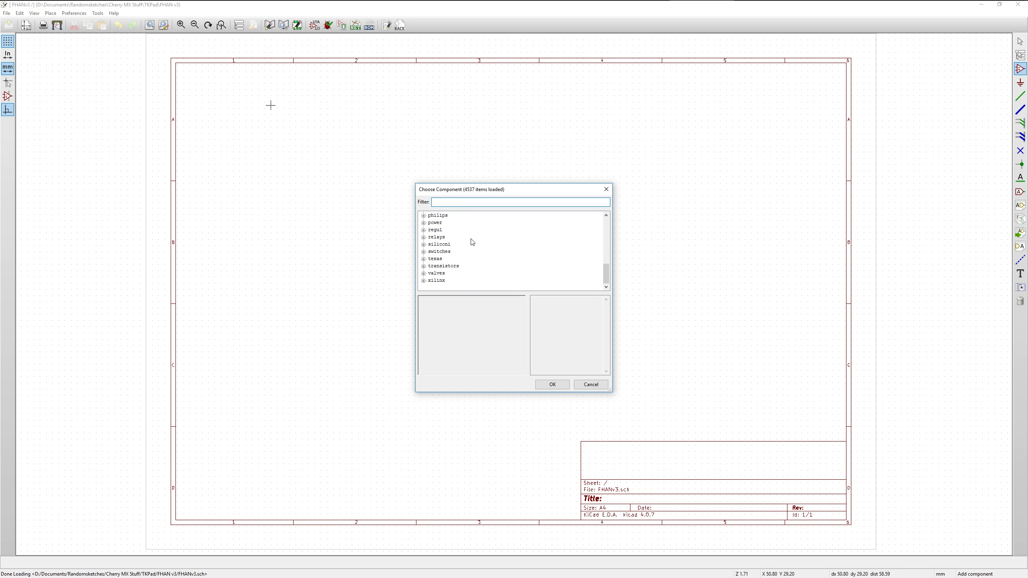
scroll(461, 261, up, 7)
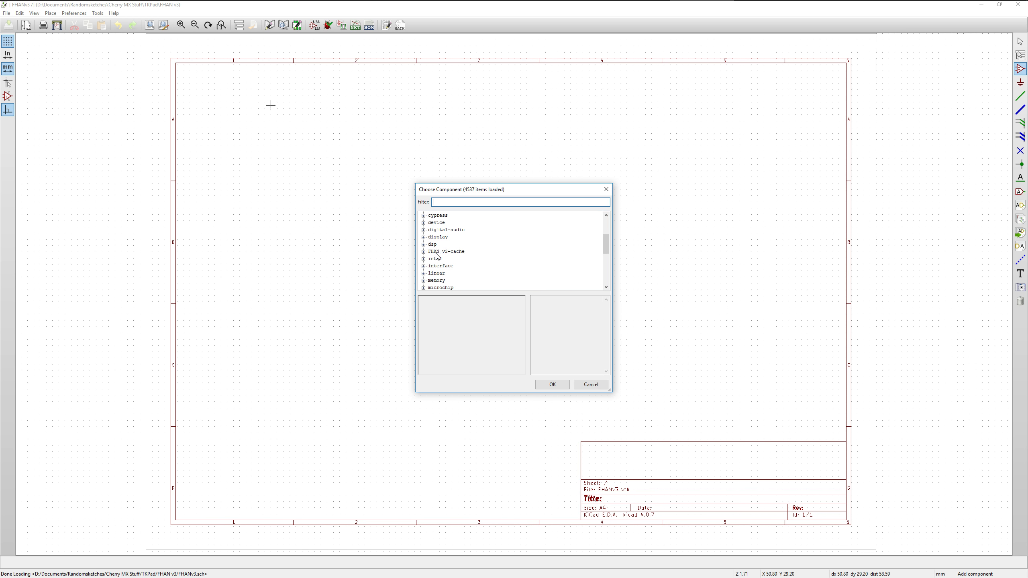
click(440, 252)
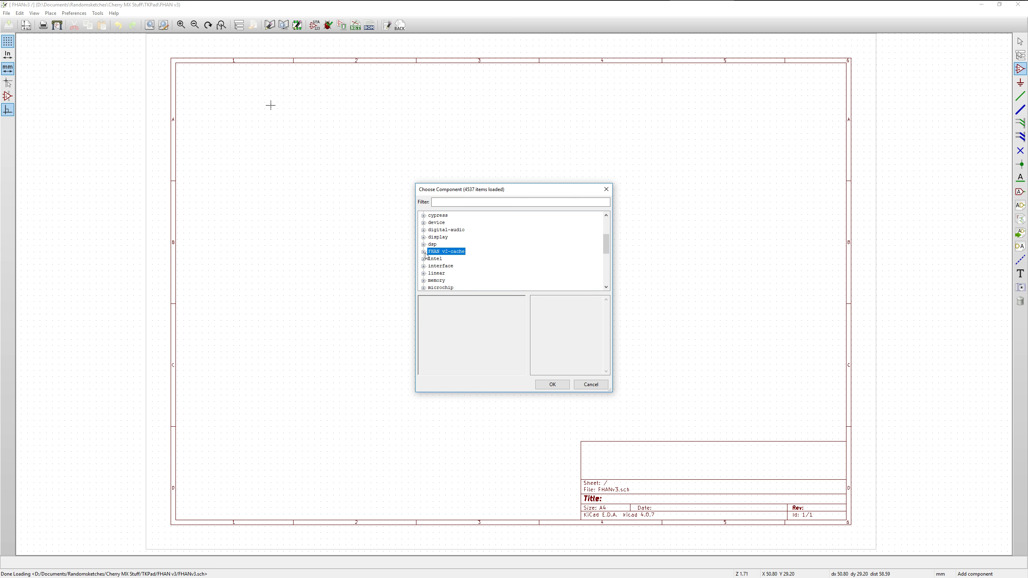
click(423, 251)
click(444, 274)
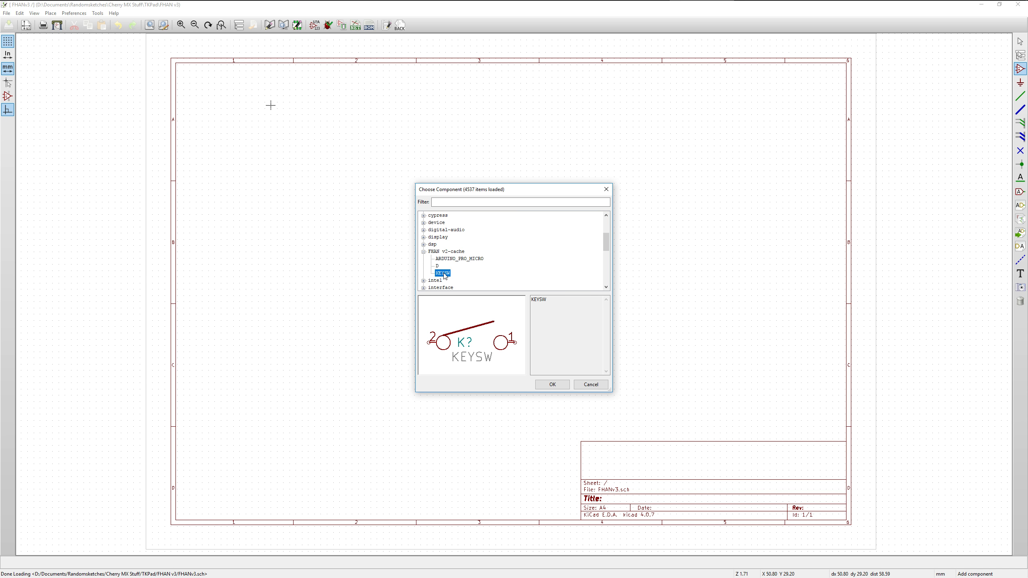
click(438, 266)
click(456, 259)
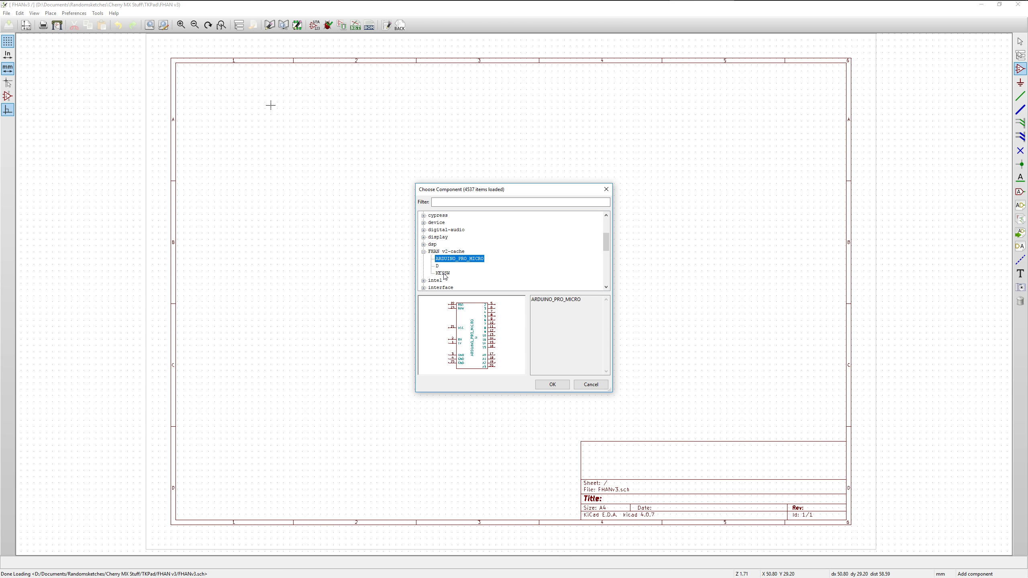
click(443, 273)
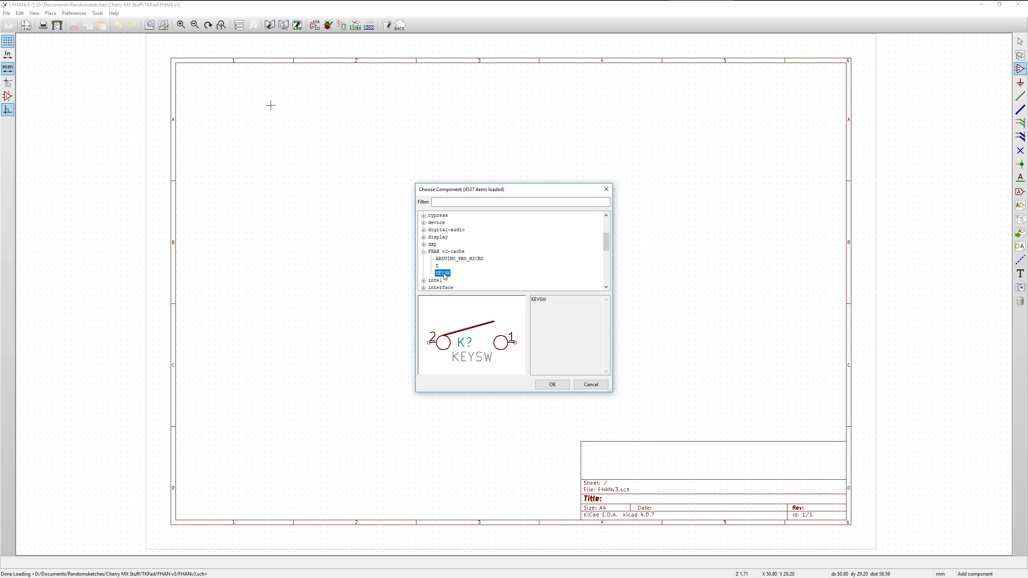
click(551, 384)
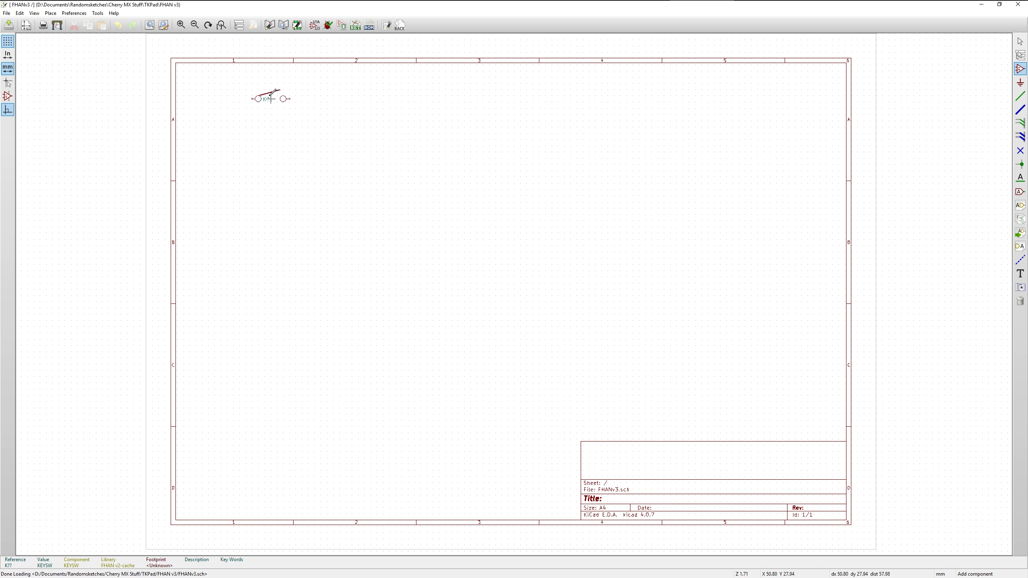
click(290, 110)
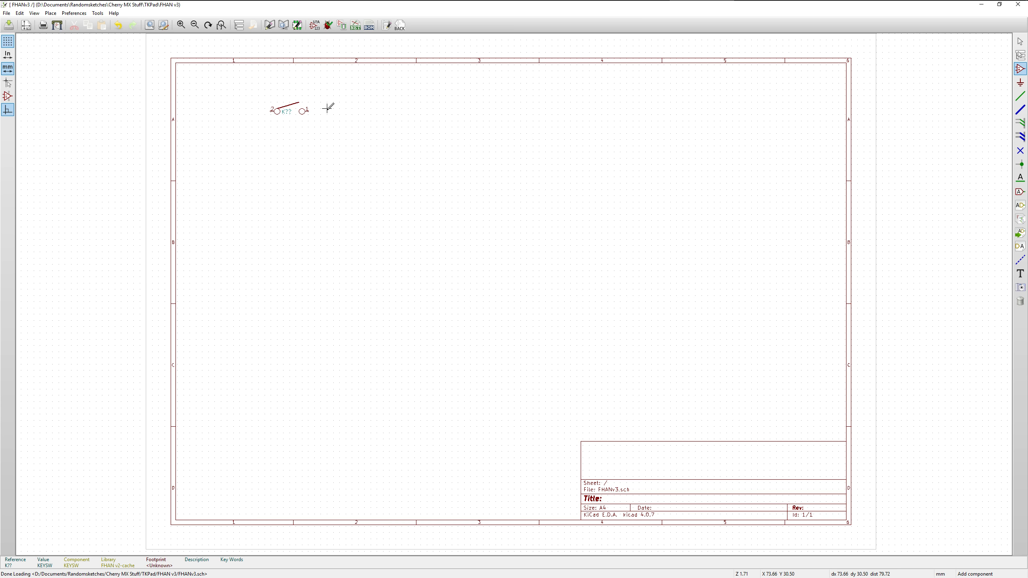
Place a second KEYSW component just to the right of the first, at about X 80, Y 30.5 mm
click(328, 108)
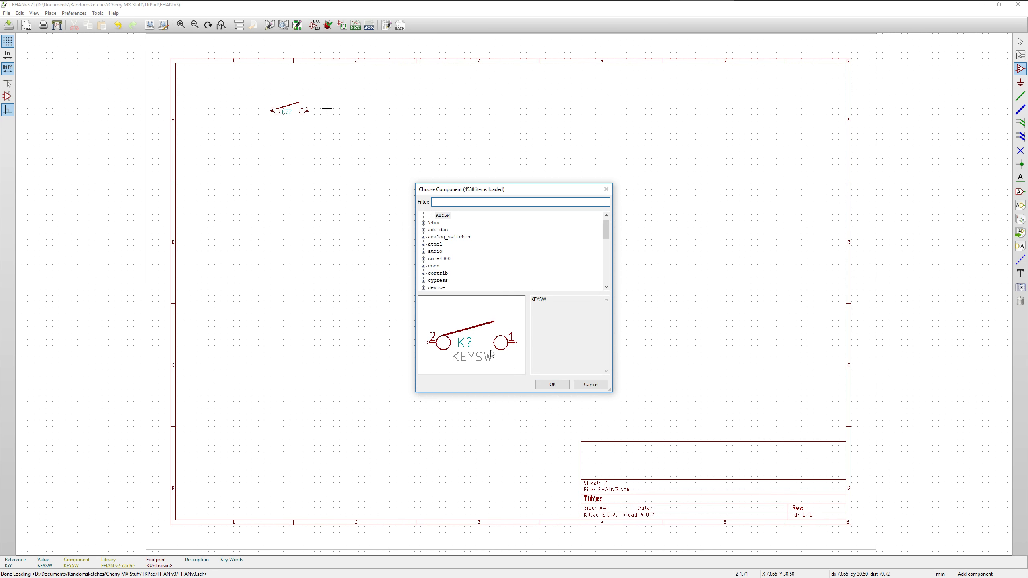
click(551, 384)
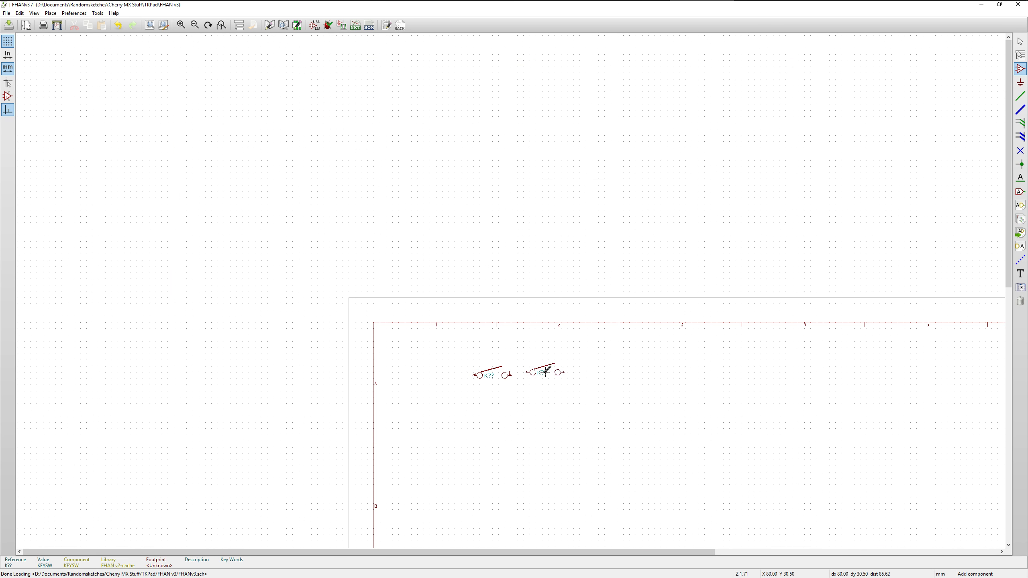
click(546, 371)
right_click(573, 372)
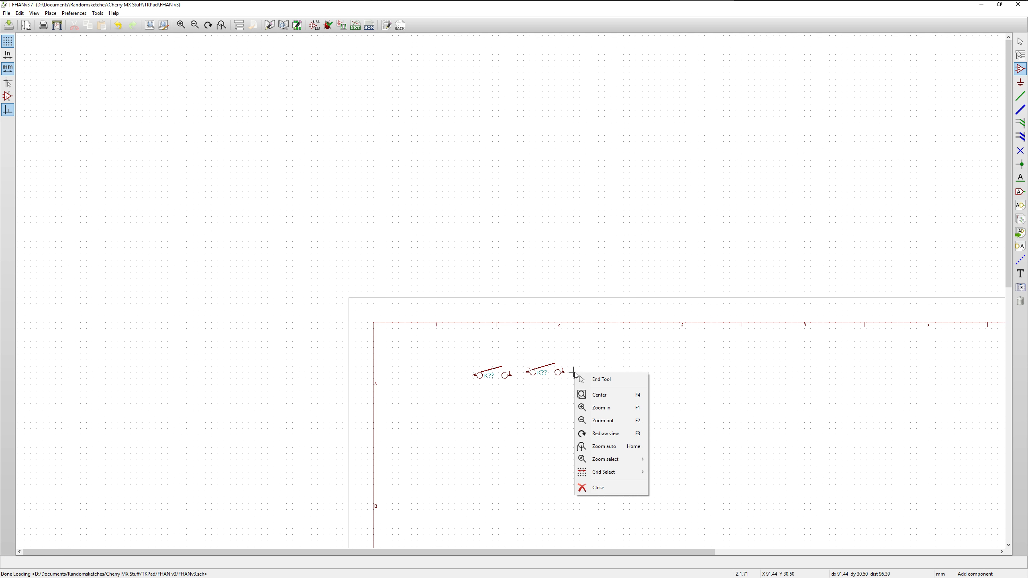
click(574, 369)
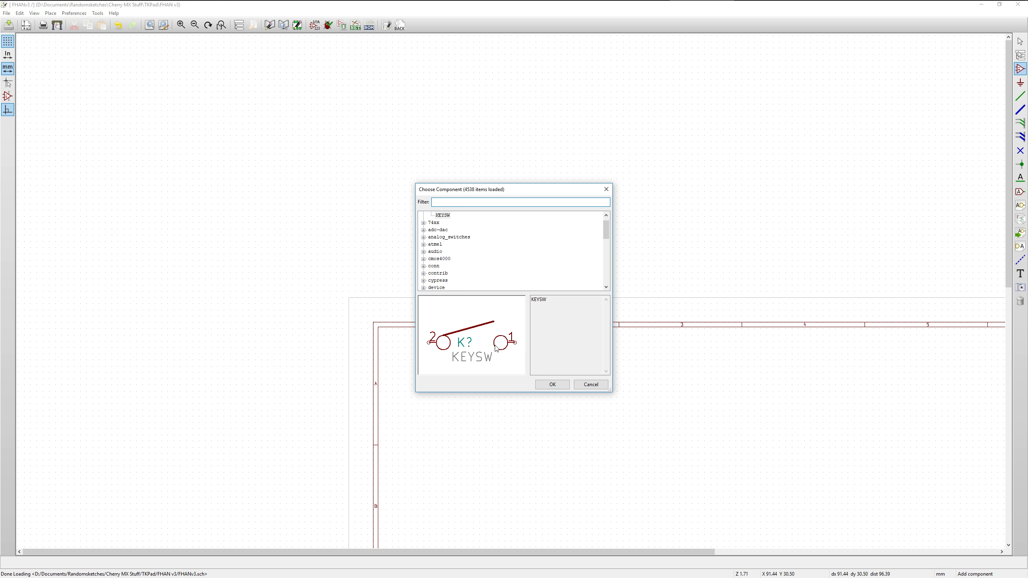
click(467, 336)
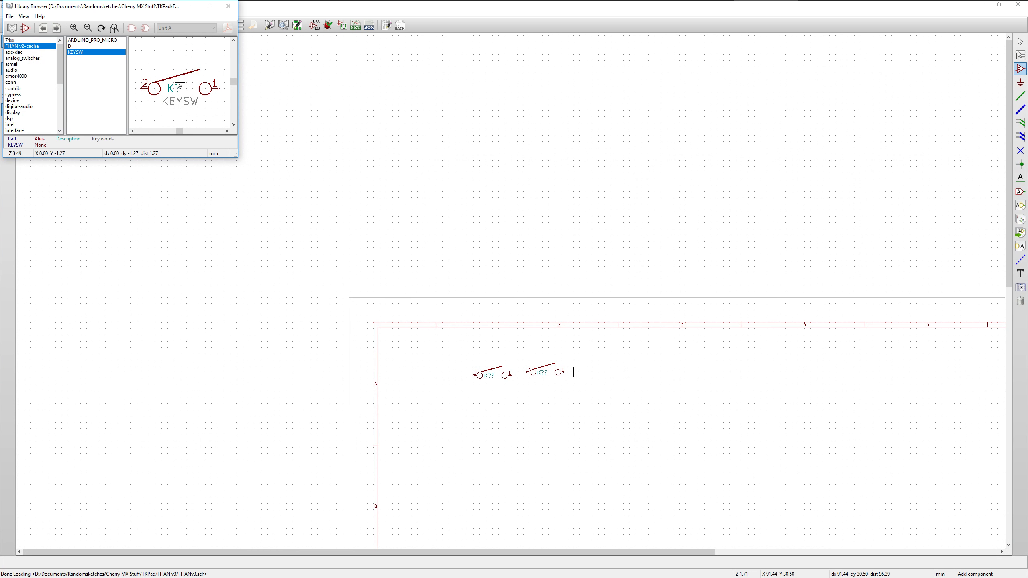
click(228, 7)
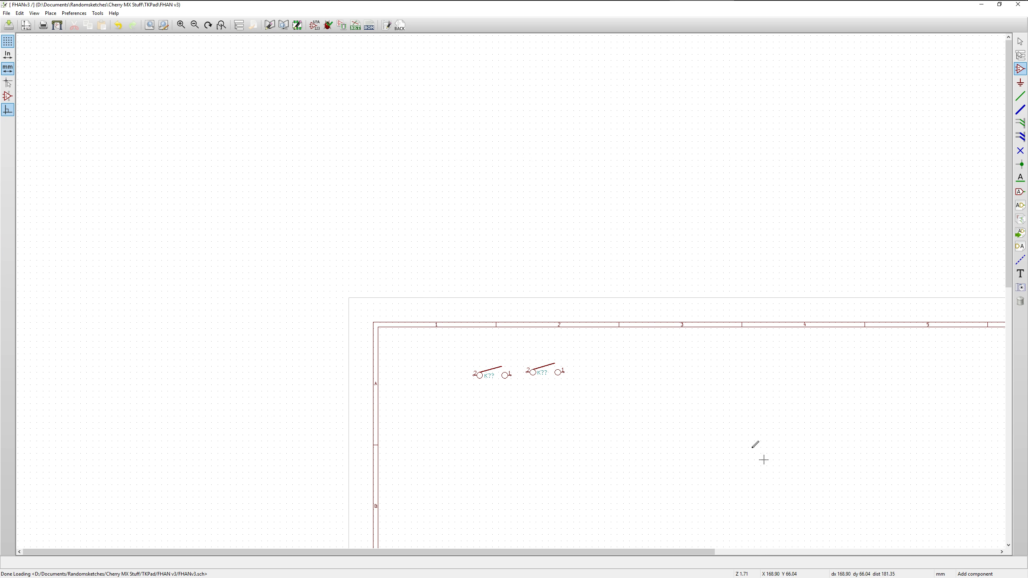
Place a third and a fourth KEYSW component to the right of the second, continuing the row
click(588, 369)
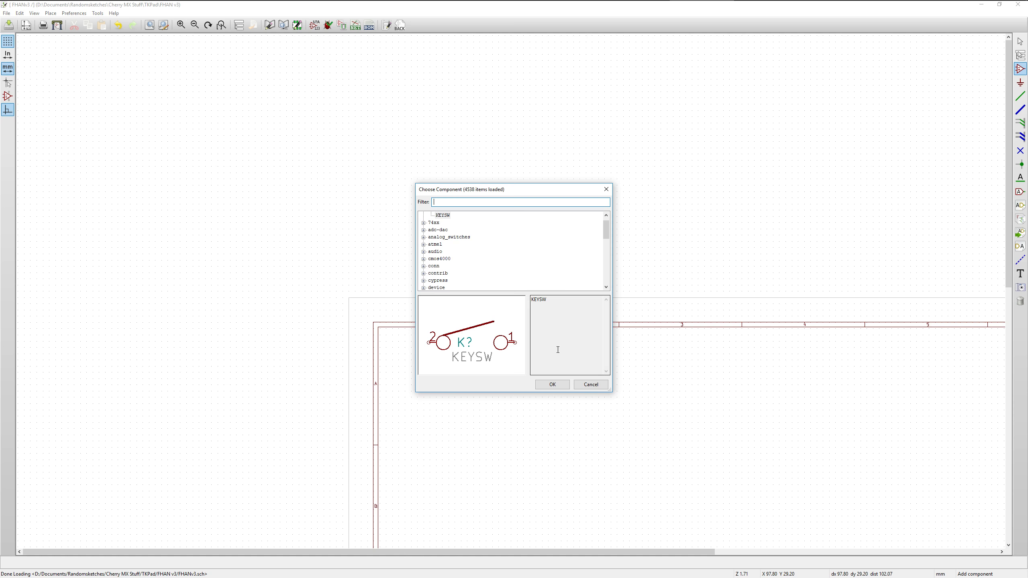
click(481, 342)
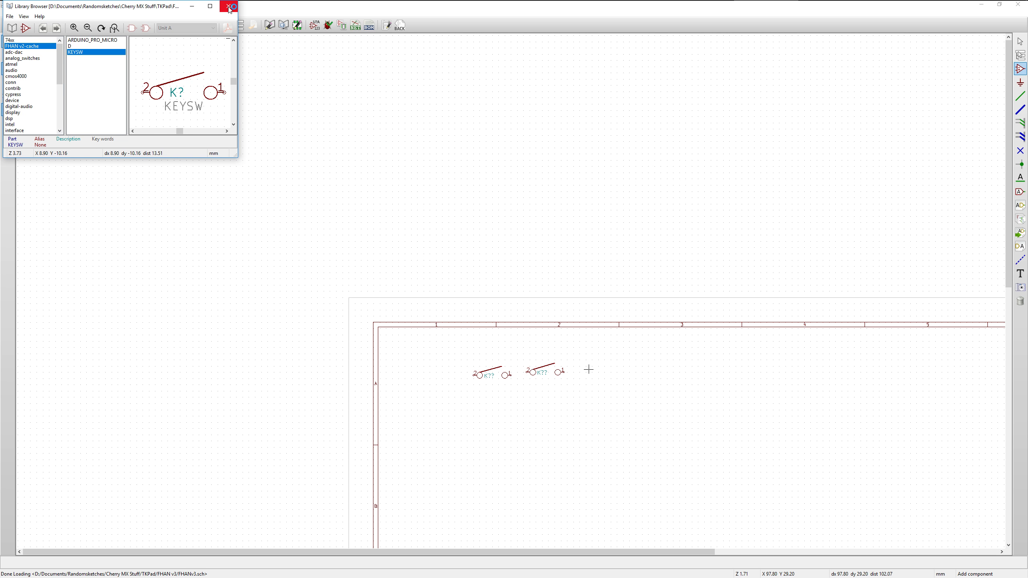
double_click(83, 56)
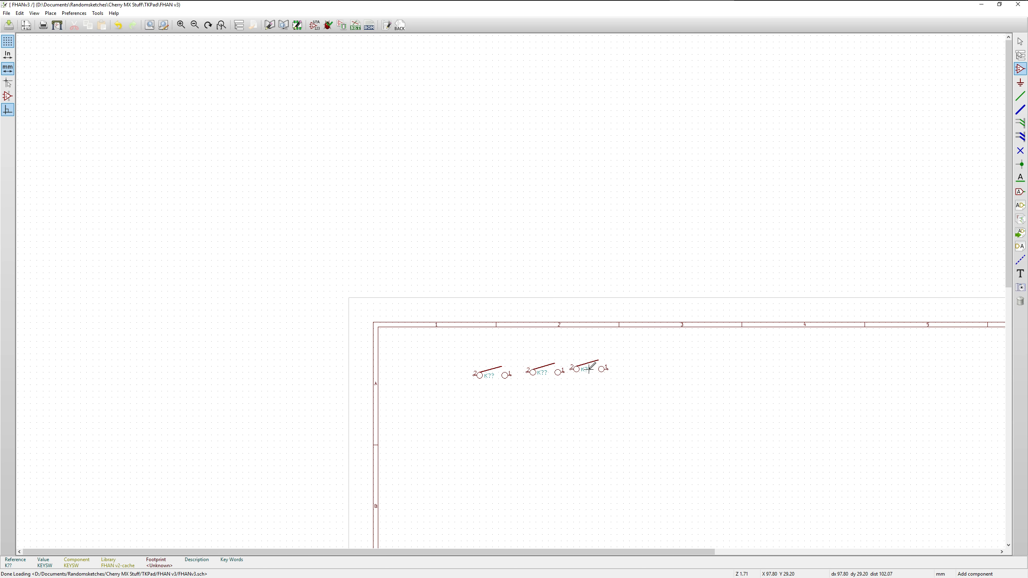
click(632, 369)
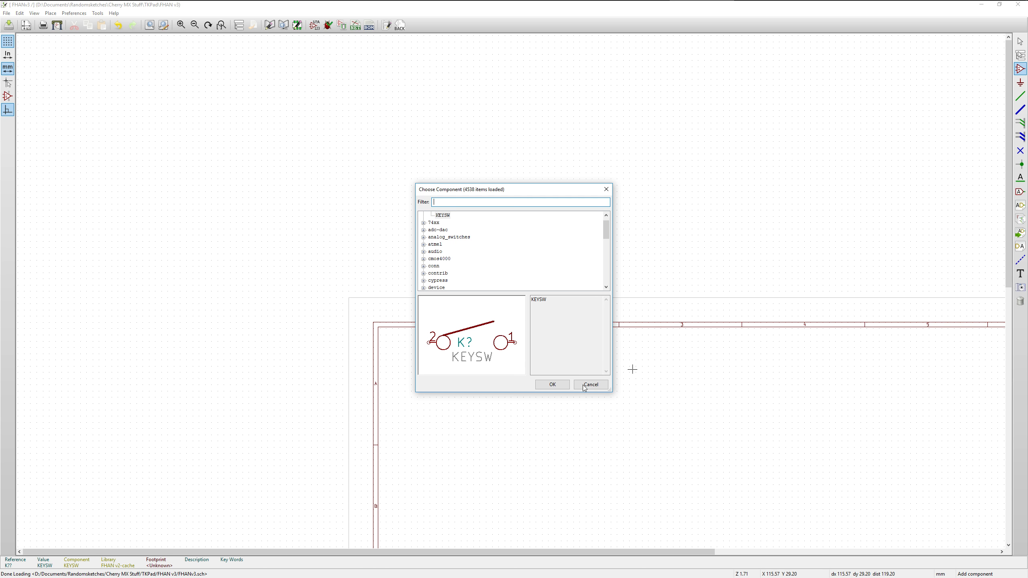
click(552, 385)
click(645, 369)
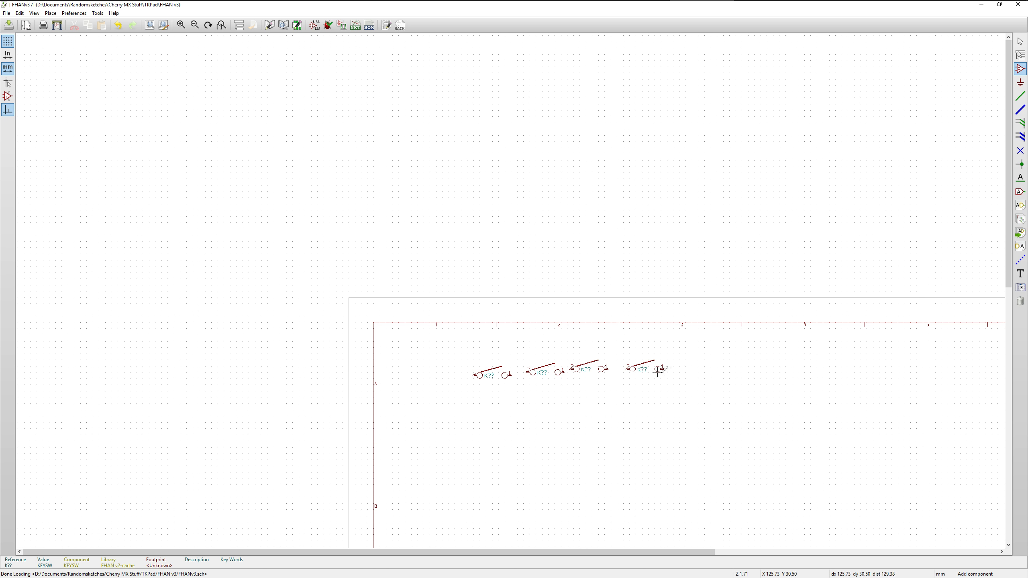
Extend the row with three more KEYSW components for seven in total, and end component placement
click(692, 367)
click(552, 384)
click(698, 368)
click(744, 369)
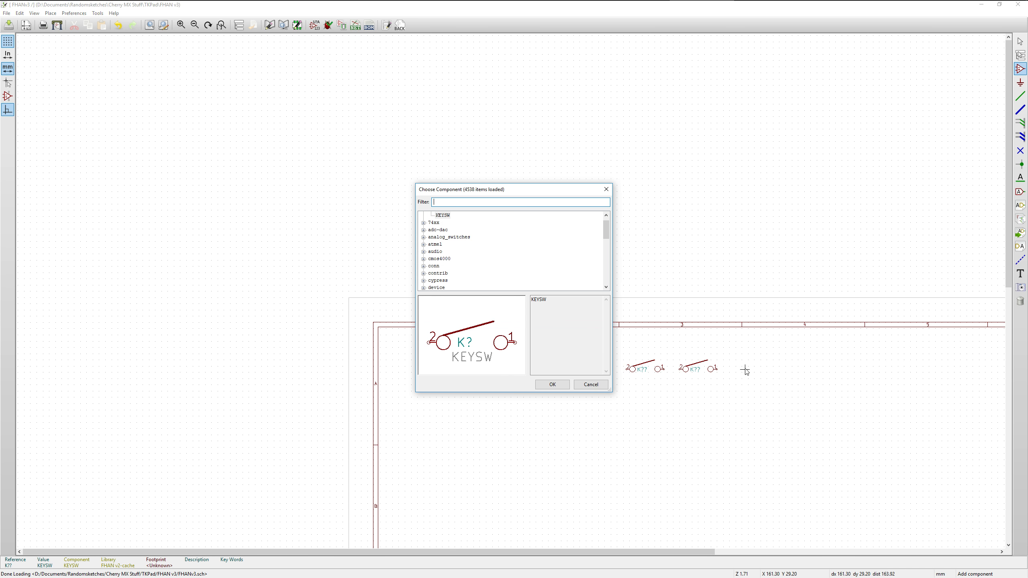
click(552, 384)
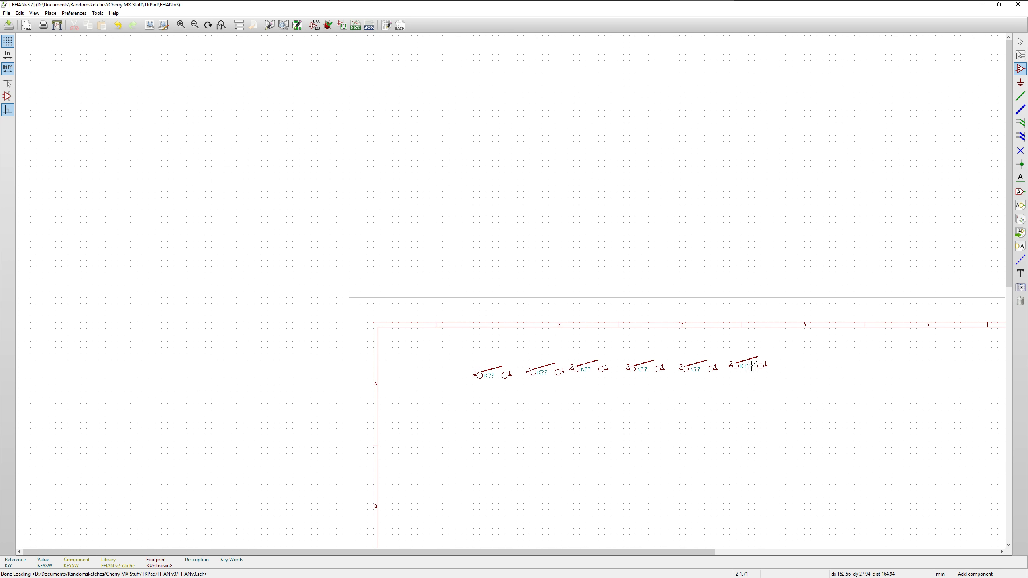
click(792, 370)
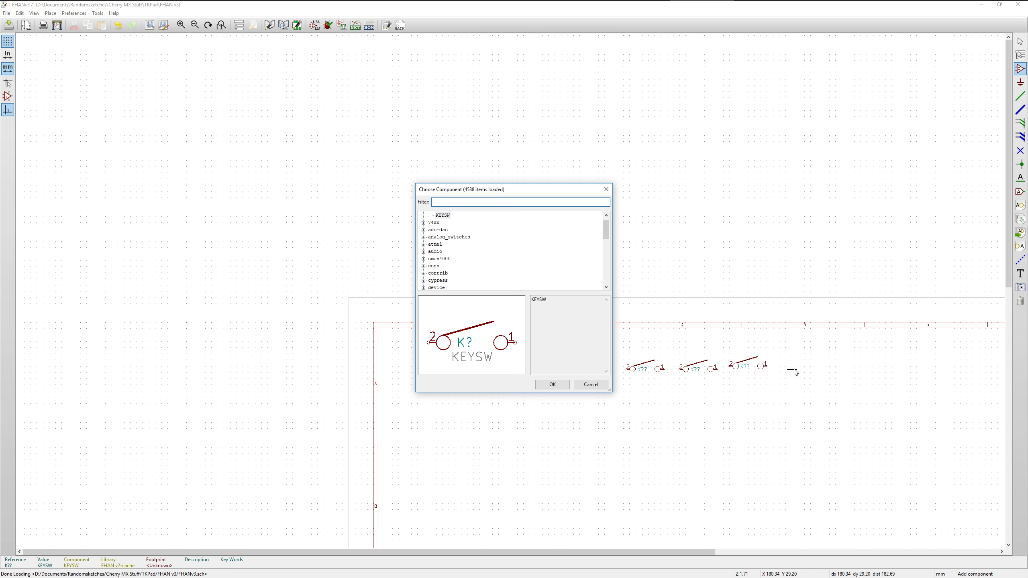
click(553, 384)
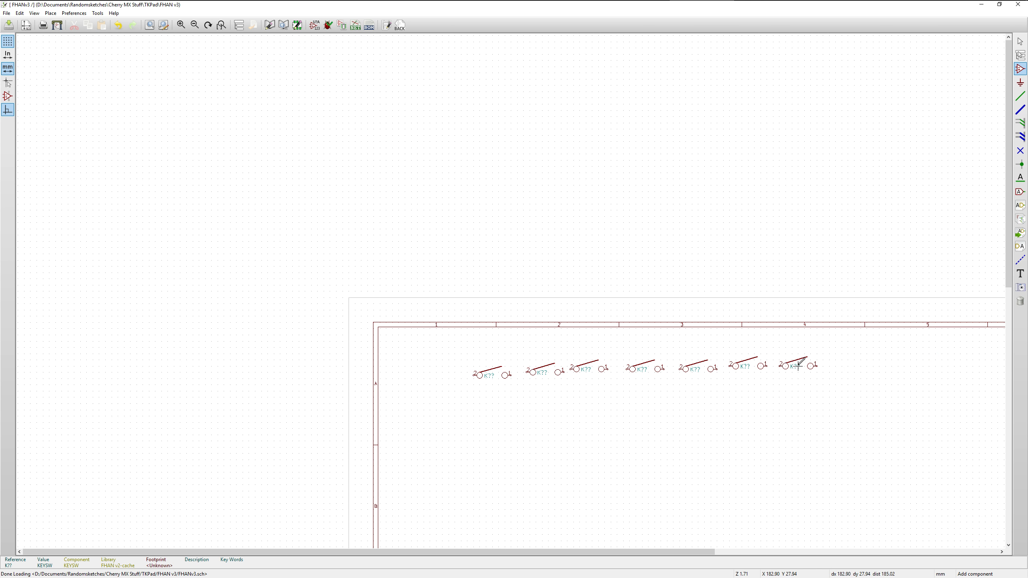
click(798, 365)
key(Escape)
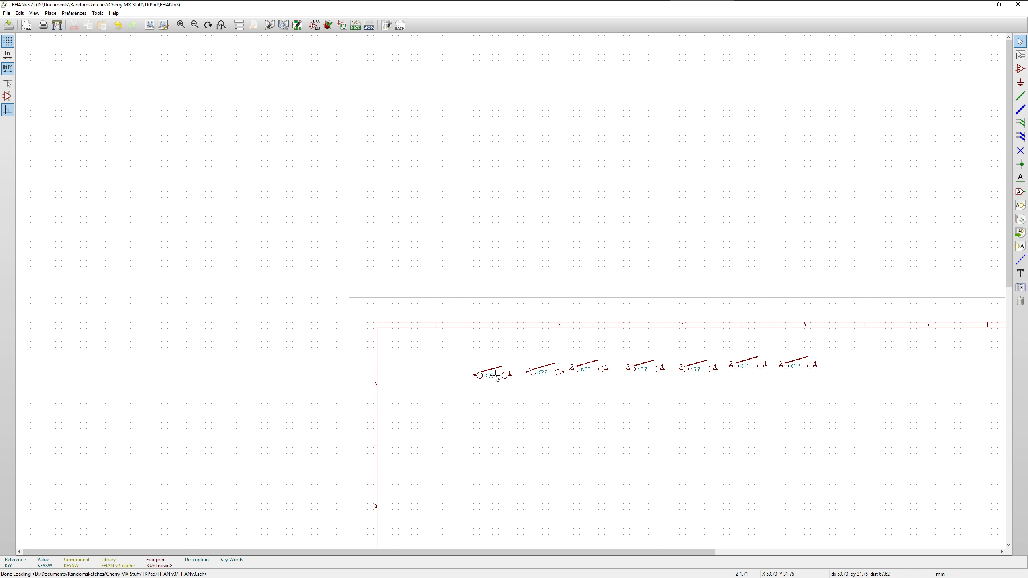
Move the first three KEYSW switches into a level, evenly spaced row at Y 27.94 mm
right_click(480, 378)
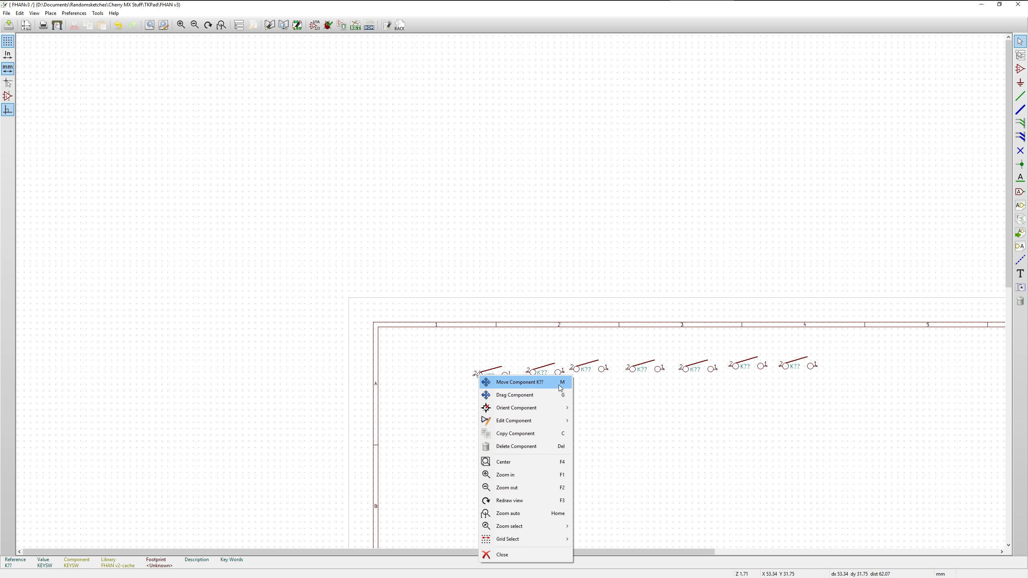
click(476, 374)
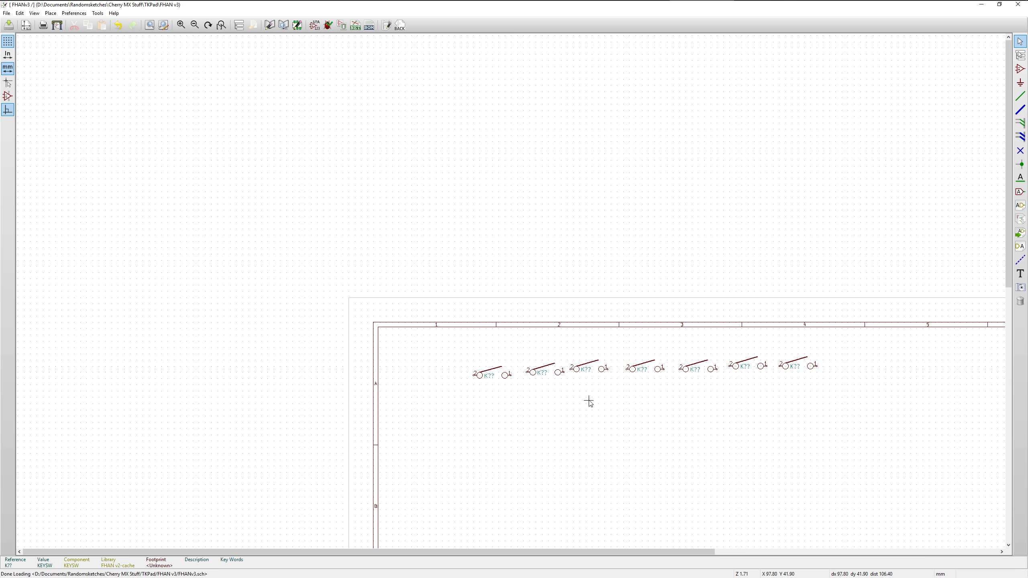
scroll(601, 404, down, 1)
scroll(510, 289, up, 4)
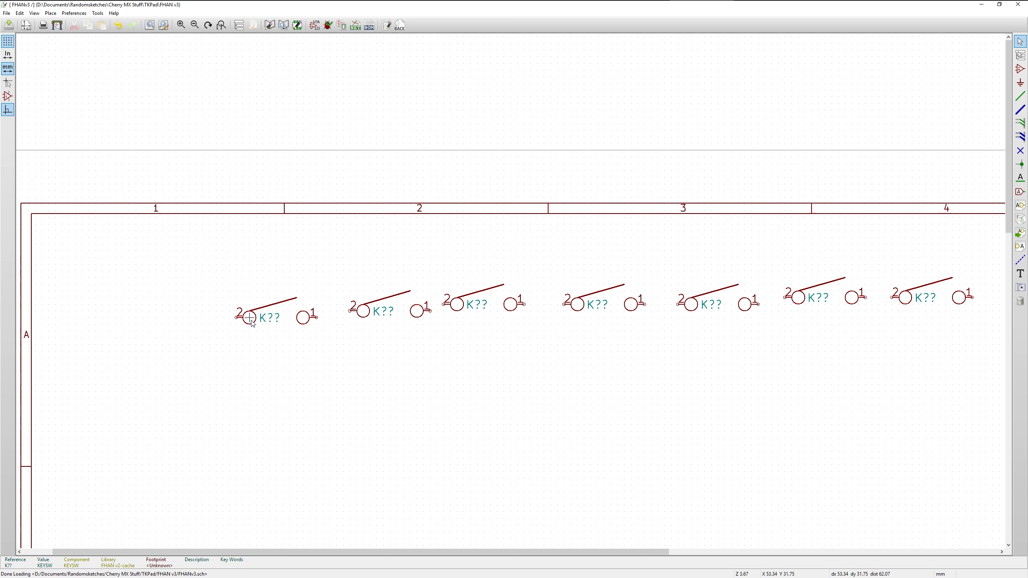
key(m)
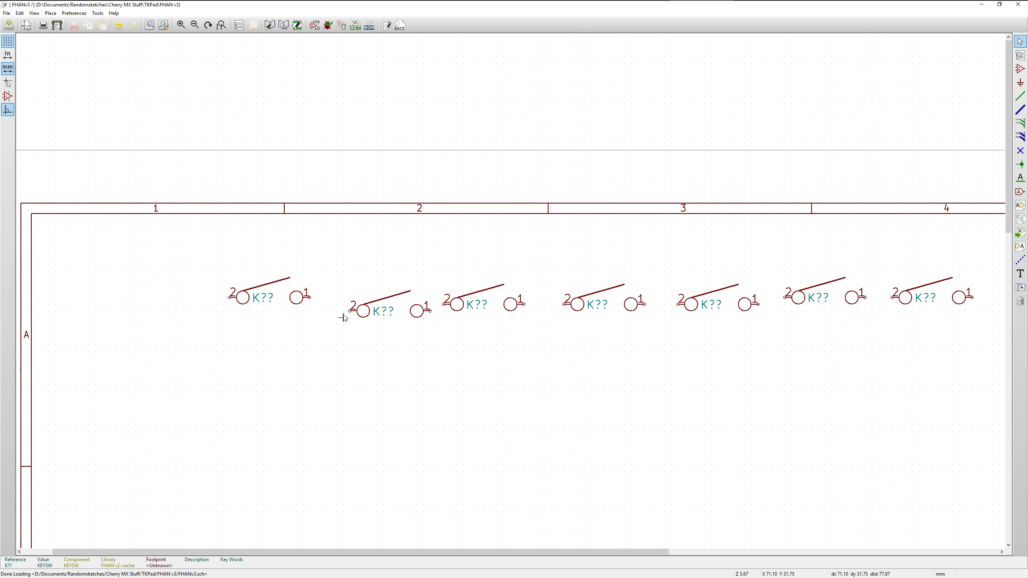
key(m)
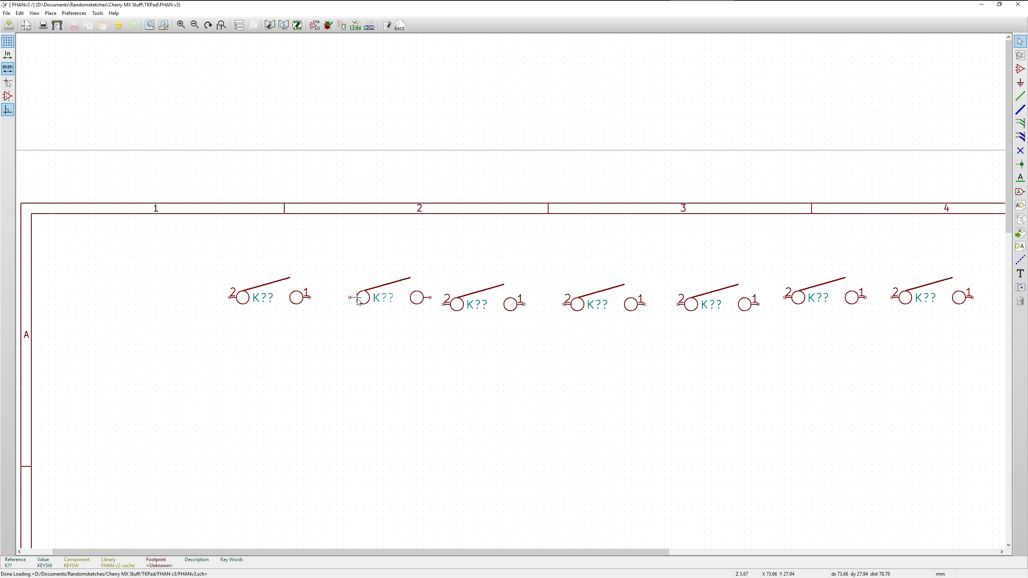
click(359, 299)
key(m)
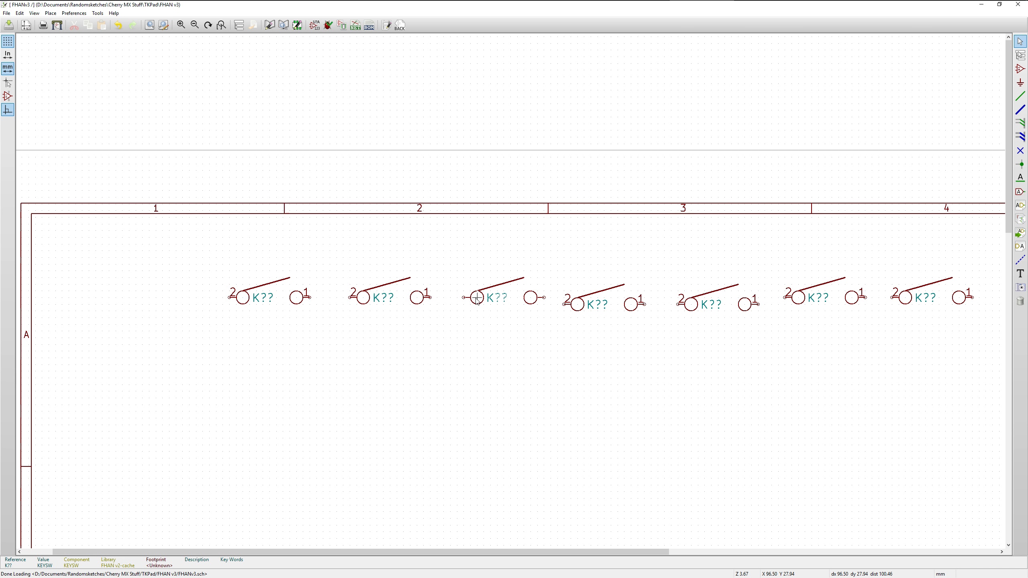
click(482, 298)
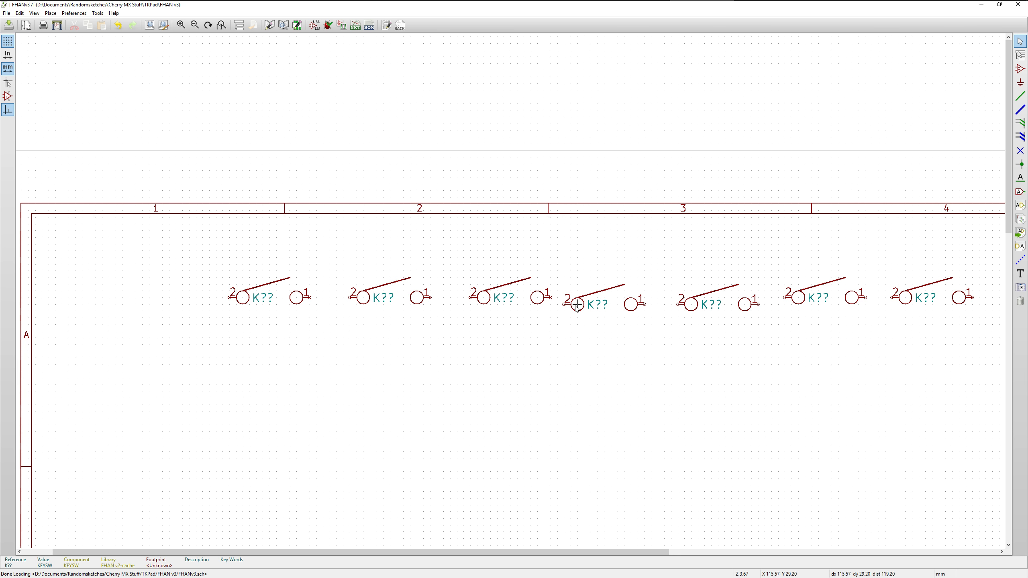
Shift the last three switches into evenly spaced positions along Y 27.94 mm and move the fourth switch to the row's far end
click(577, 391)
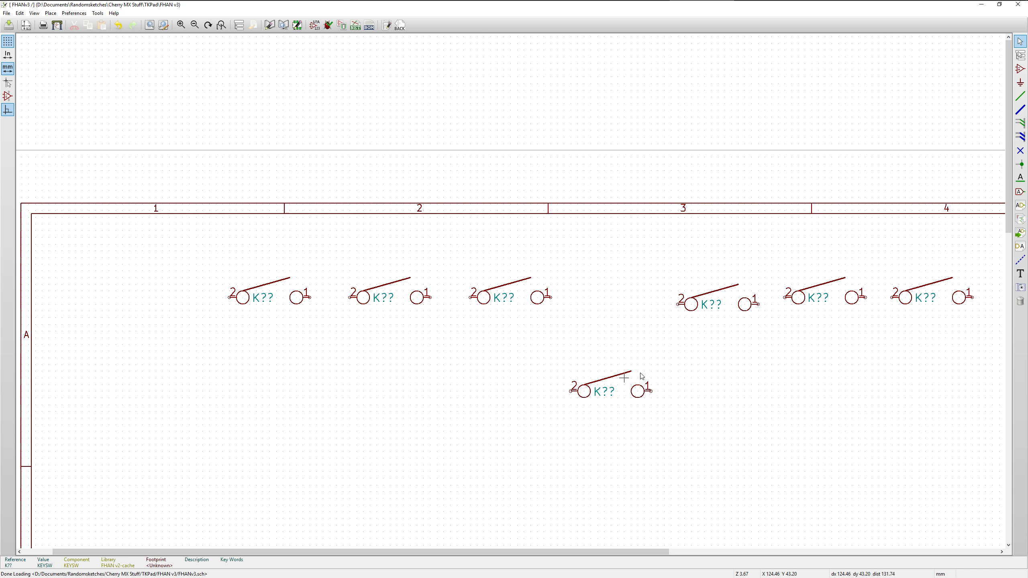
key(m)
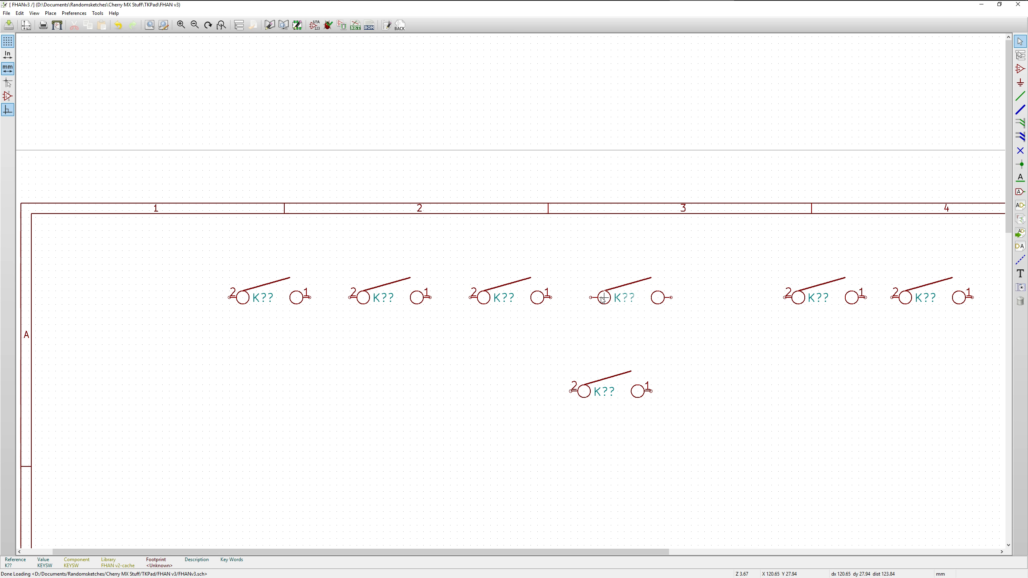
click(603, 298)
key(m)
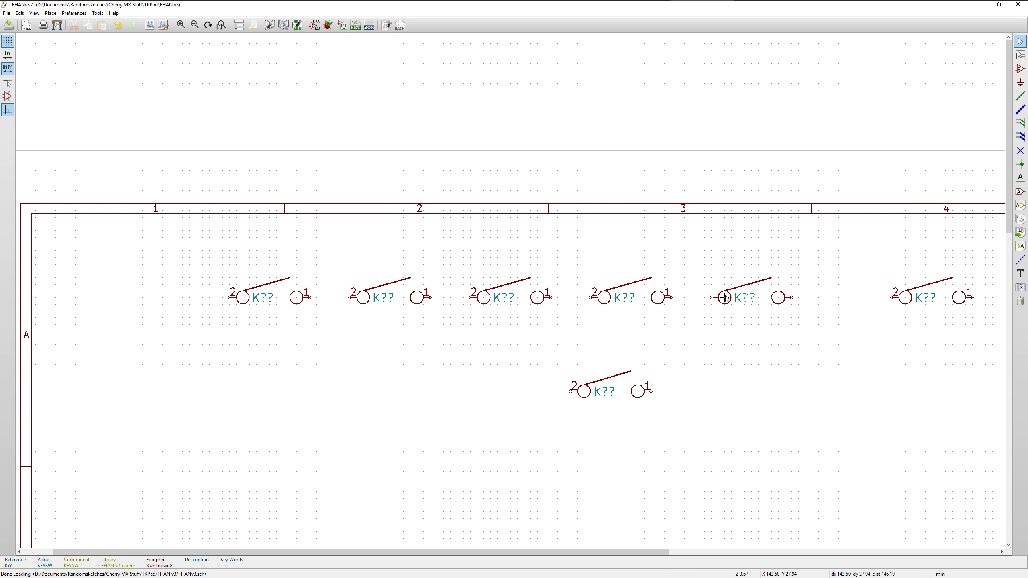
click(725, 298)
key(m)
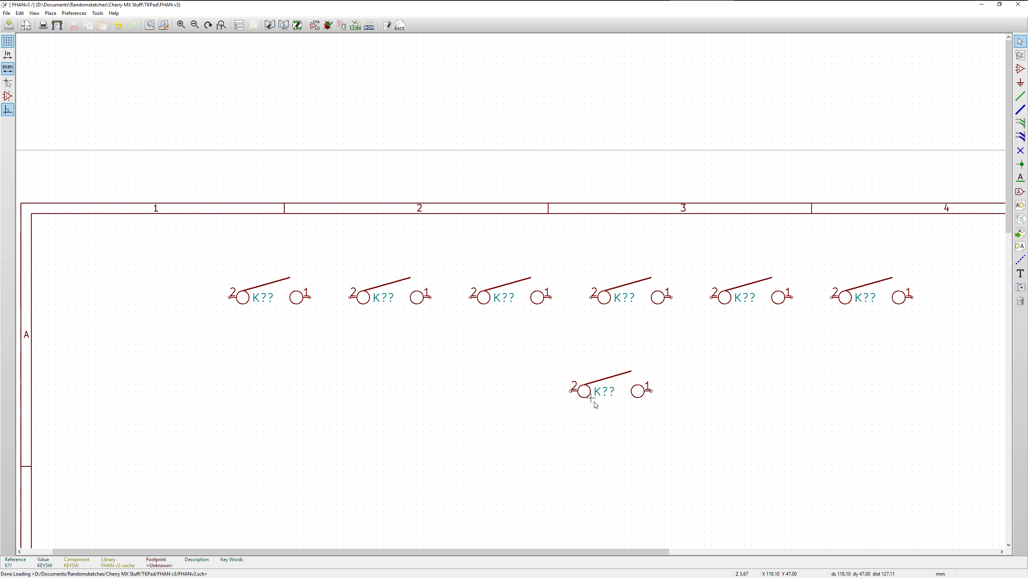
key(m)
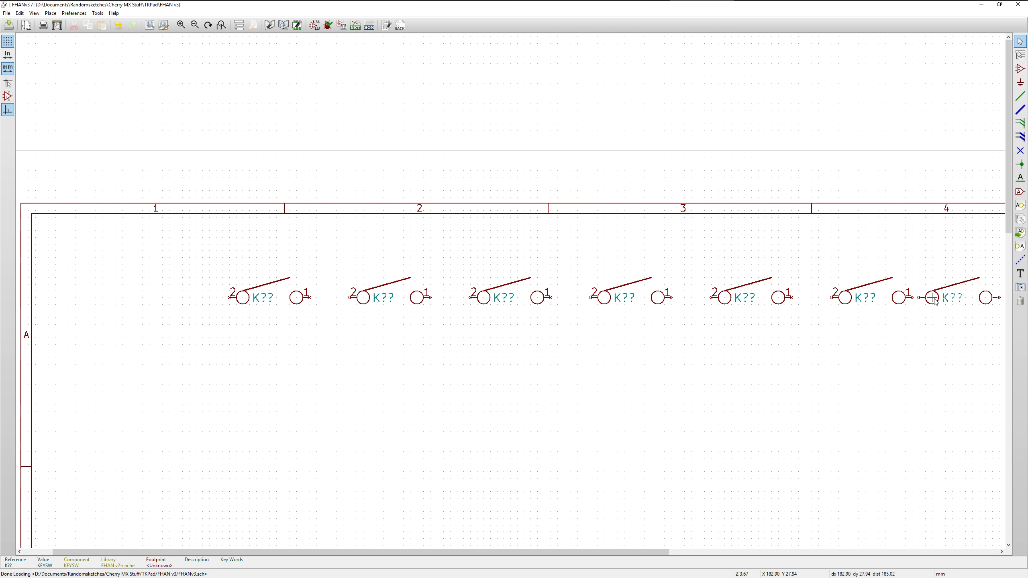
click(965, 298)
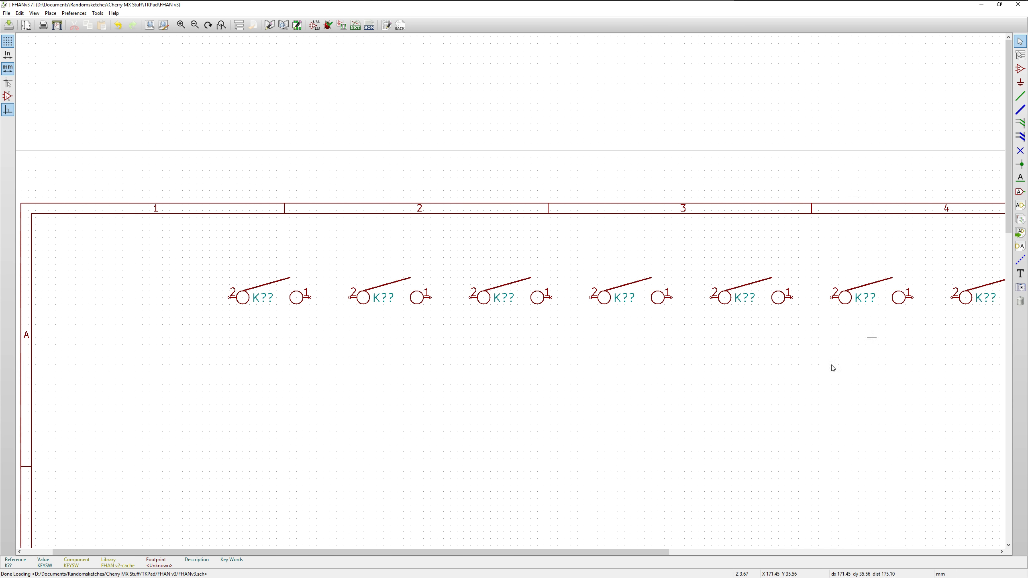
Place a diode component D from the FHAN v2-cache library below the first key switch, at about X 52, Y 35.6 mm
drag(605, 550, 683, 554)
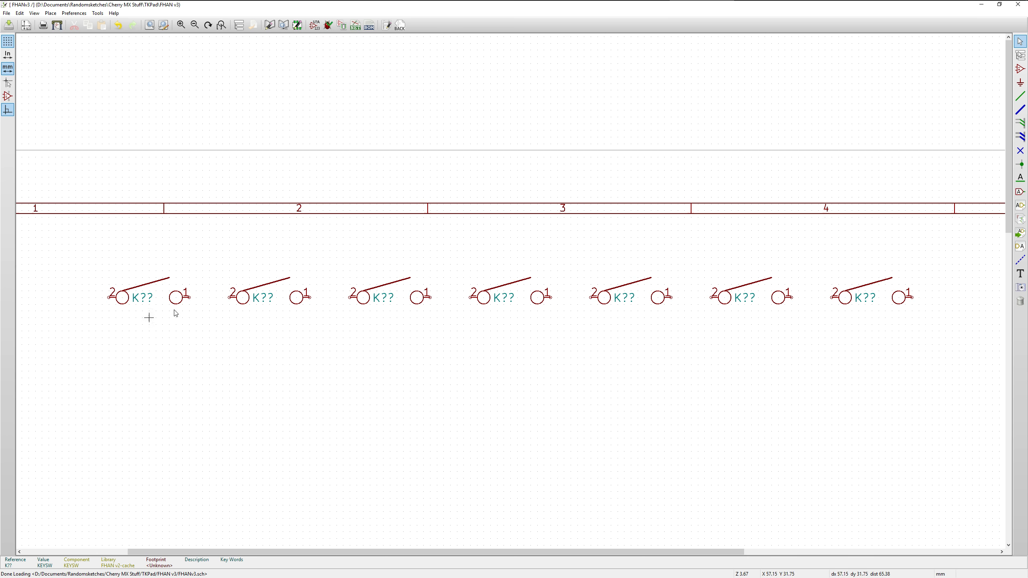
click(1019, 74)
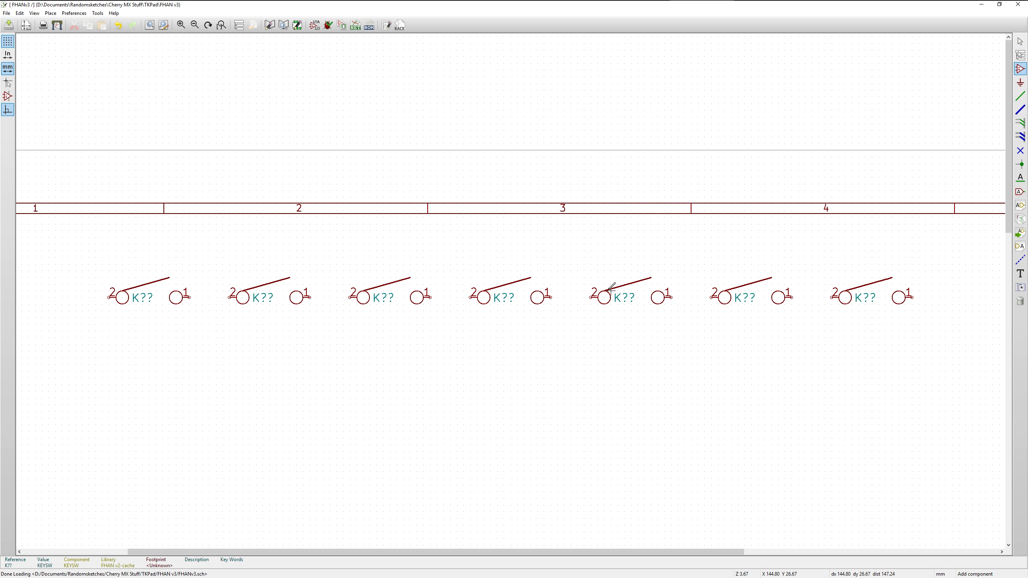
click(109, 330)
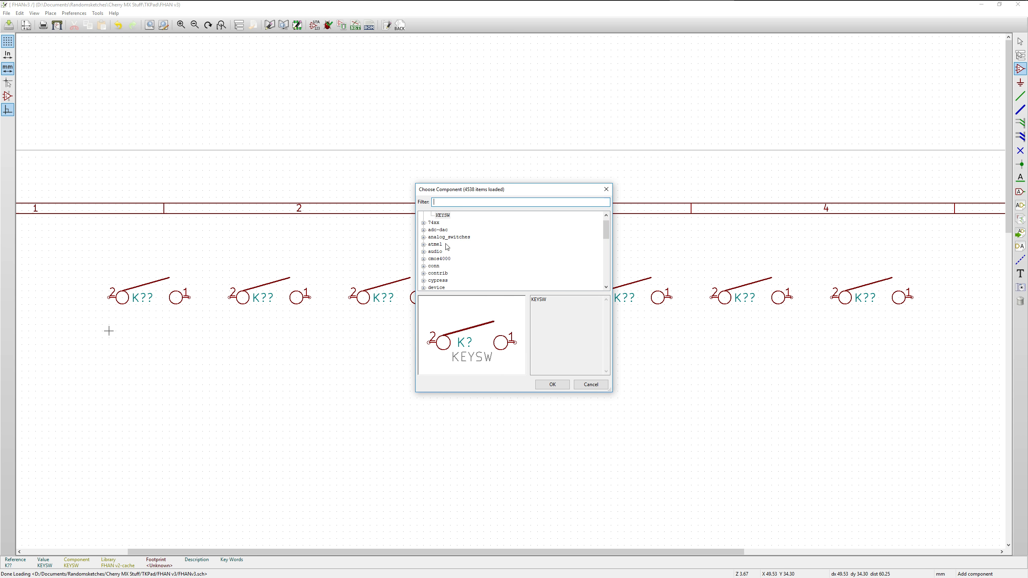
click(606, 216)
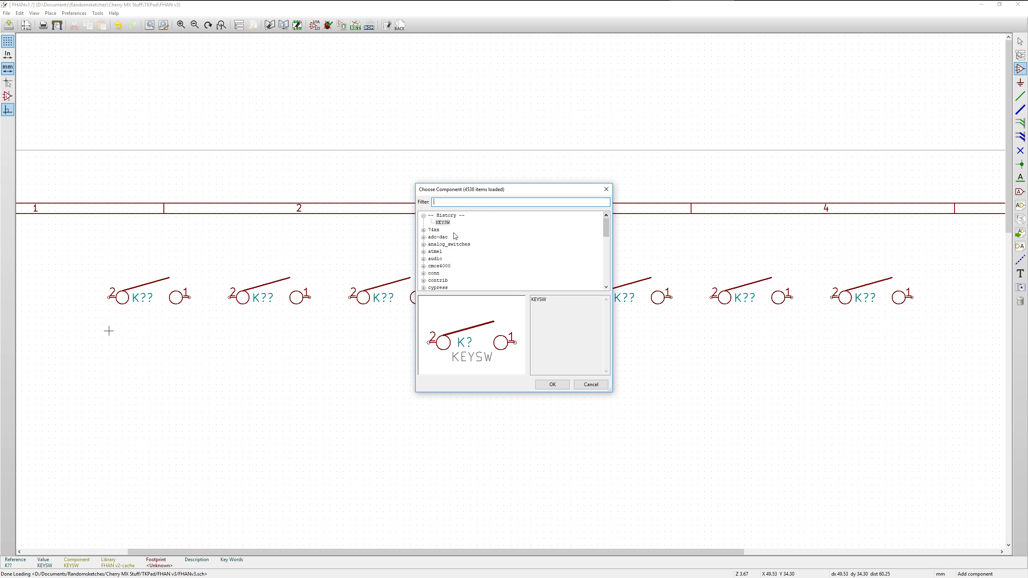
scroll(428, 255, down, 7)
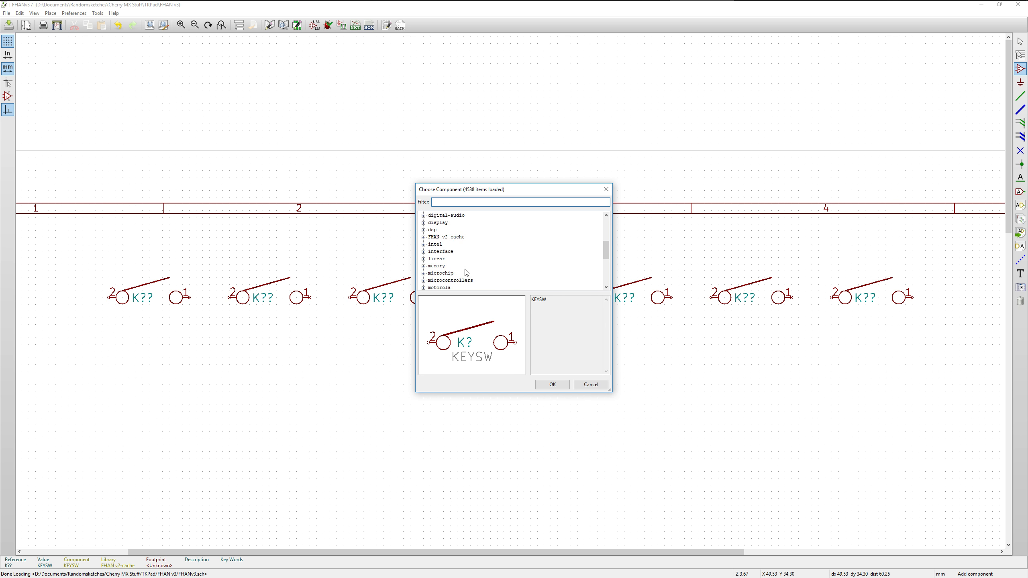
scroll(428, 255, up, 5)
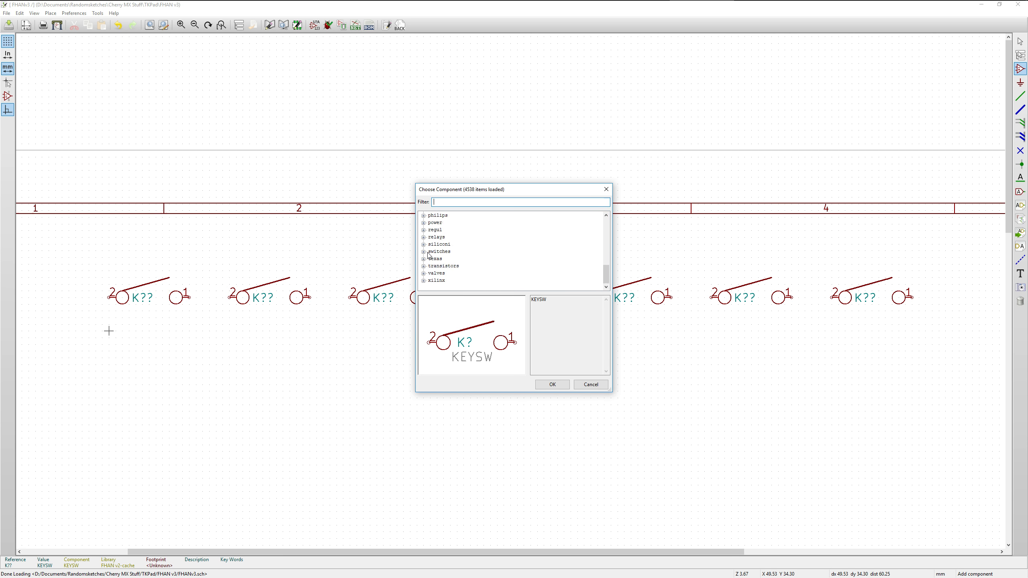
click(423, 252)
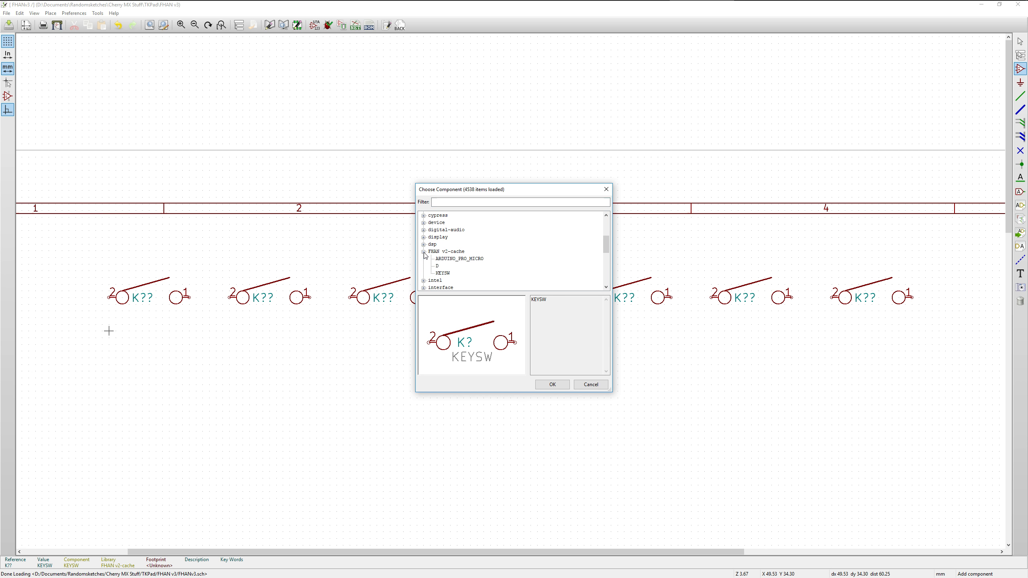
click(437, 266)
double_click(438, 266)
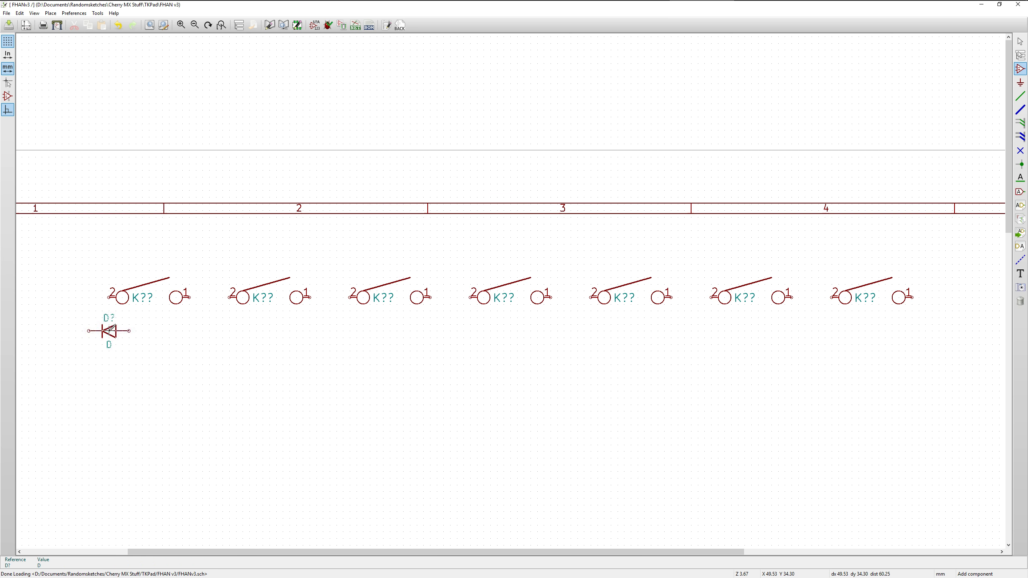
click(122, 338)
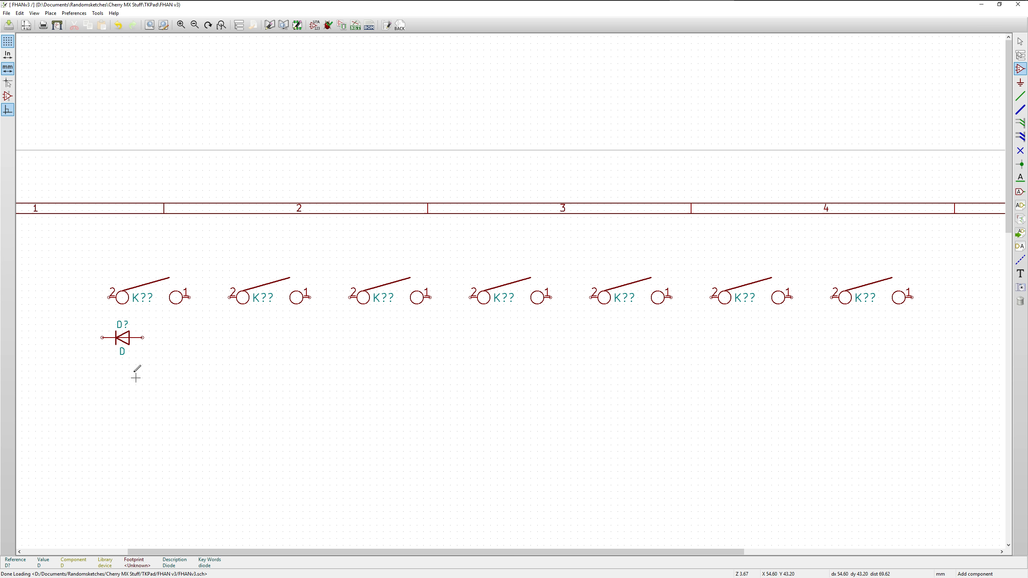
Rotate the diode counterclockwise and position it directly beneath pin 2 of the first switch, at X 49.53, Y 39.37 mm
right_click(122, 337)
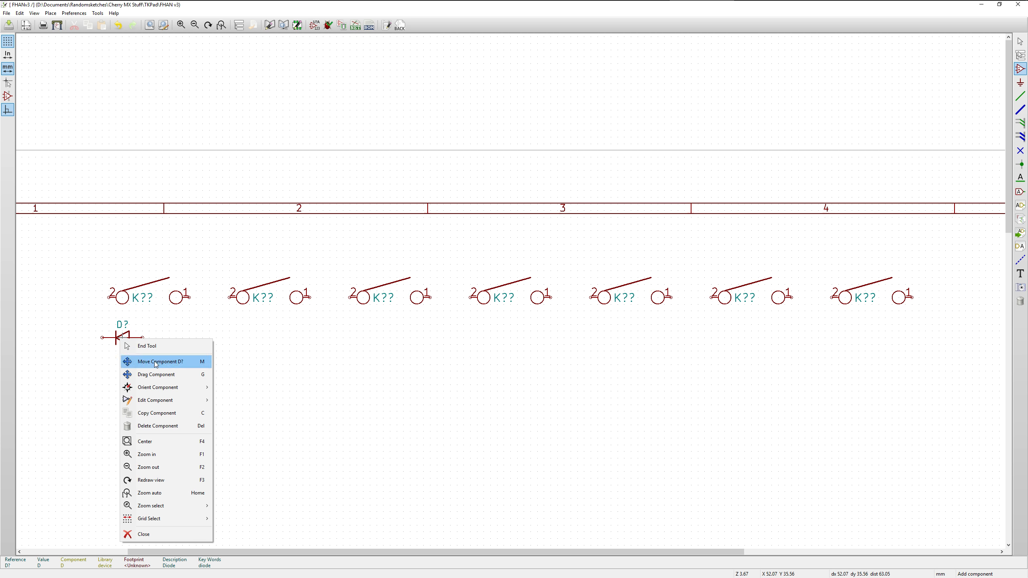
mouse_move(204, 392)
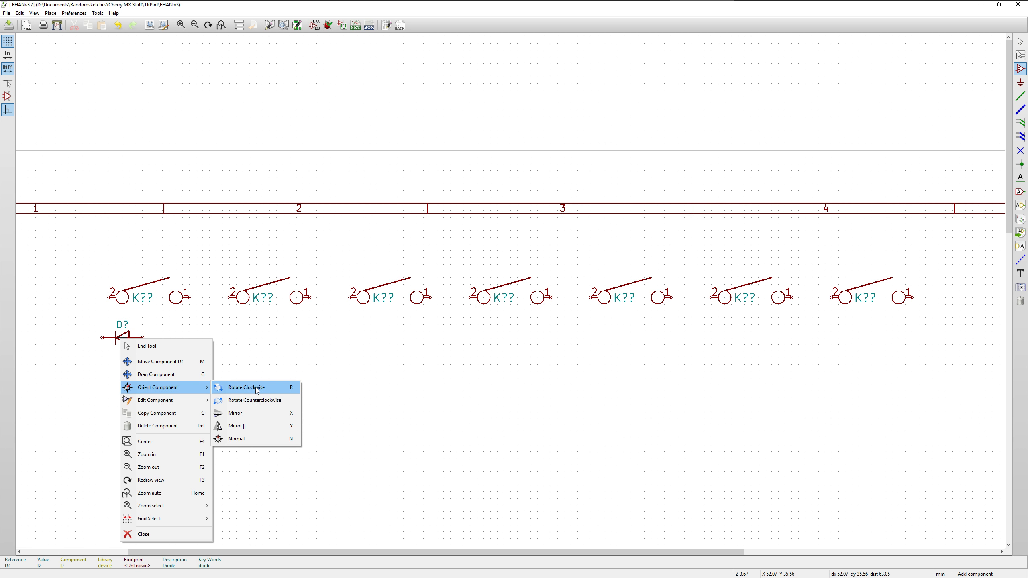
click(261, 400)
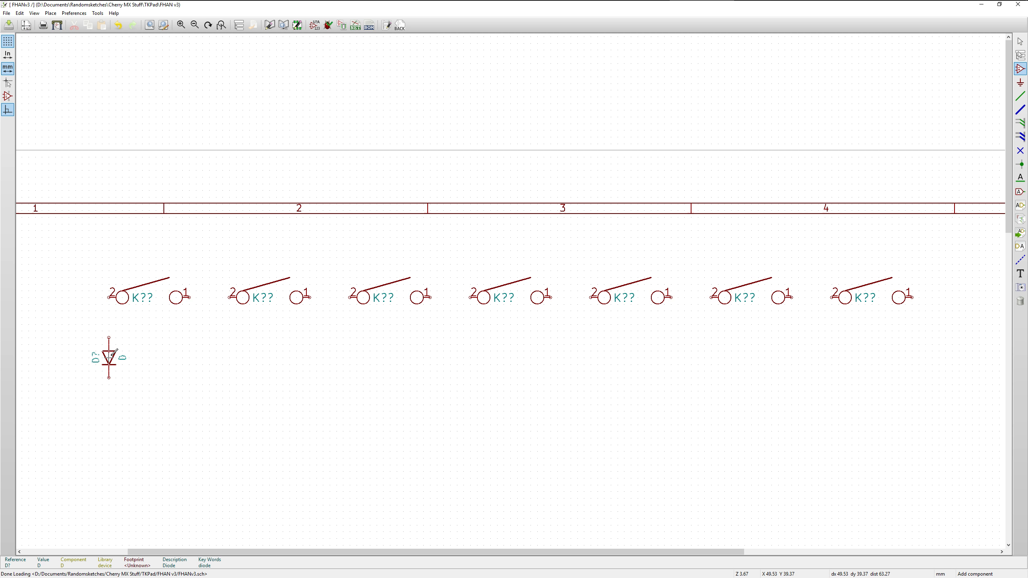
click(111, 356)
right_click(116, 362)
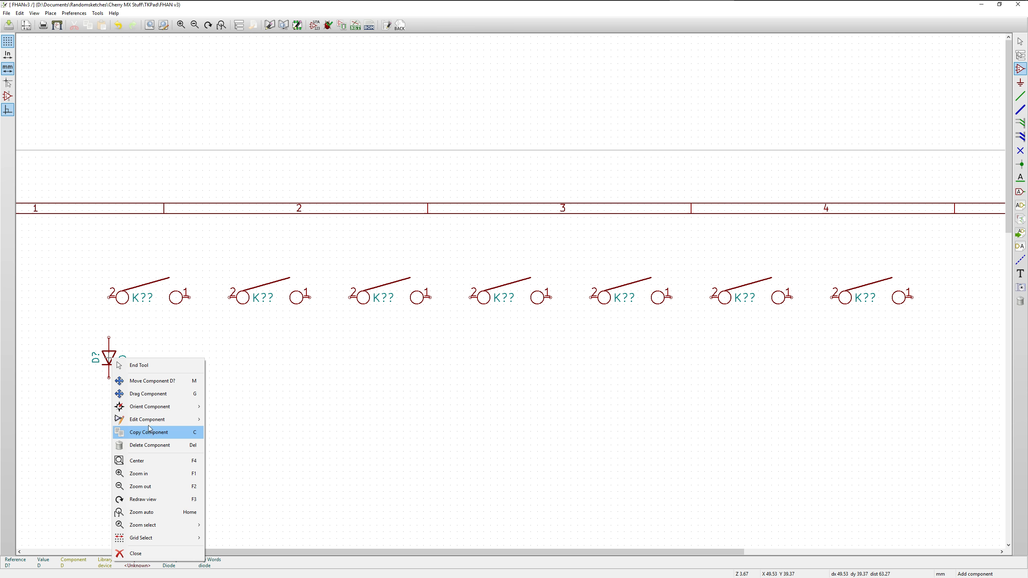
click(108, 357)
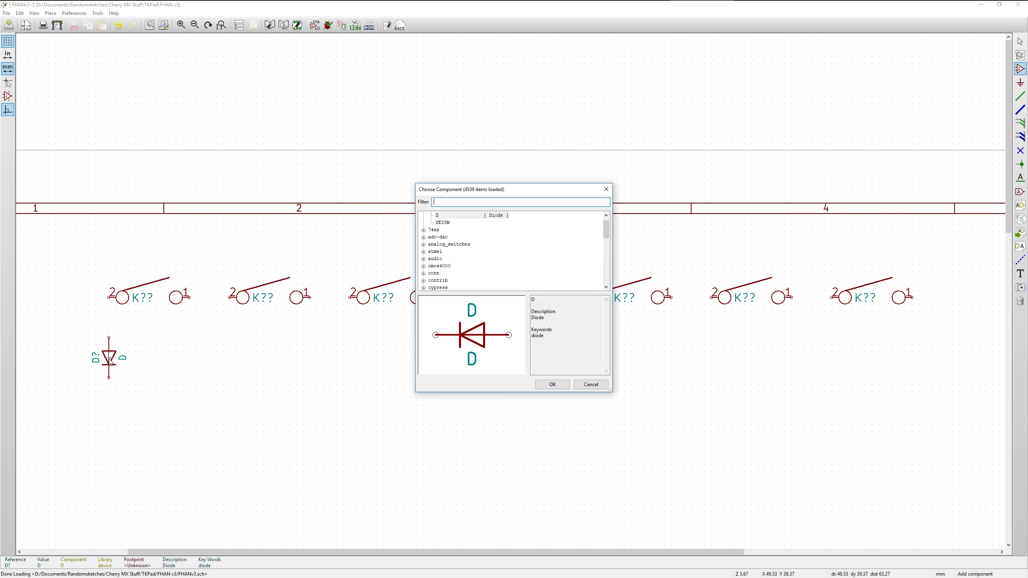
click(590, 385)
End component placement and copy the diode beneath pin 2 of the second, third and fourth switches at Y 39.37 mm
key(Escape)
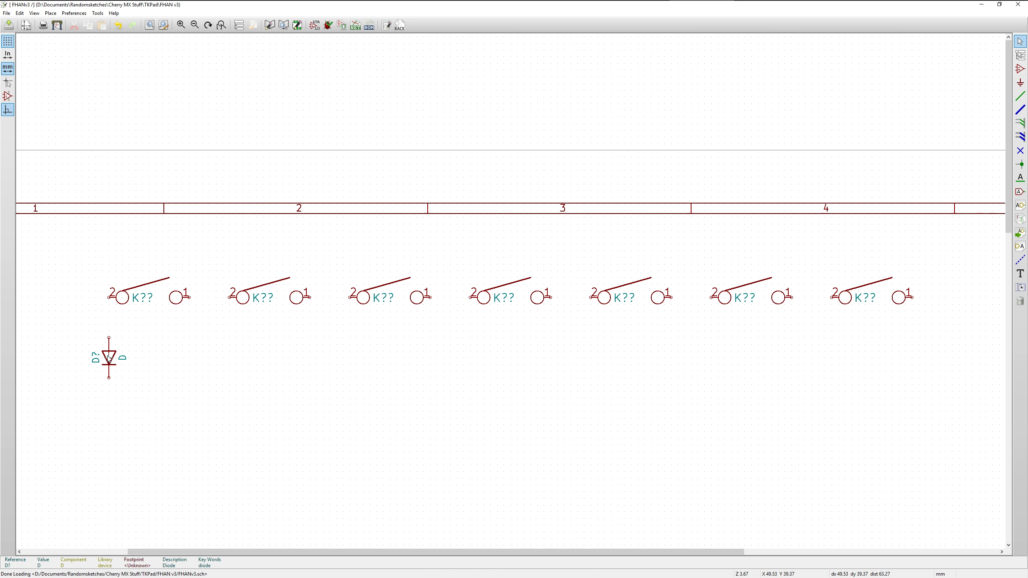
key(c)
click(238, 360)
key(c)
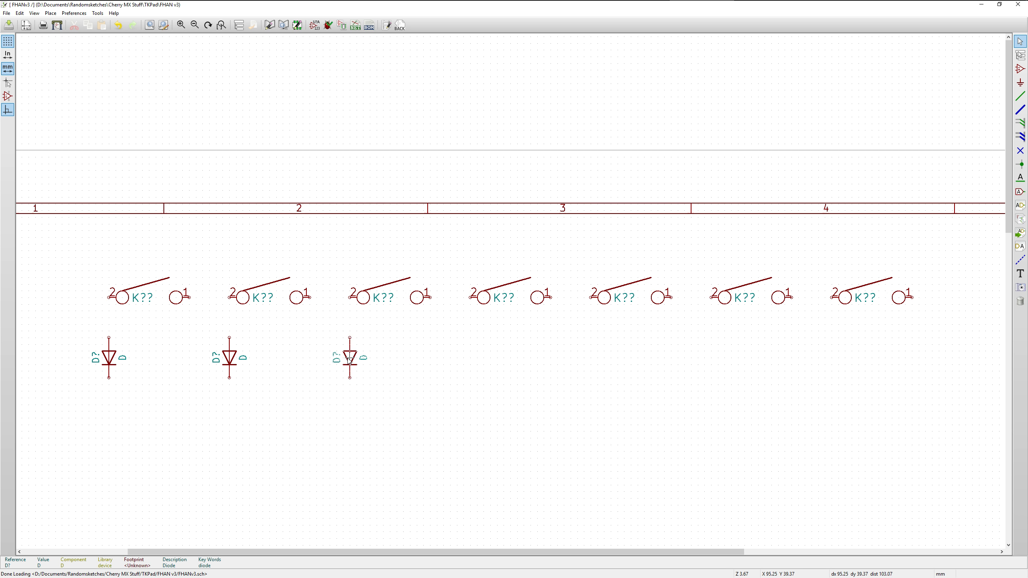
click(349, 360)
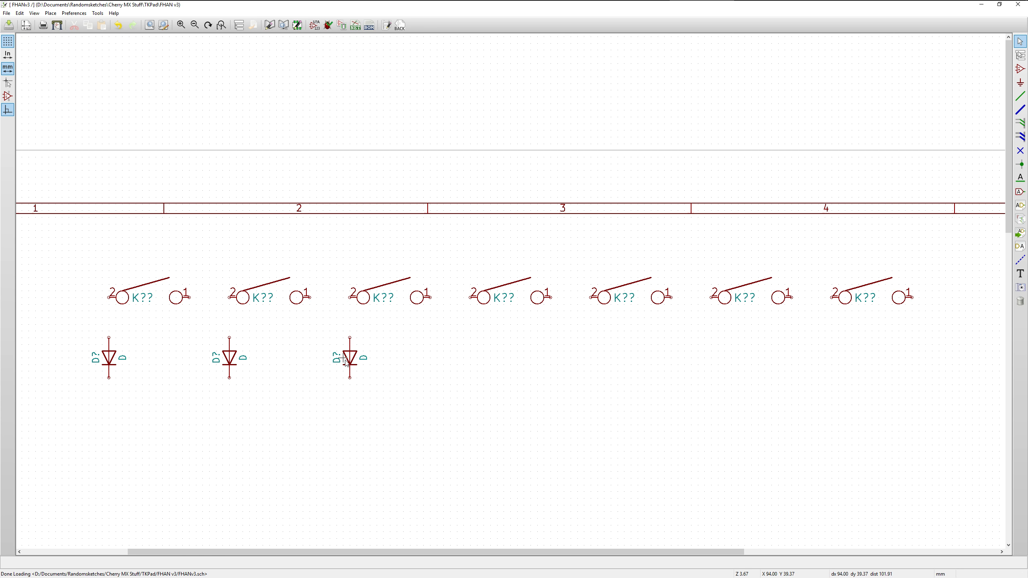
key(c)
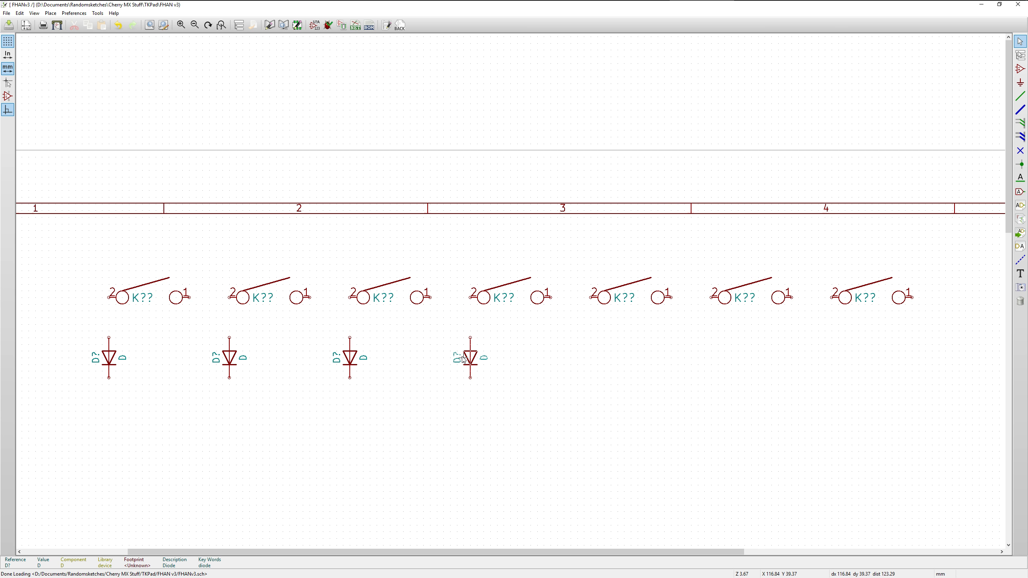
click(467, 359)
Copy the diode beneath pin 2 of the fifth, sixth and seventh switches, completing the diode row at Y 39.37 mm
key(c)
click(591, 360)
key(c)
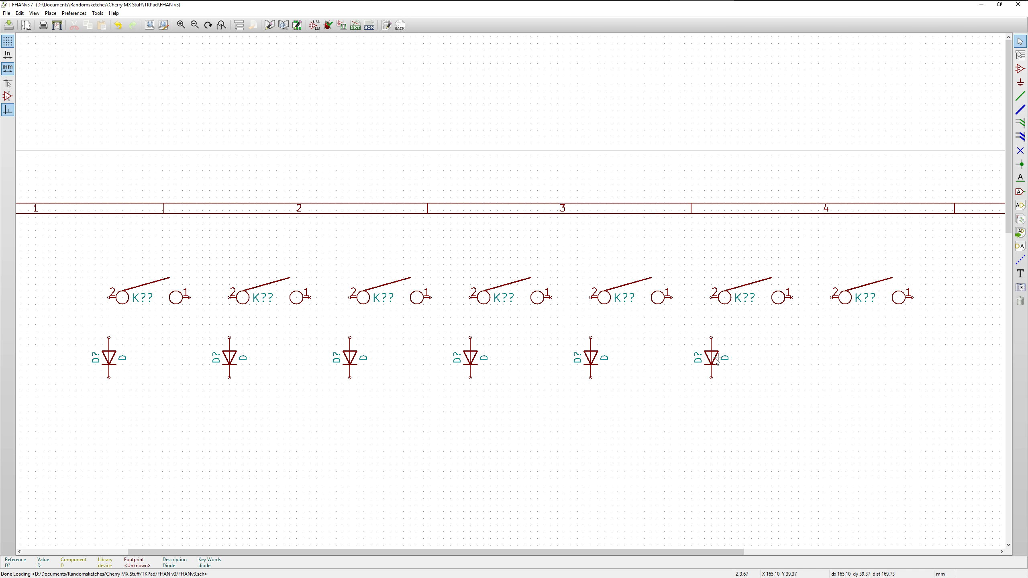
click(716, 361)
key(c)
click(837, 362)
Wire pin 2 of each of the first three switches straight down to the upper pin of its diode
click(1020, 98)
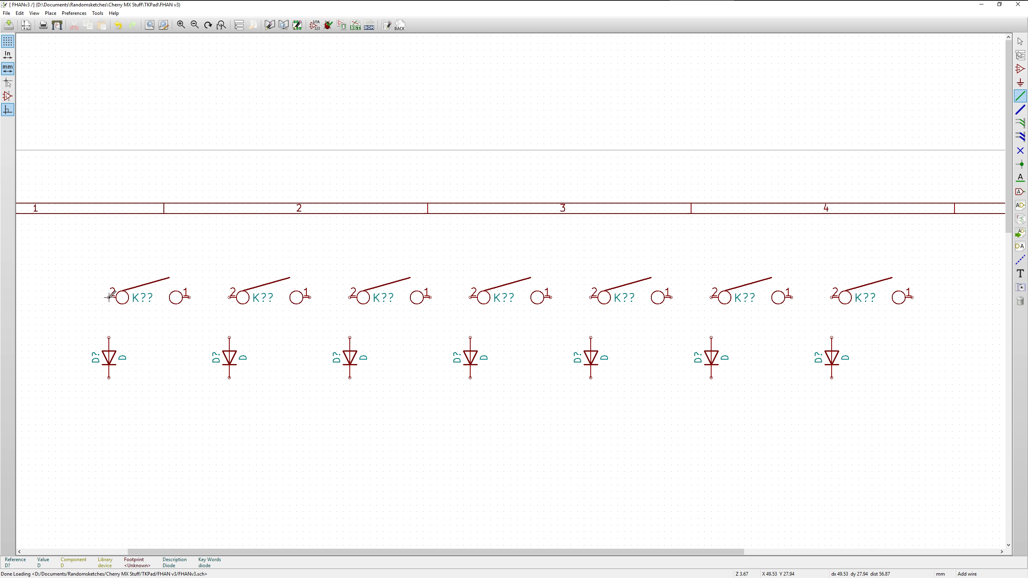
click(109, 297)
click(109, 337)
click(230, 297)
click(350, 297)
click(350, 337)
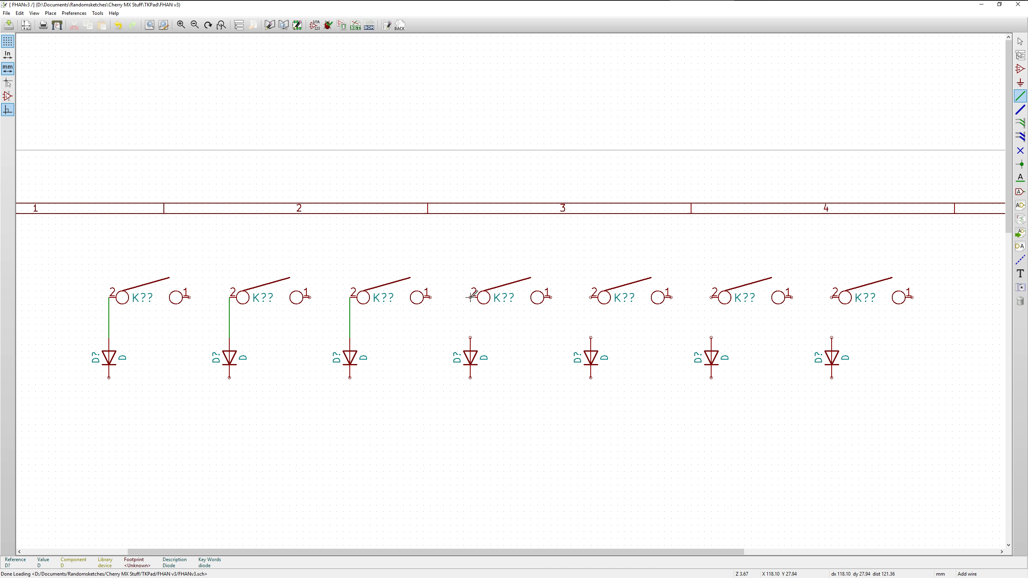
Wire pin 2 of the fourth, fifth, sixth and seventh switches straight down to the upper pin of each one's diode
click(470, 337)
click(591, 297)
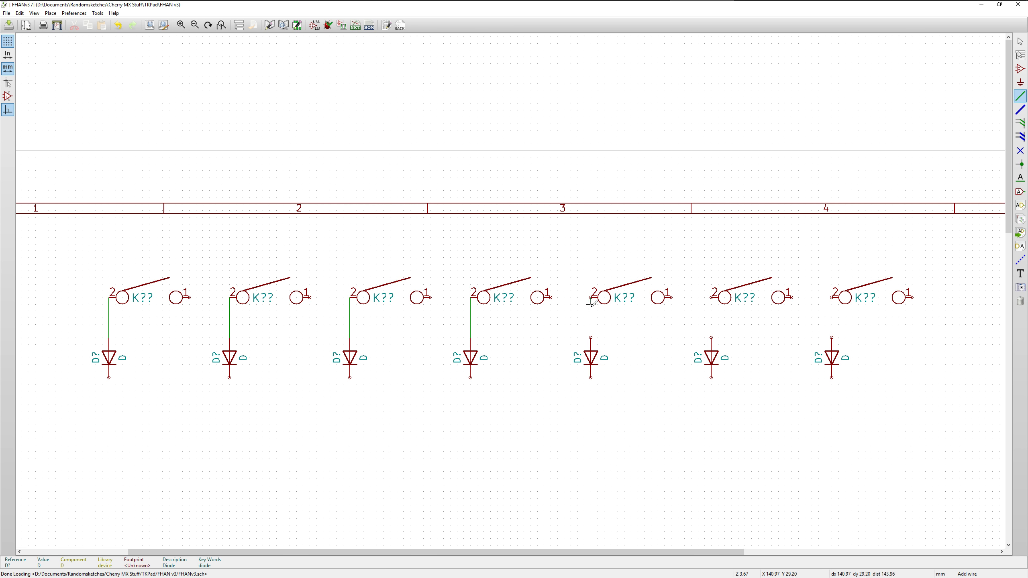
click(591, 337)
click(711, 297)
click(711, 338)
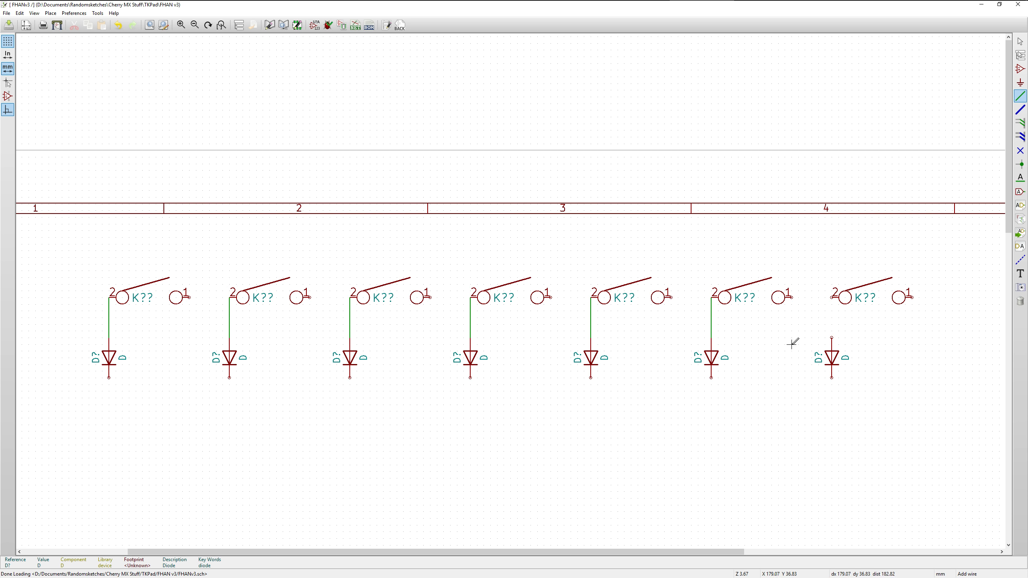
click(832, 297)
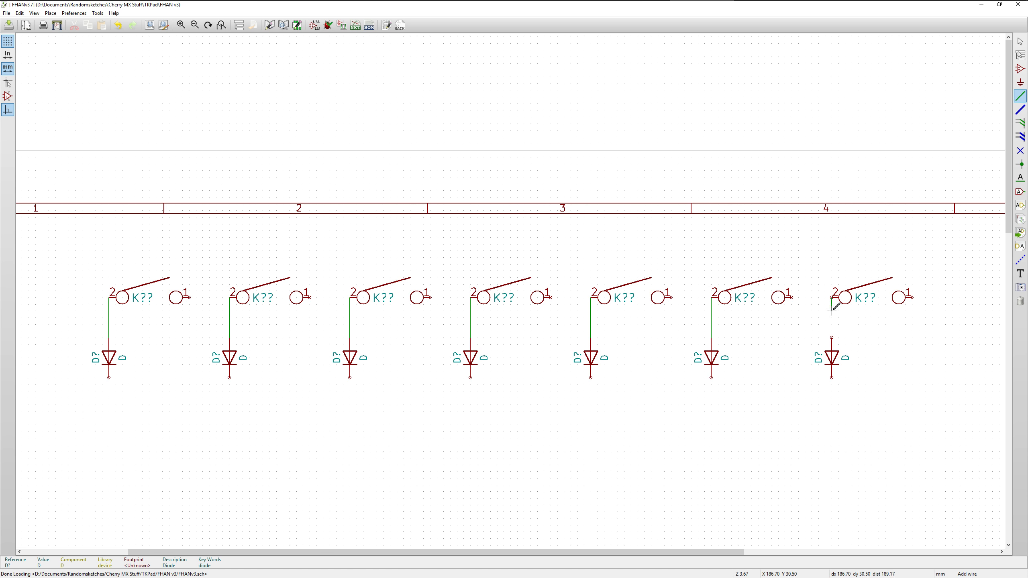
click(831, 338)
Draw a horizontal row wire from left of the first diode through the lower pins of all seven diodes, then end wiring
click(56, 377)
click(109, 378)
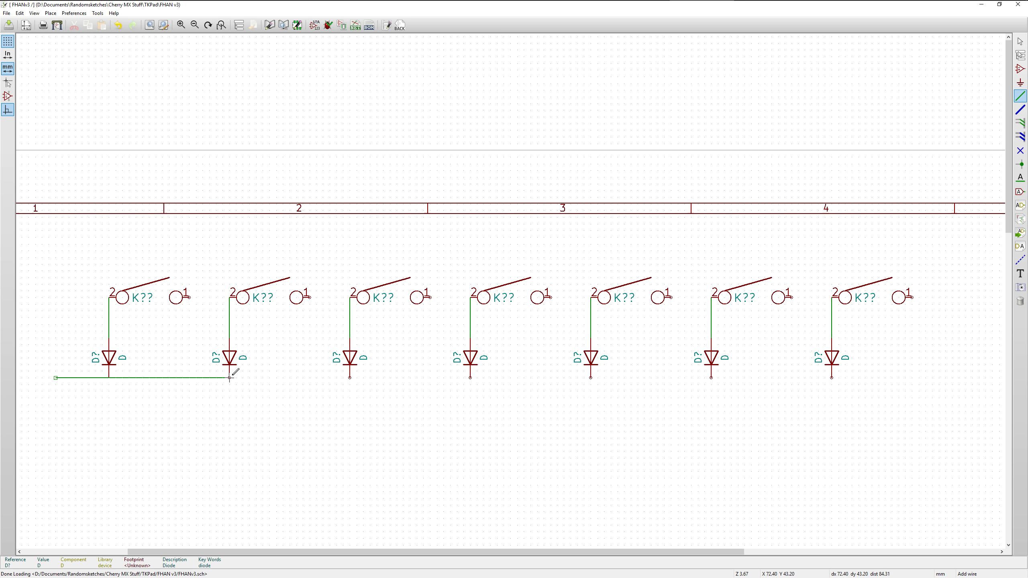
click(229, 377)
click(350, 377)
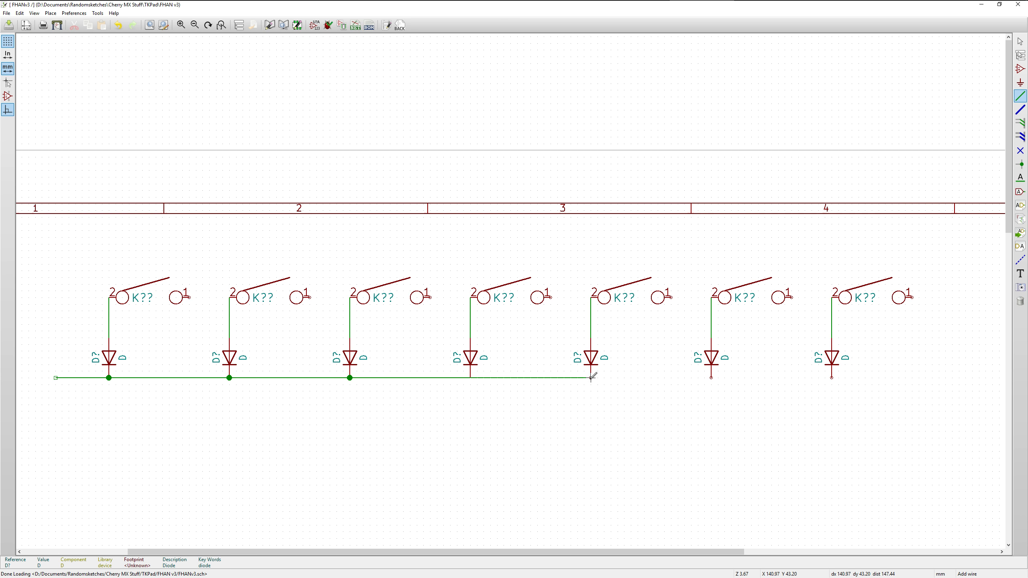
click(711, 378)
key(Escape)
Consult the FHAN v3.jpg row and column layout picture, clear it from view and save the schematic
drag(1027, 36, 409, 416)
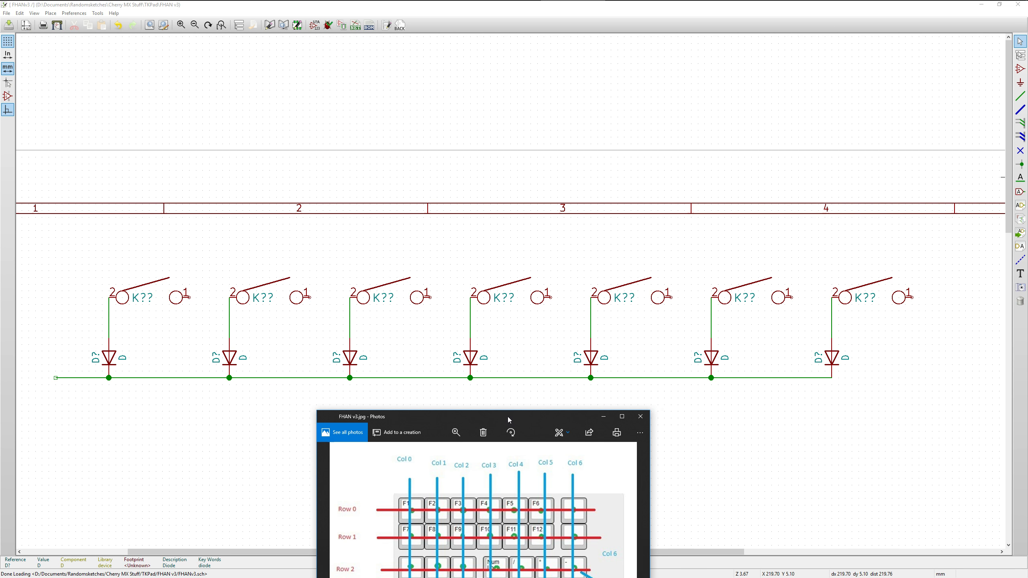
drag(507, 417, 1008, 187)
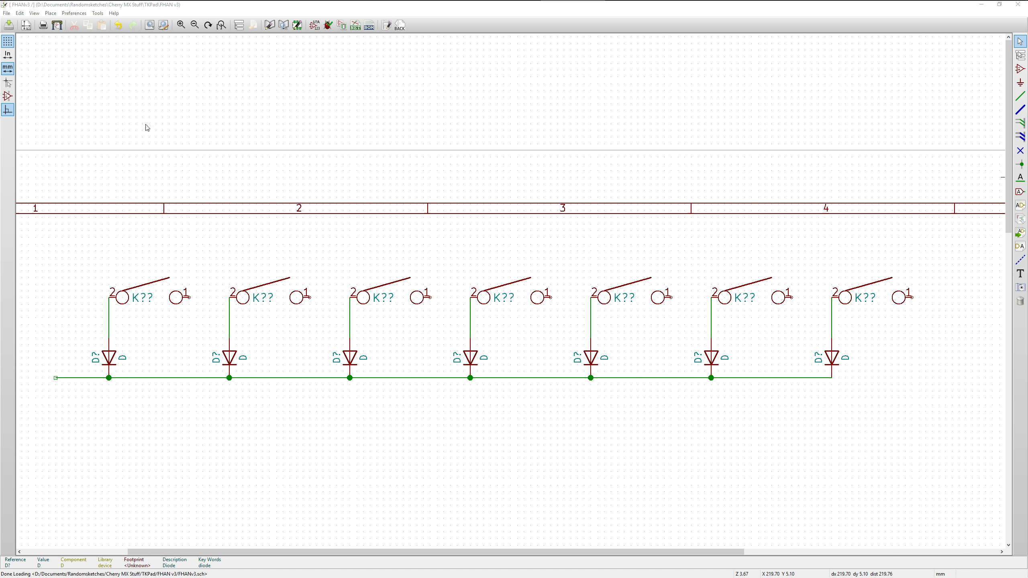
click(8, 25)
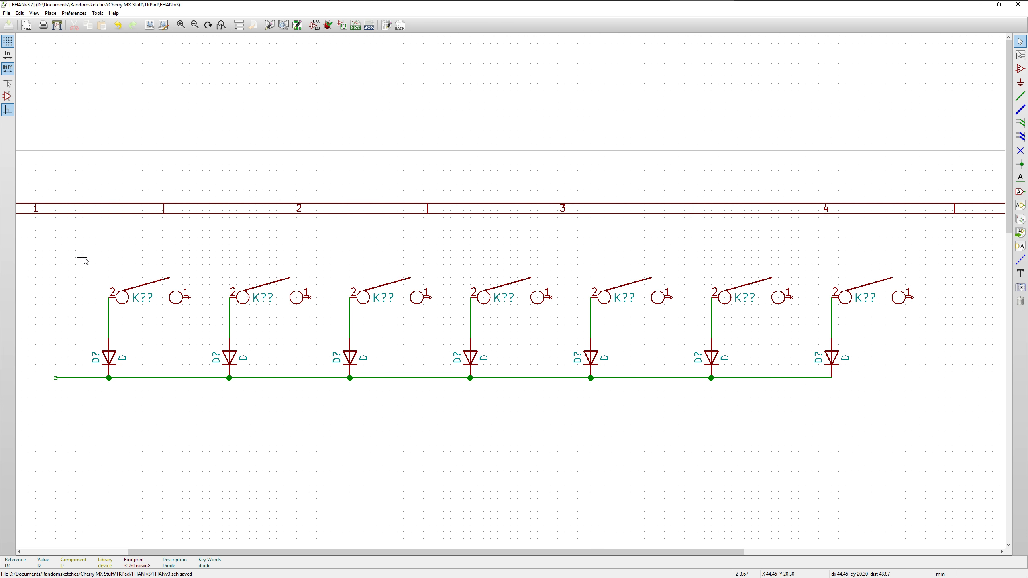
drag(29, 251, 925, 418)
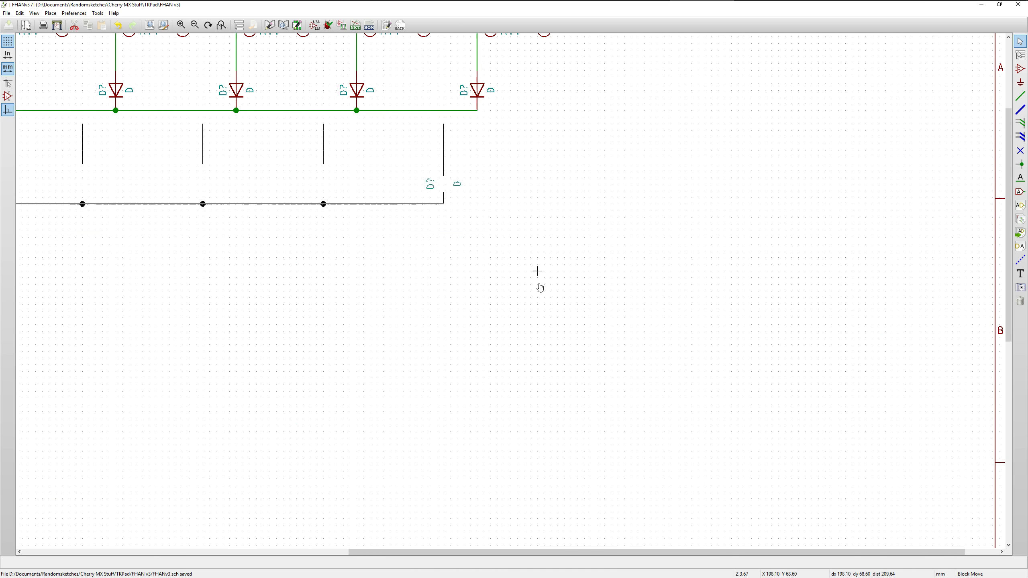
scroll(511, 293, down, 1)
scroll(511, 294, up, 2)
scroll(512, 294, down, 4)
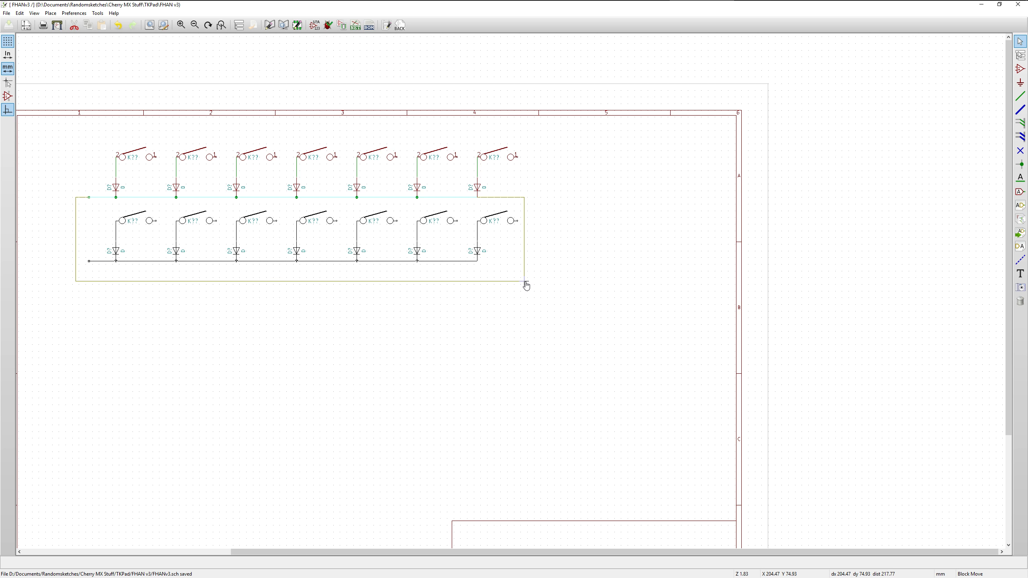
click(525, 284)
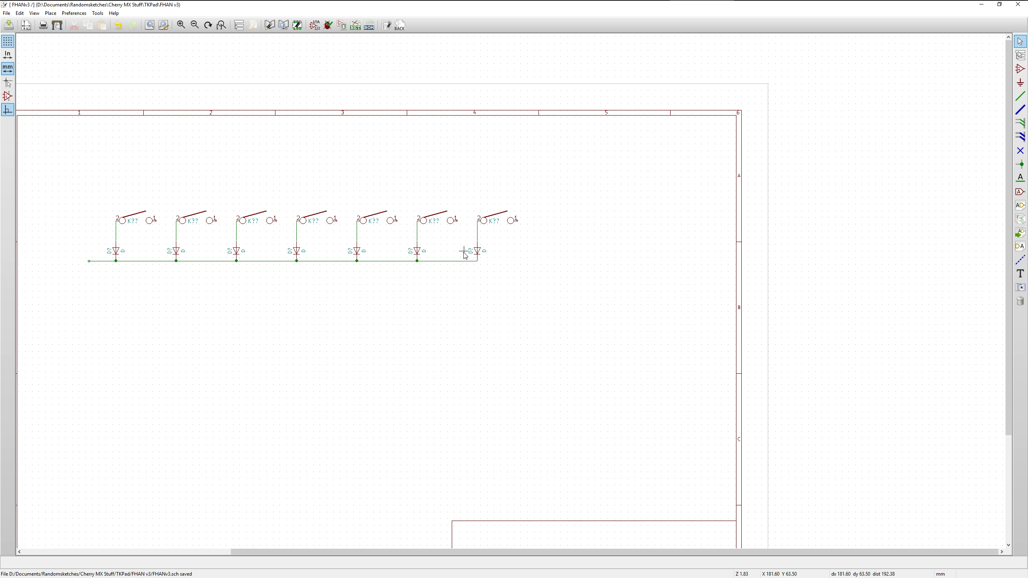
key(ctrl+z)
Copy the complete row of seven switches, diodes and wires as a block and place it directly beneath the first row
drag(66, 124, 541, 230)
right_click(534, 228)
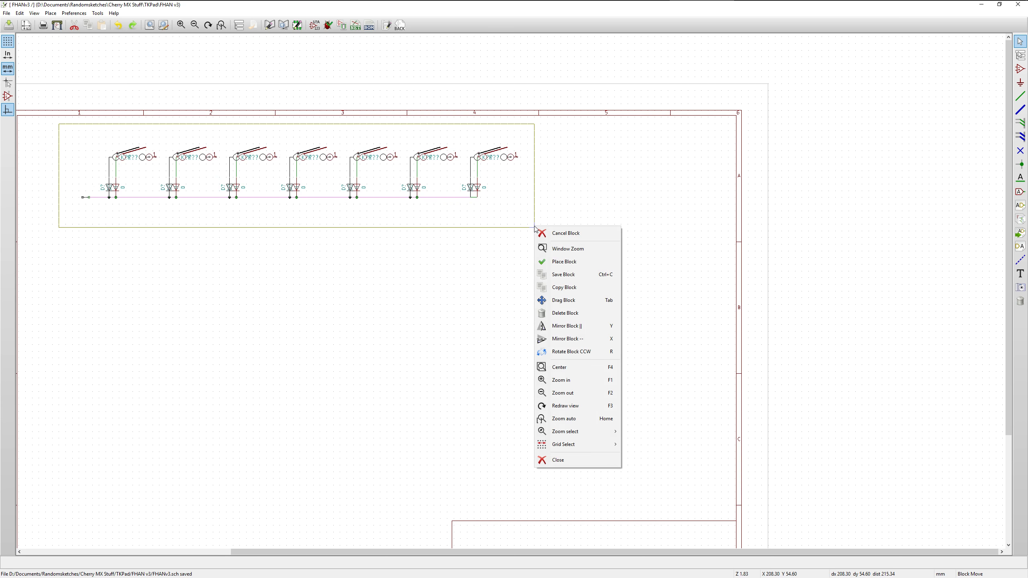
click(574, 291)
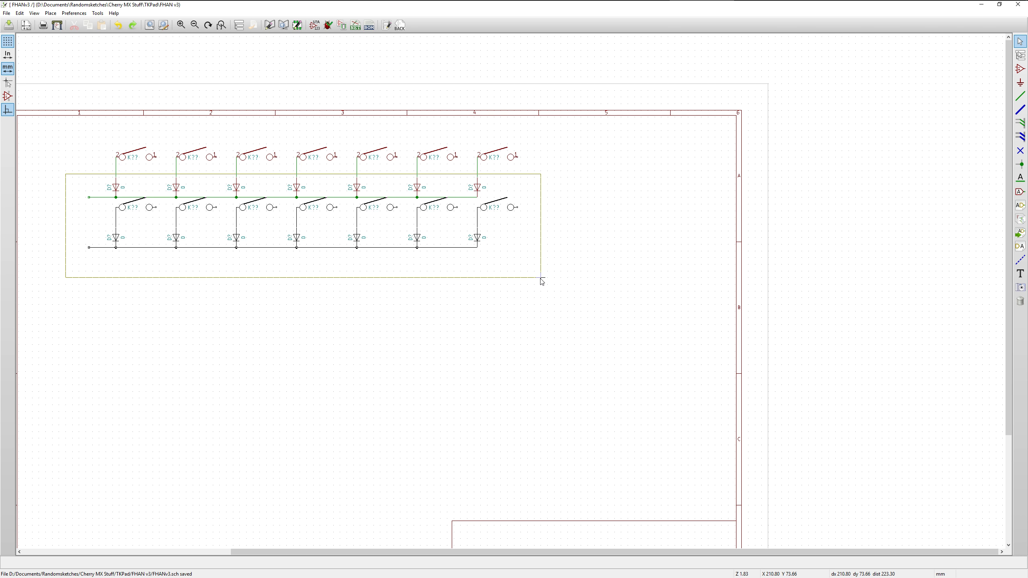
click(541, 304)
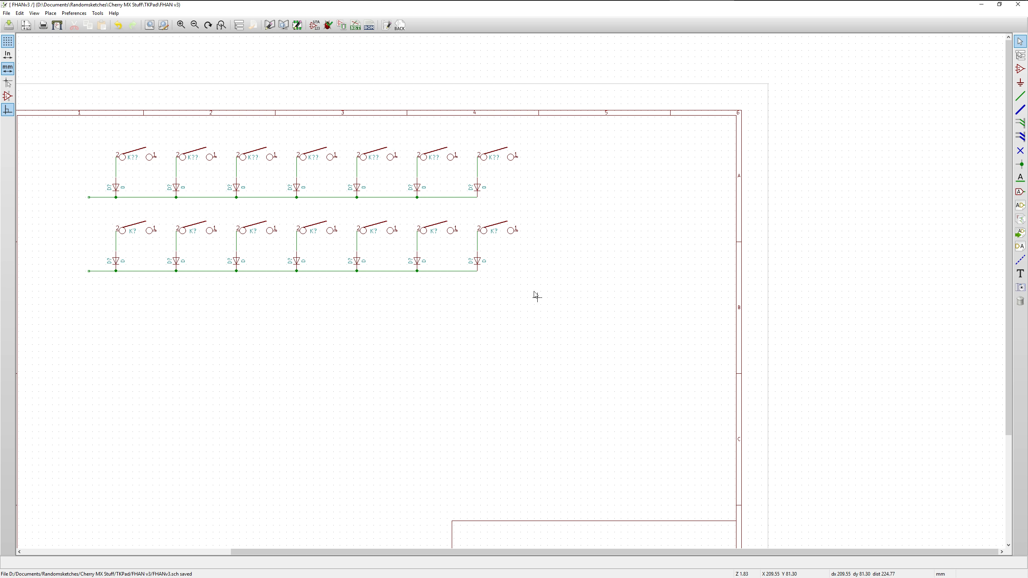
Shift both rows slightly up, then copy them as a block beneath to form evenly spaced third and fourth rows
drag(66, 137, 561, 308)
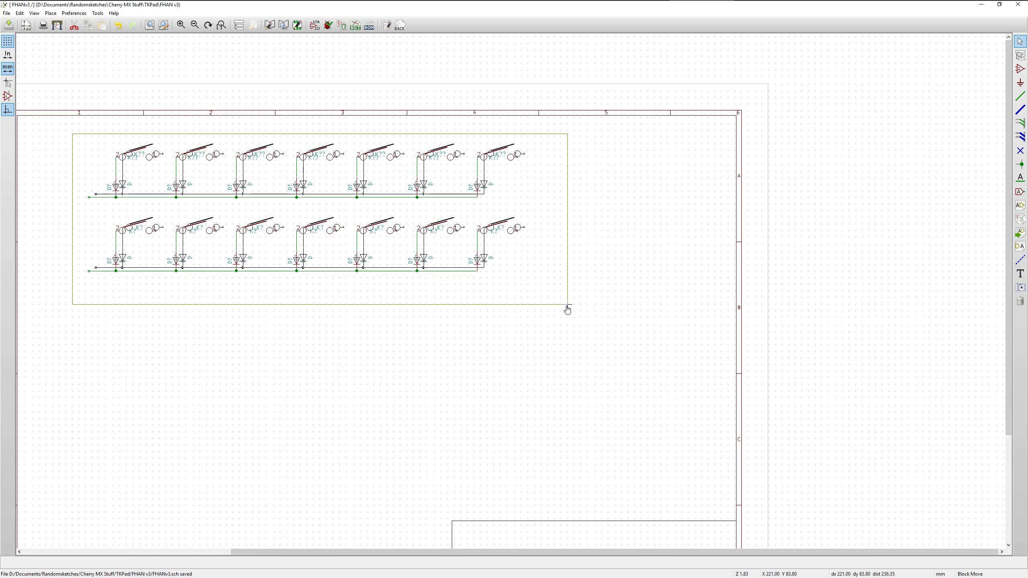
key(Escape)
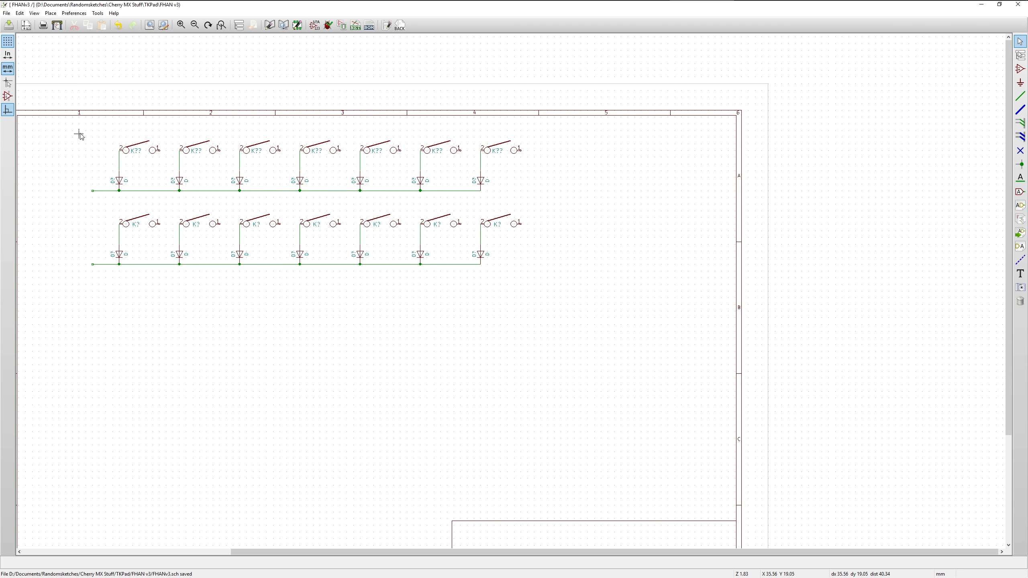
drag(79, 134, 528, 267)
right_click(528, 266)
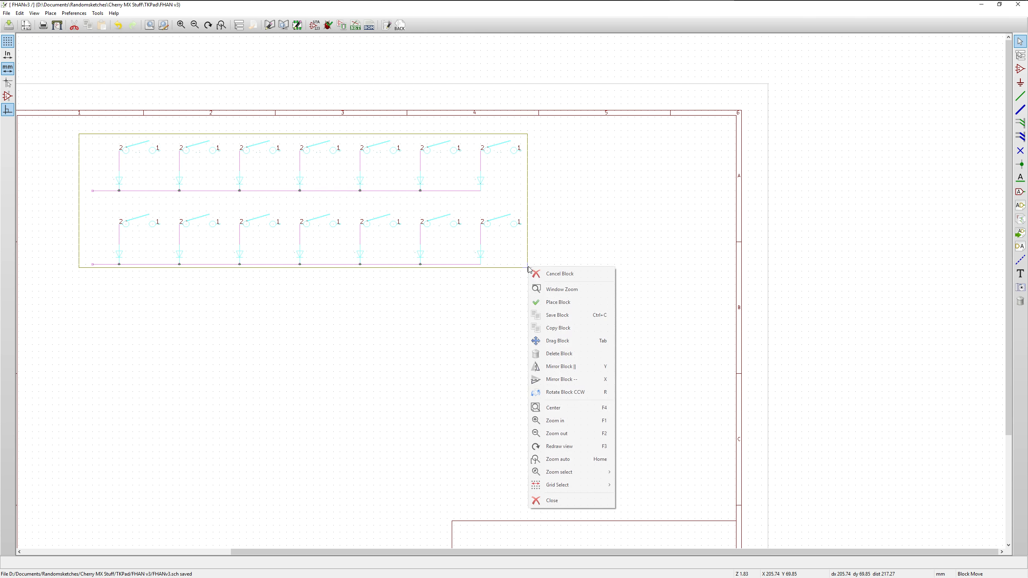
click(568, 332)
click(526, 401)
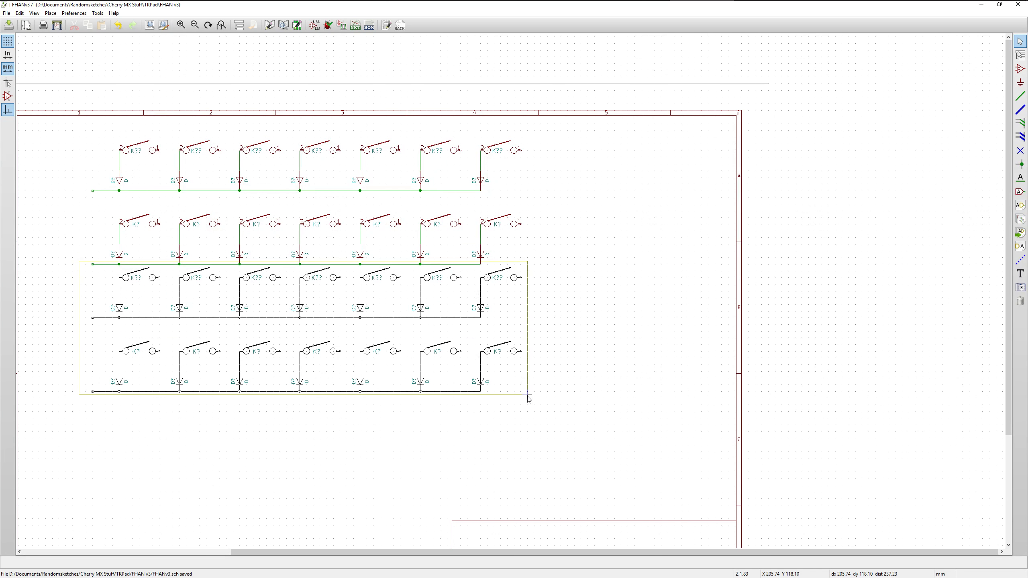
click(529, 418)
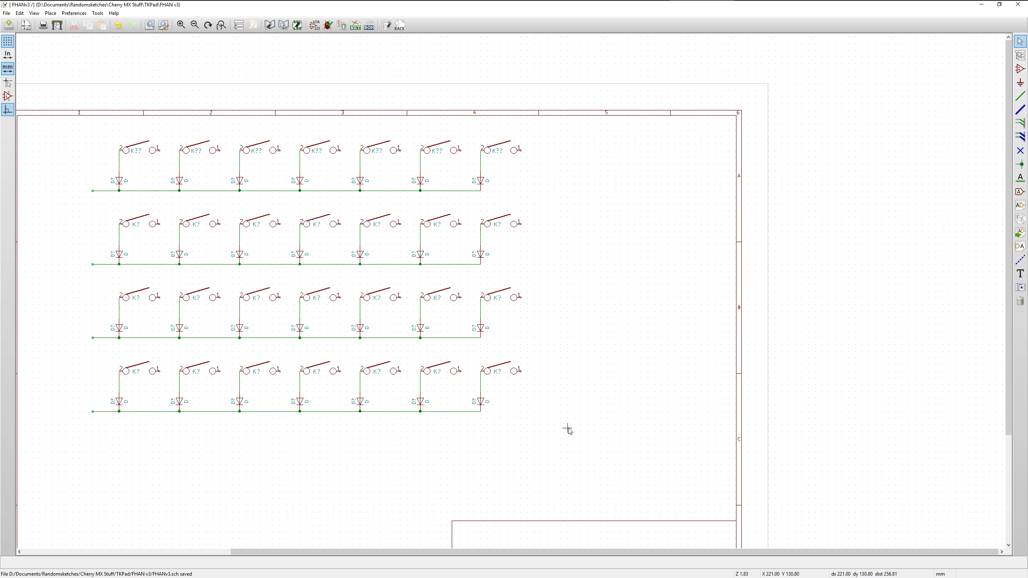
Copy the second, third and fourth rows as a block and place them beneath the fourth row, aligned and evenly spaced
drag(1010, 291, 1010, 348)
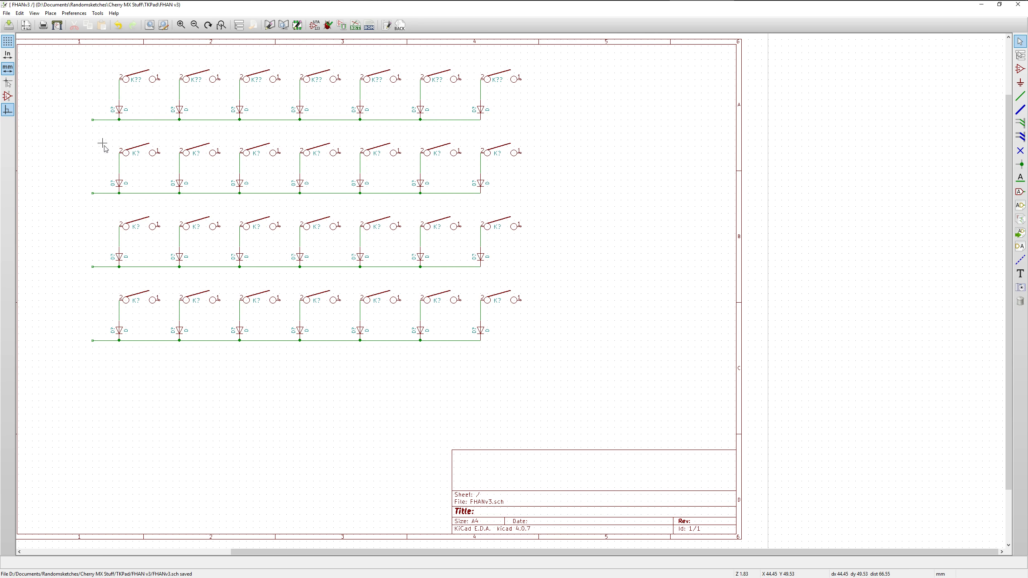
drag(89, 141, 541, 357)
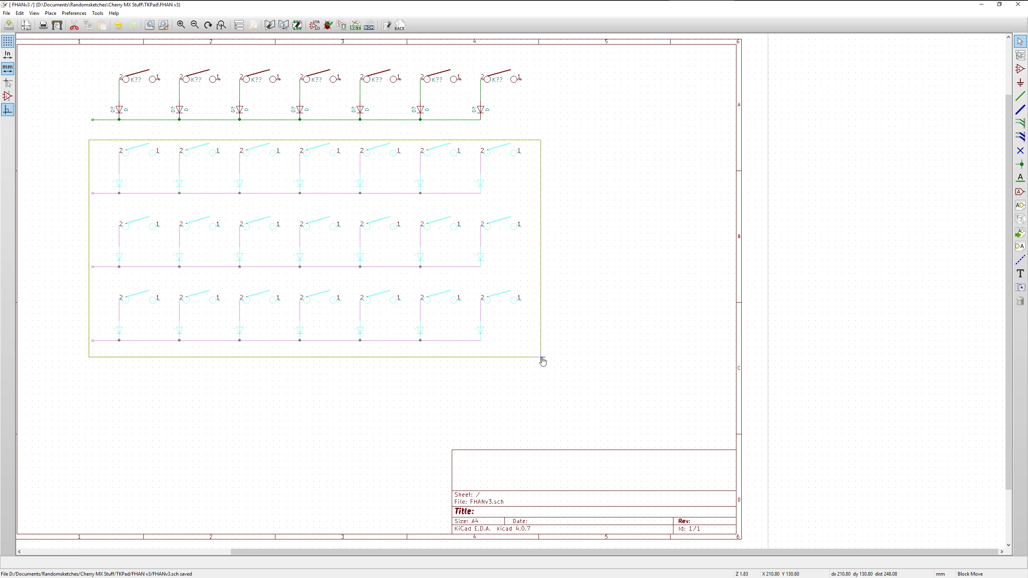
right_click(541, 359)
click(581, 177)
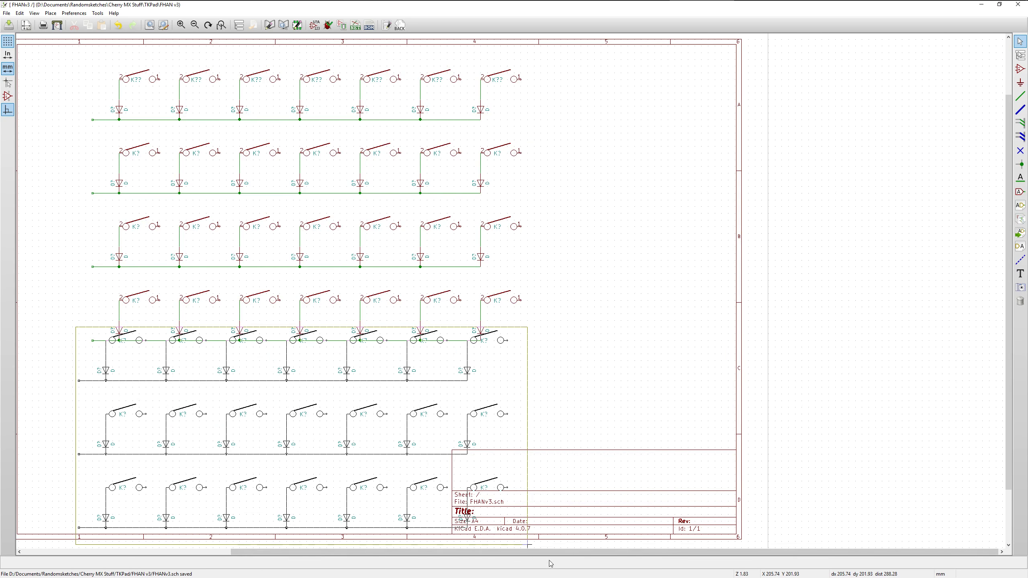
scroll(549, 515, down, 2)
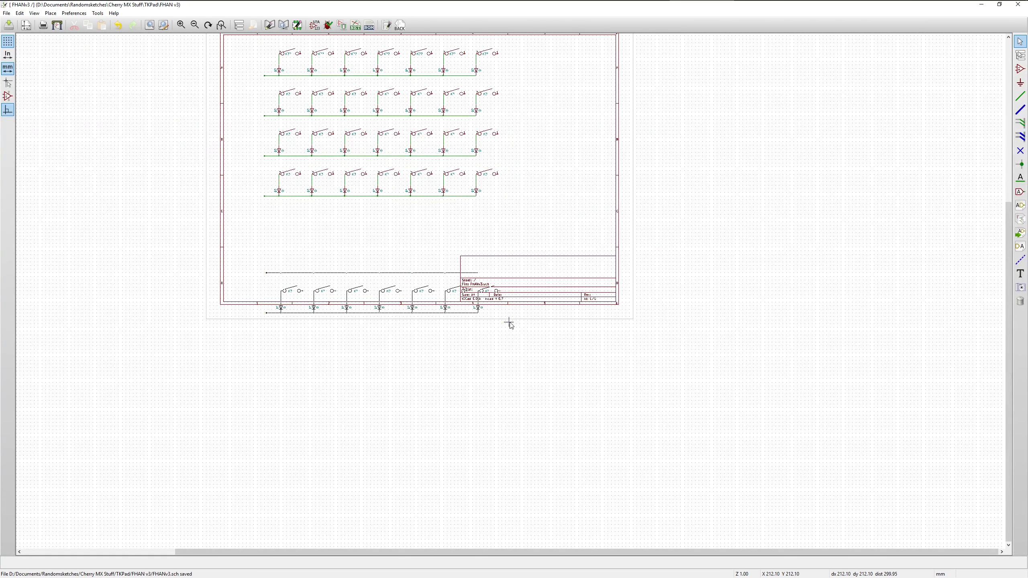
scroll(508, 318, up, 2)
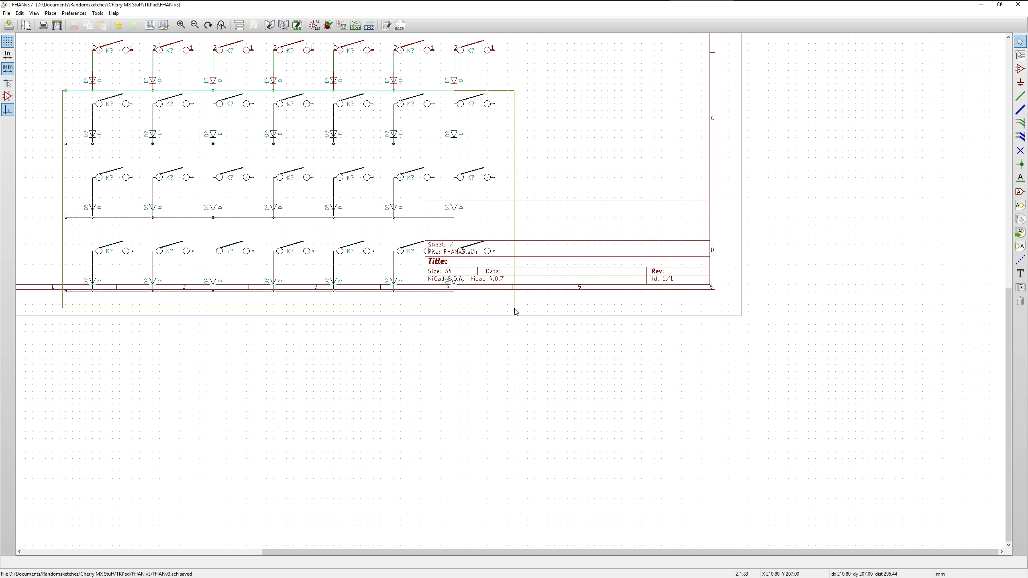
click(514, 329)
scroll(496, 338, down, 2)
scroll(483, 119, up, 1)
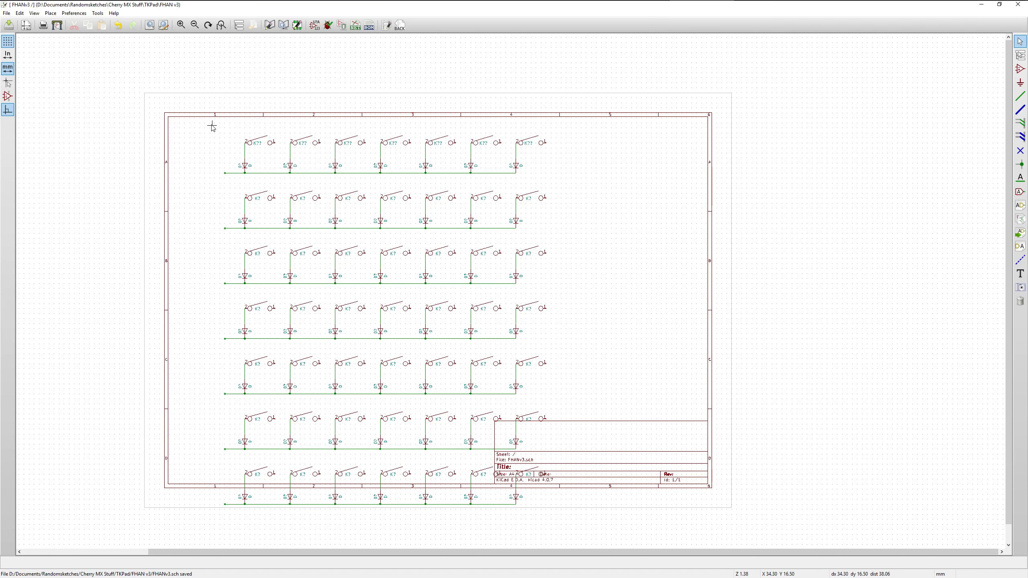
Move the whole seven-row matrix up about 5 mm toward the sheet's upper border
drag(212, 126, 553, 181)
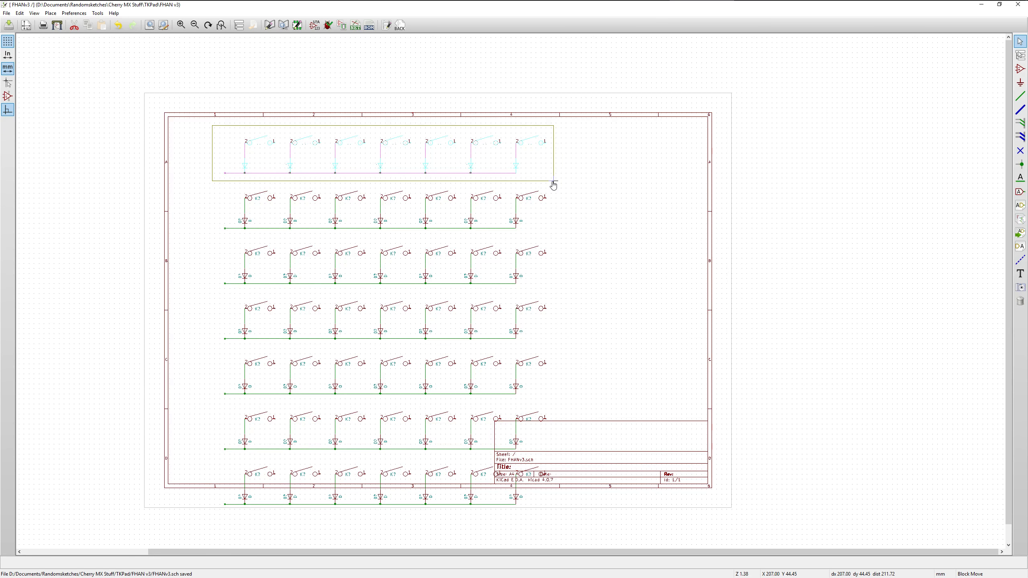
click(553, 183)
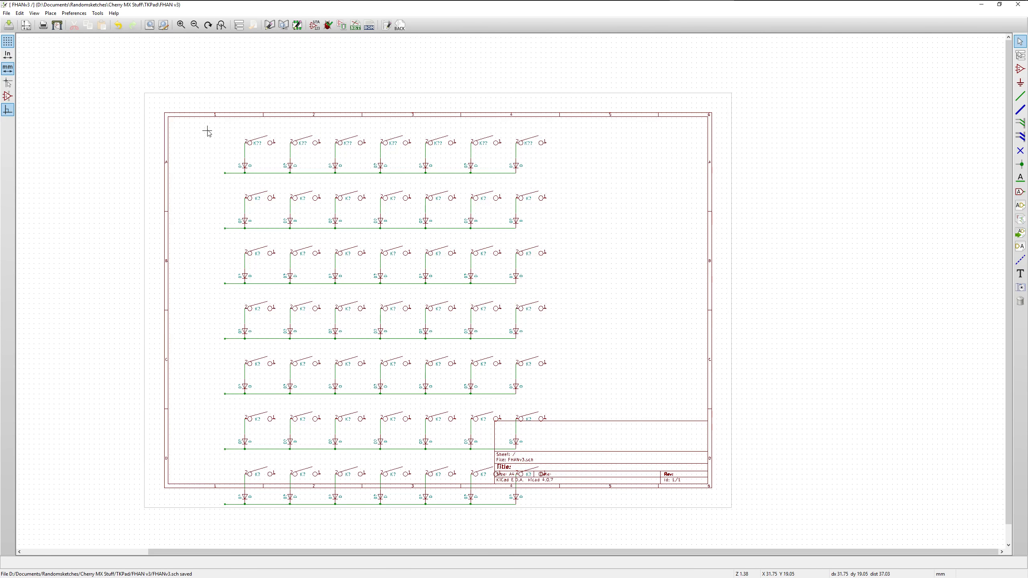
drag(208, 130, 574, 537)
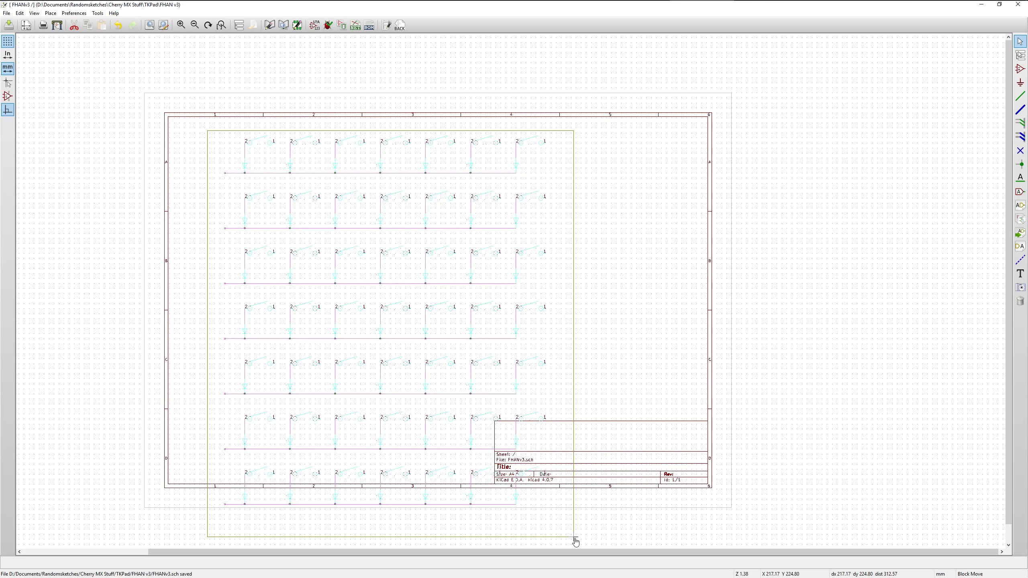
click(574, 530)
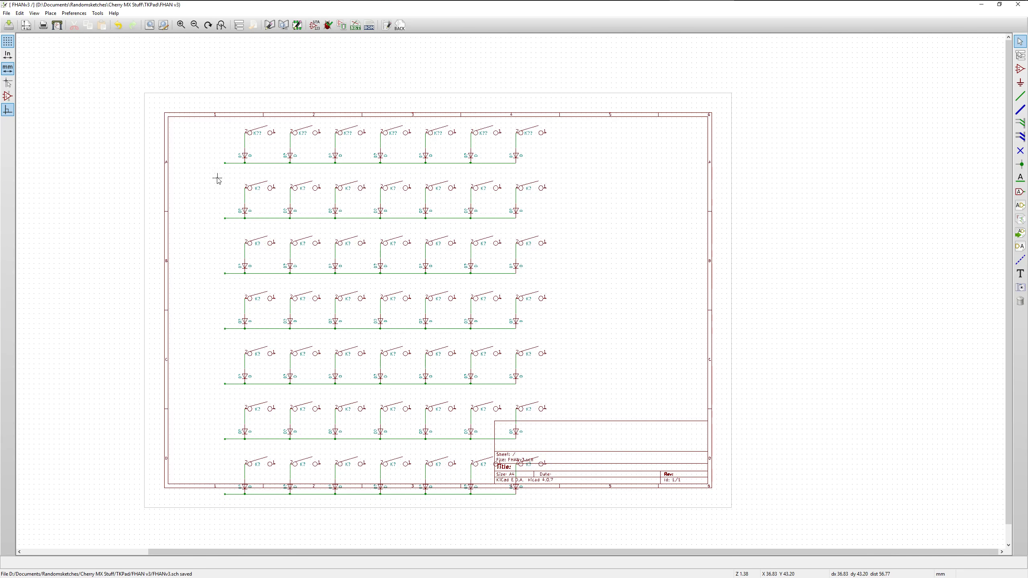
Move rows two to seven up closer to the first row, then rows three to seven up to match that spacing
drag(218, 176, 553, 511)
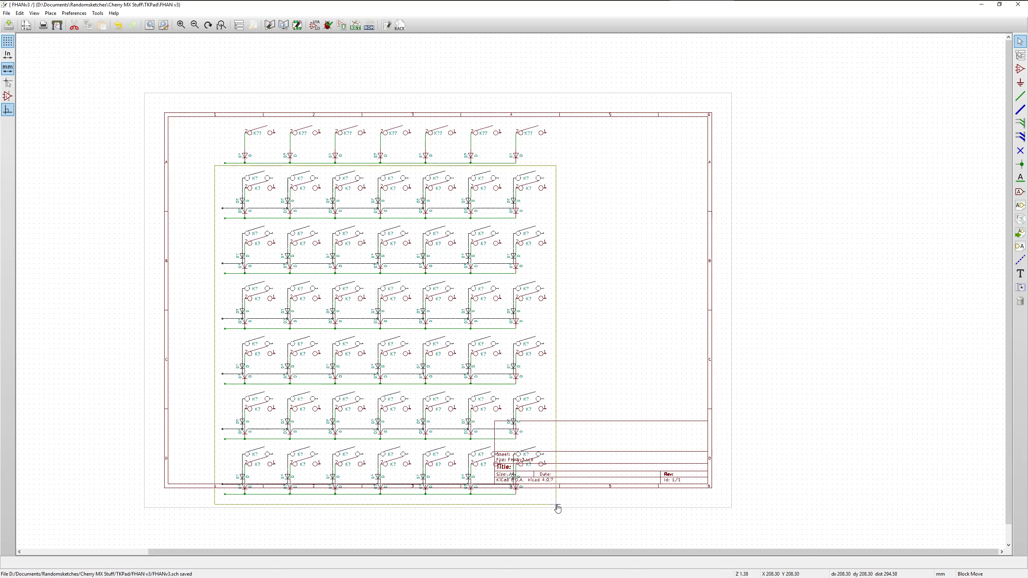
click(558, 509)
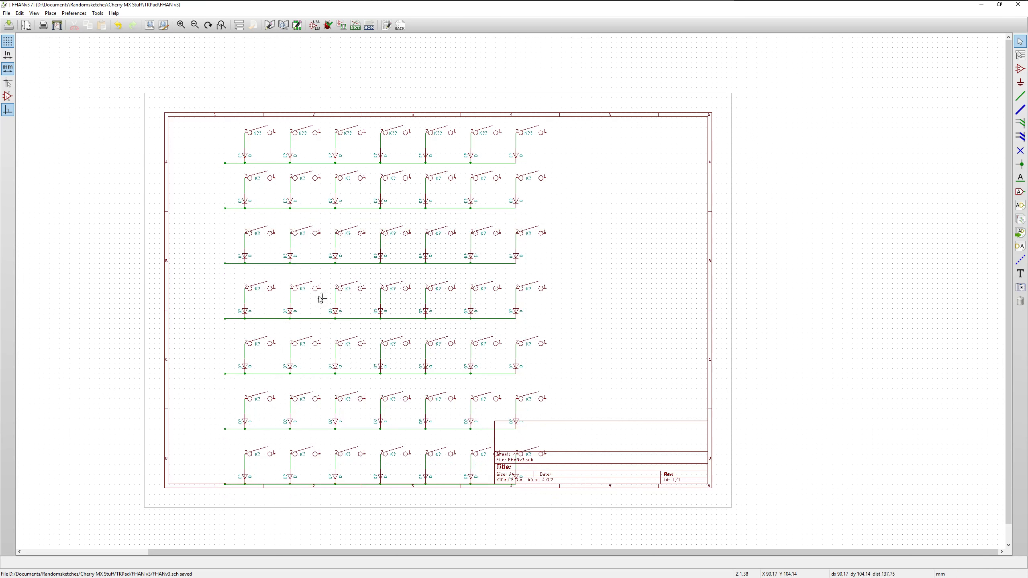
drag(213, 220, 592, 536)
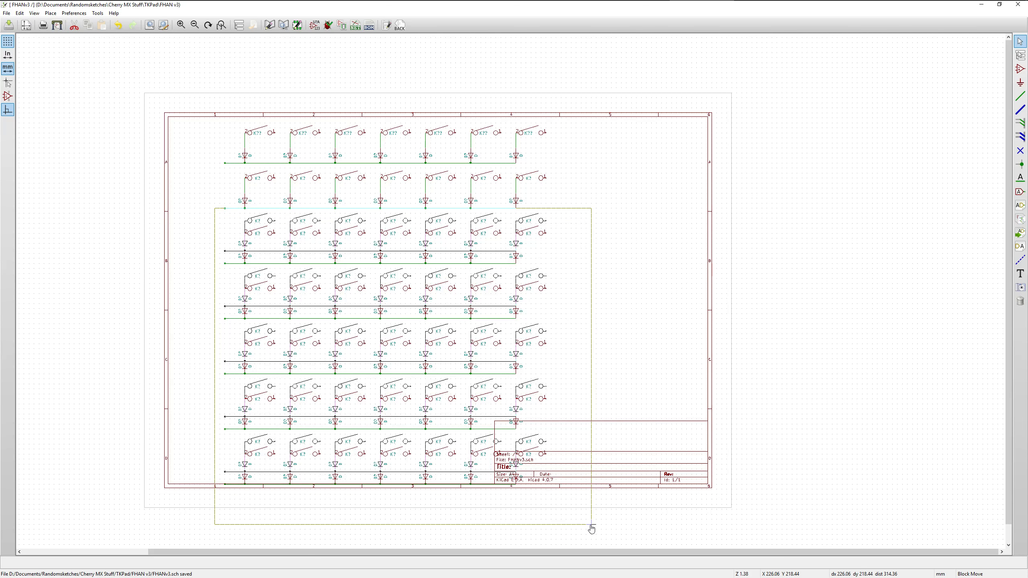
click(591, 529)
Move rows five to seven up, then rows six and seven, then row seven alone, matching the spacing of the rows above
drag(214, 308, 573, 521)
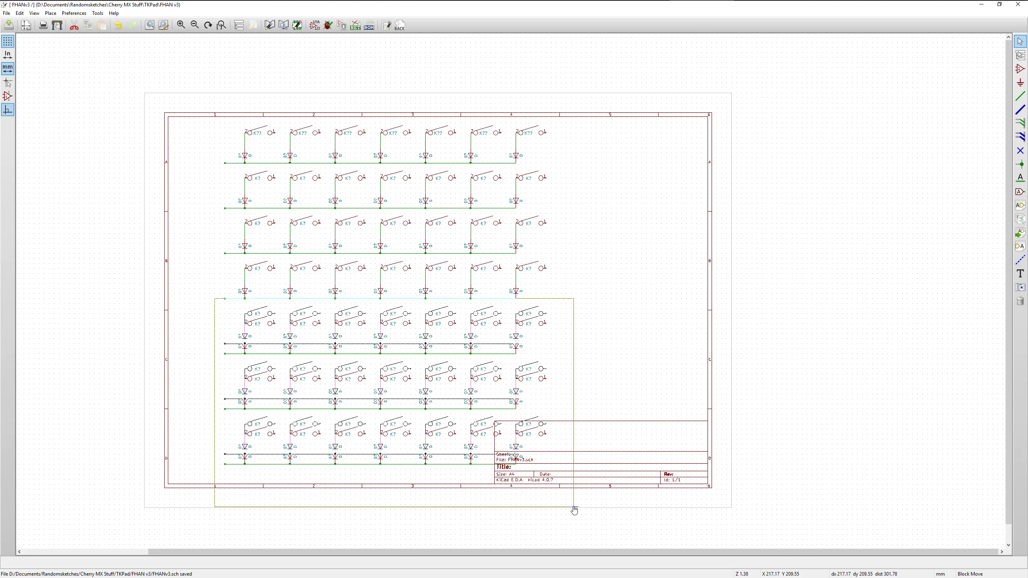
click(573, 510)
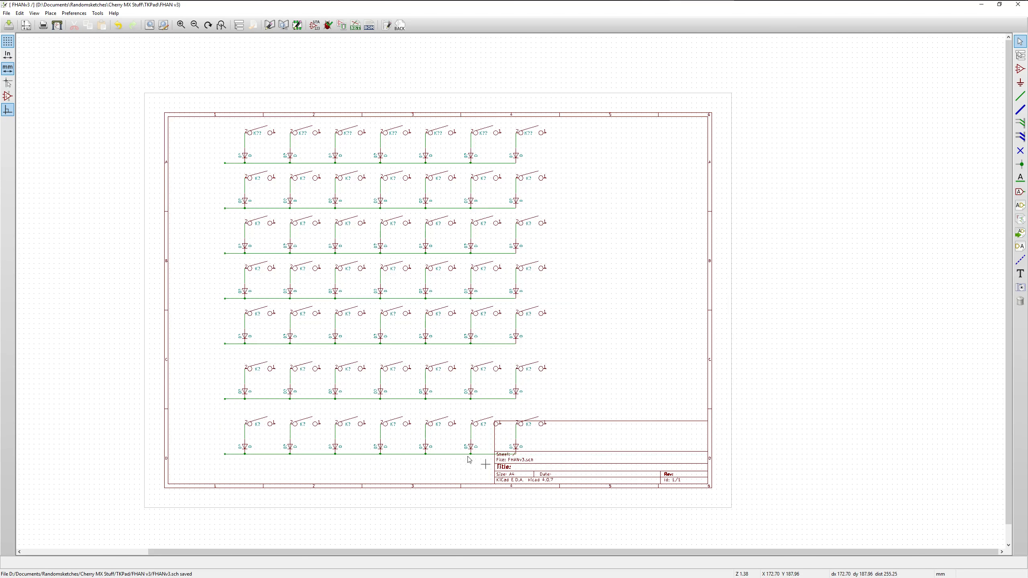
drag(215, 355, 573, 510)
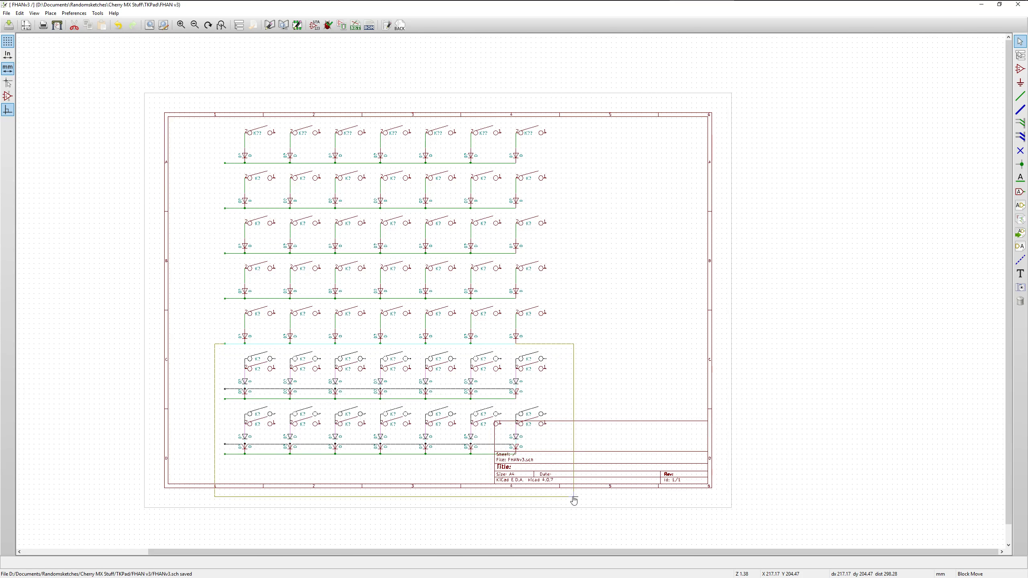
click(574, 500)
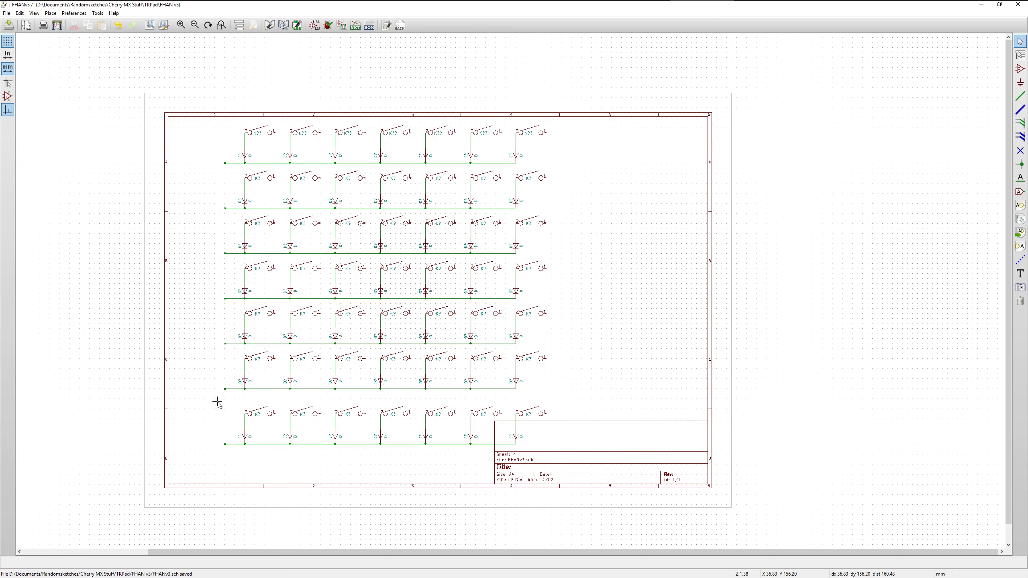
drag(219, 402, 622, 504)
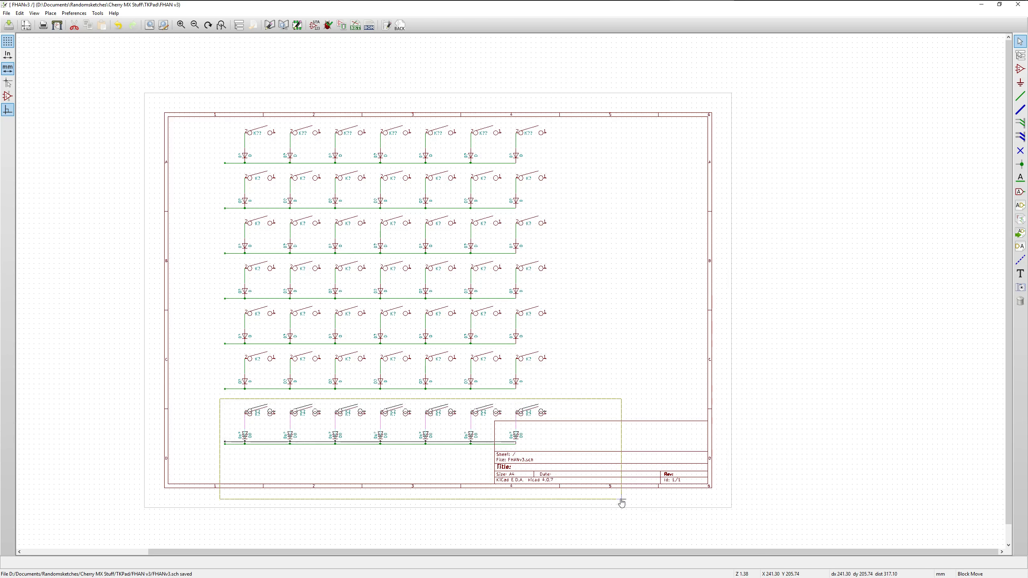
click(622, 496)
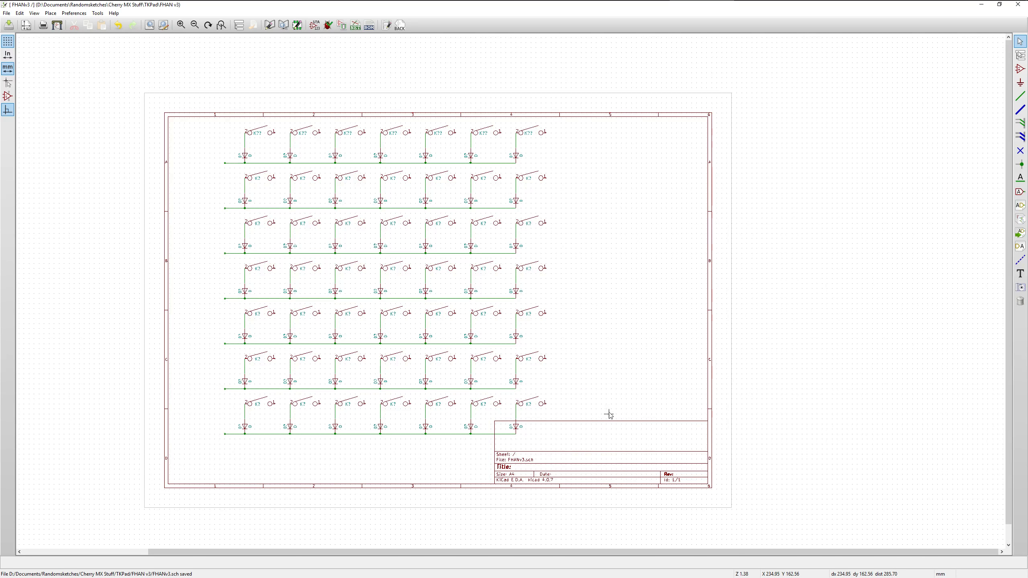
Move the whole seven-row matrix about 19 mm toward the sheet's left border
drag(202, 106, 633, 494)
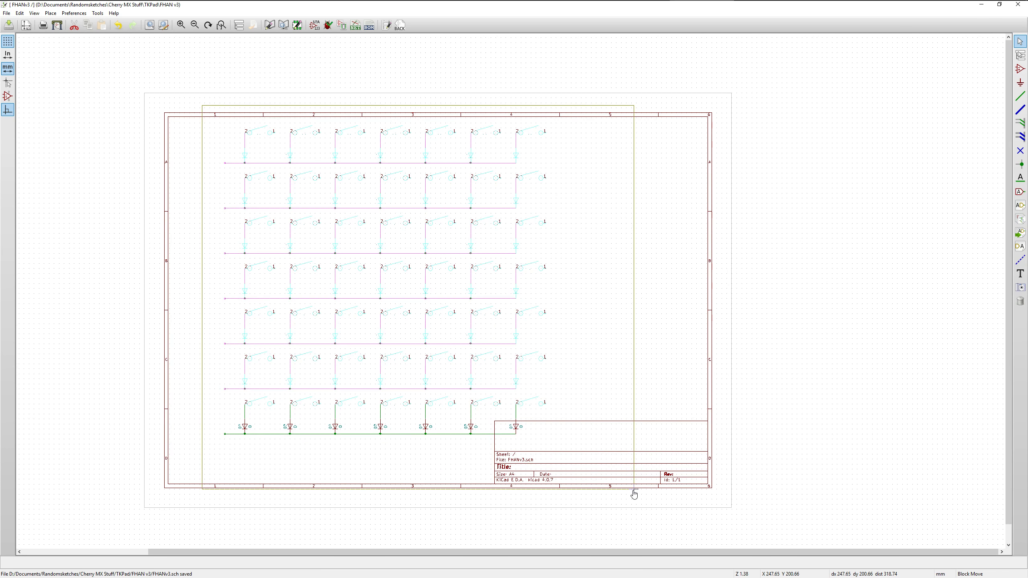
click(597, 494)
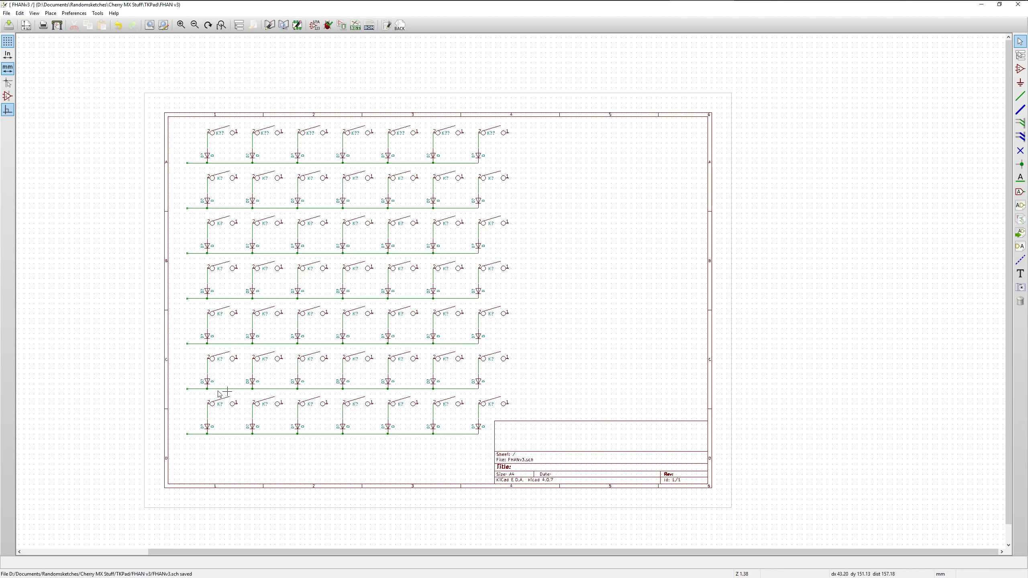
Delete the first-column key switch, its diode and the vertical wire between them in row six
scroll(183, 386, up, 1)
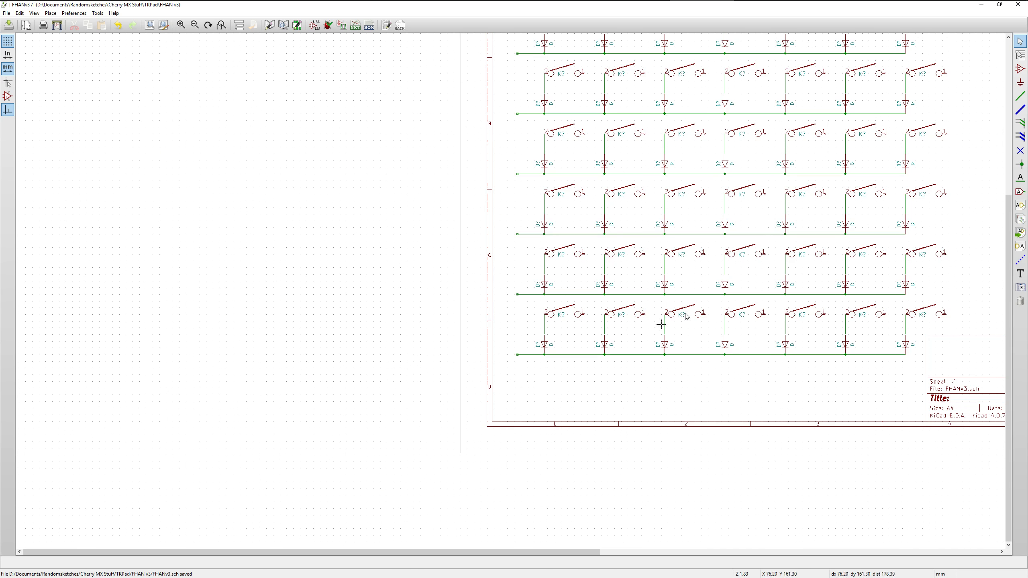
right_click(552, 257)
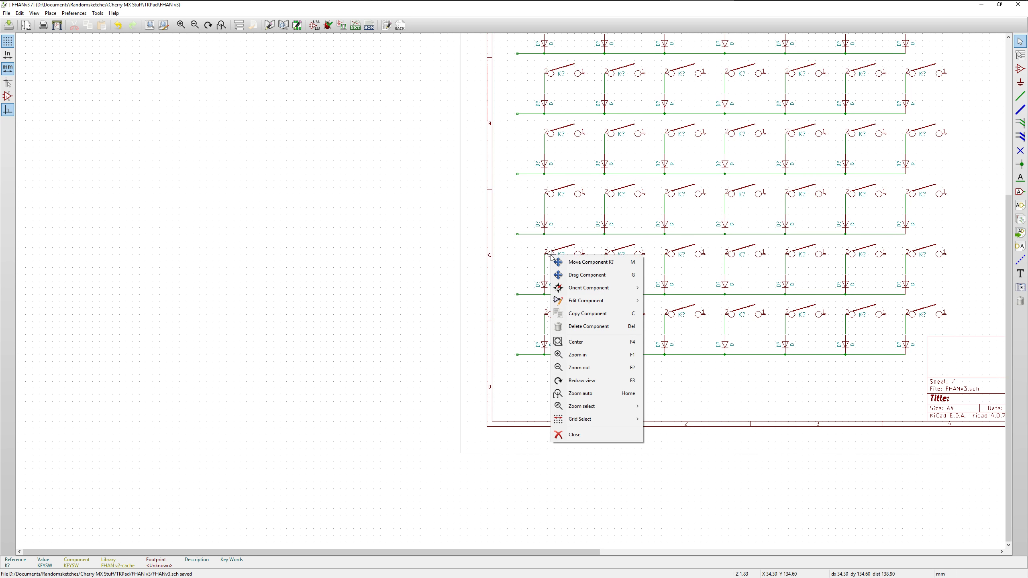
click(590, 326)
right_click(548, 290)
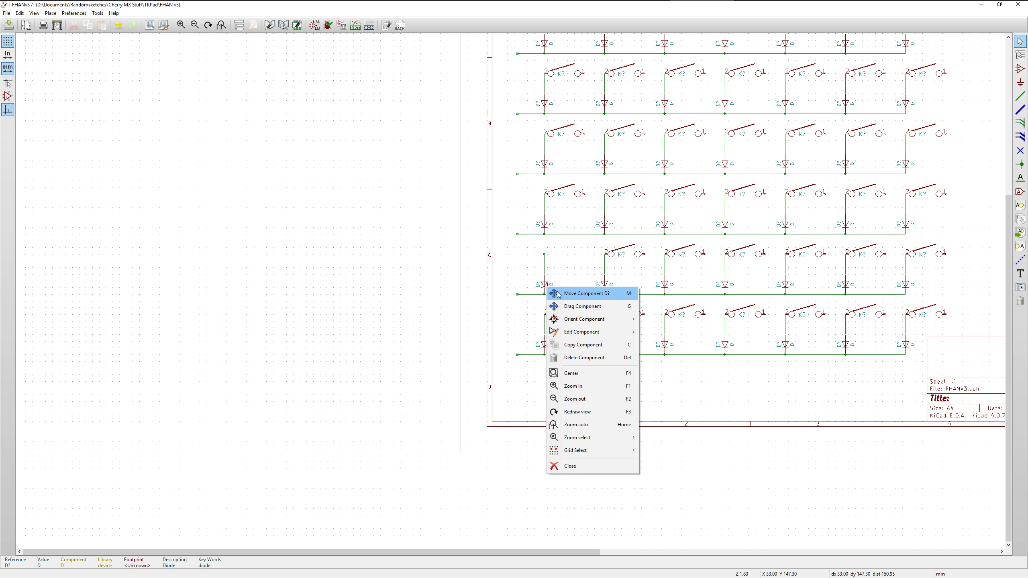
click(587, 357)
right_click(544, 268)
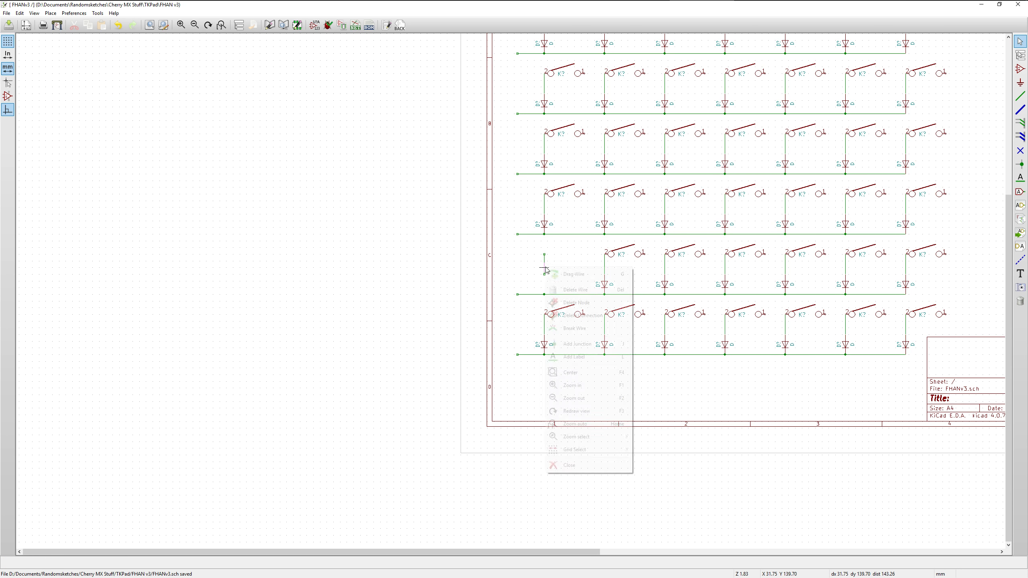
click(580, 289)
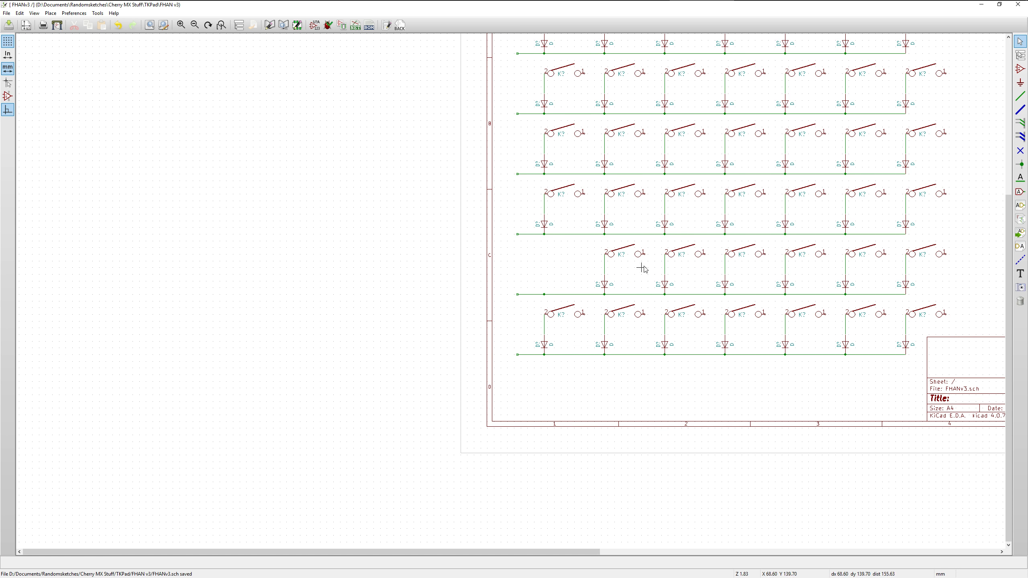
Delete the third-column key switch, its diode and the vertical wire between them in row six
right_click(678, 255)
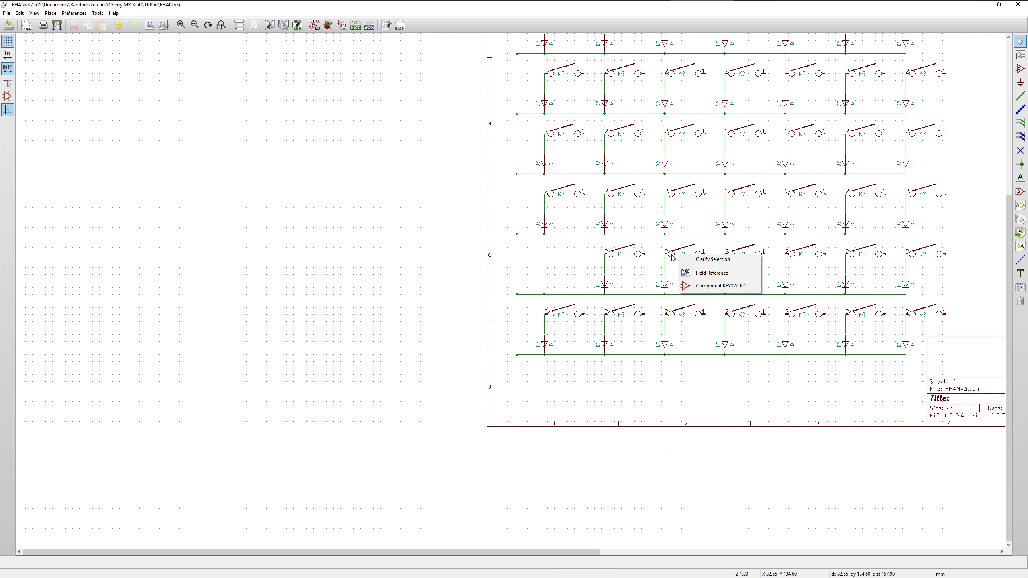
click(671, 254)
right_click(671, 255)
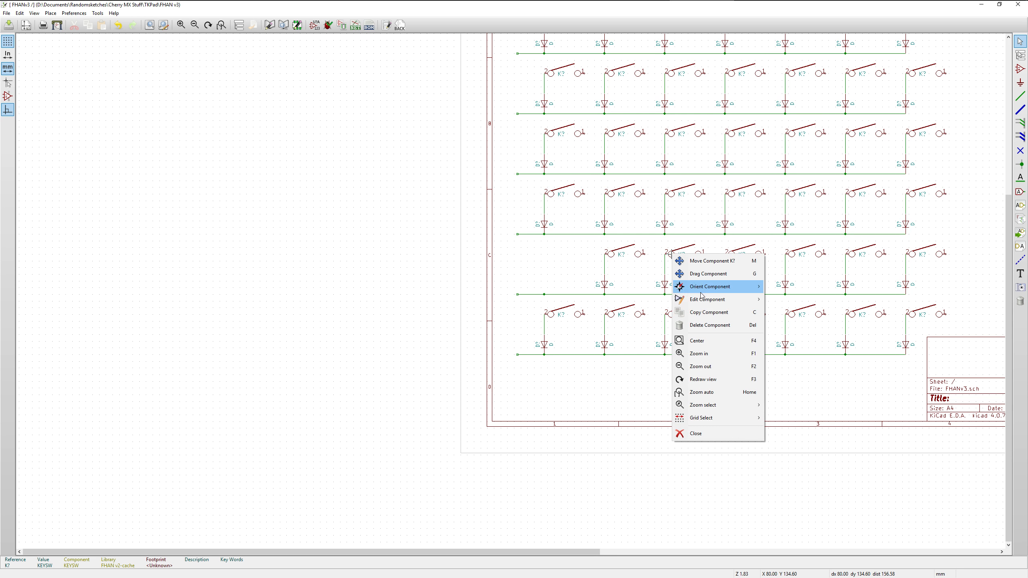
click(716, 325)
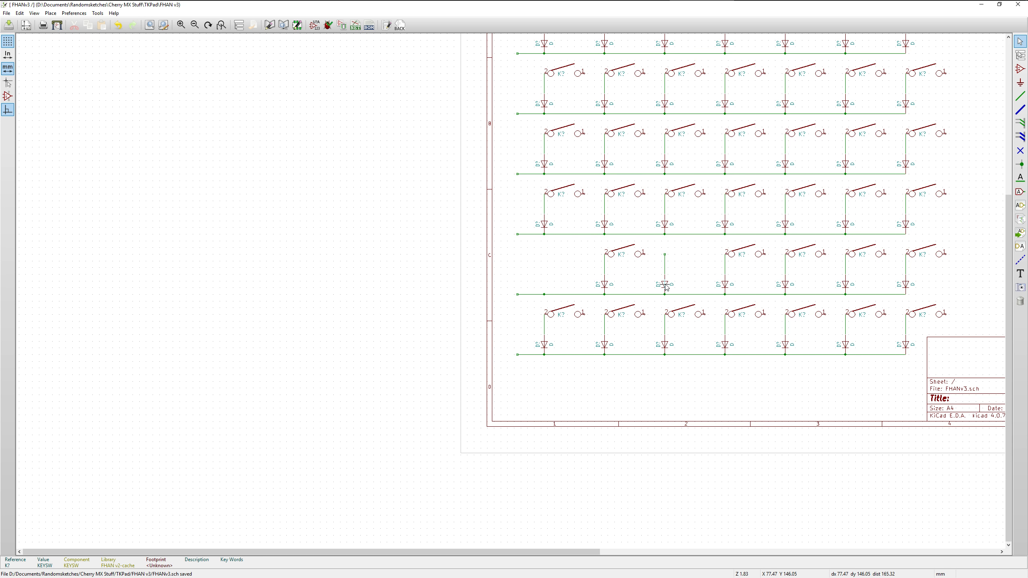
key(Delete)
Delete the leftover junctions on row six's horizontal wire at the third and first columns, keeping the wire itself
key(Delete)
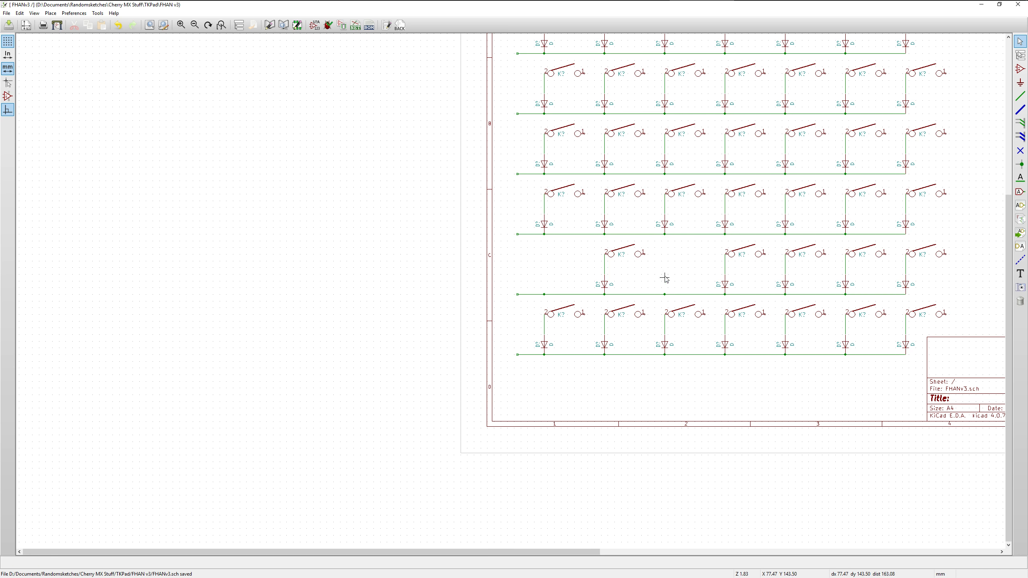
key(Delete)
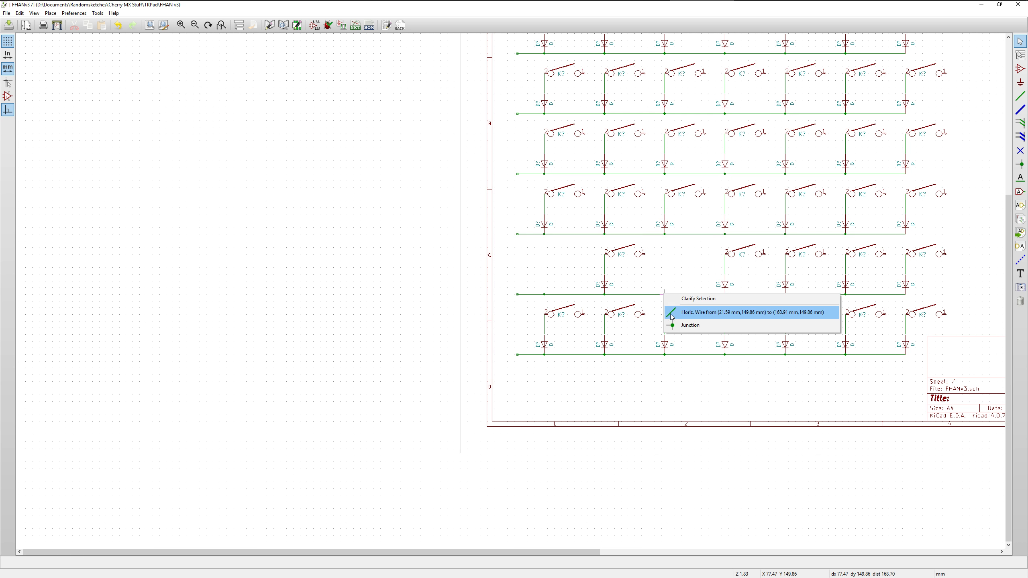
click(688, 325)
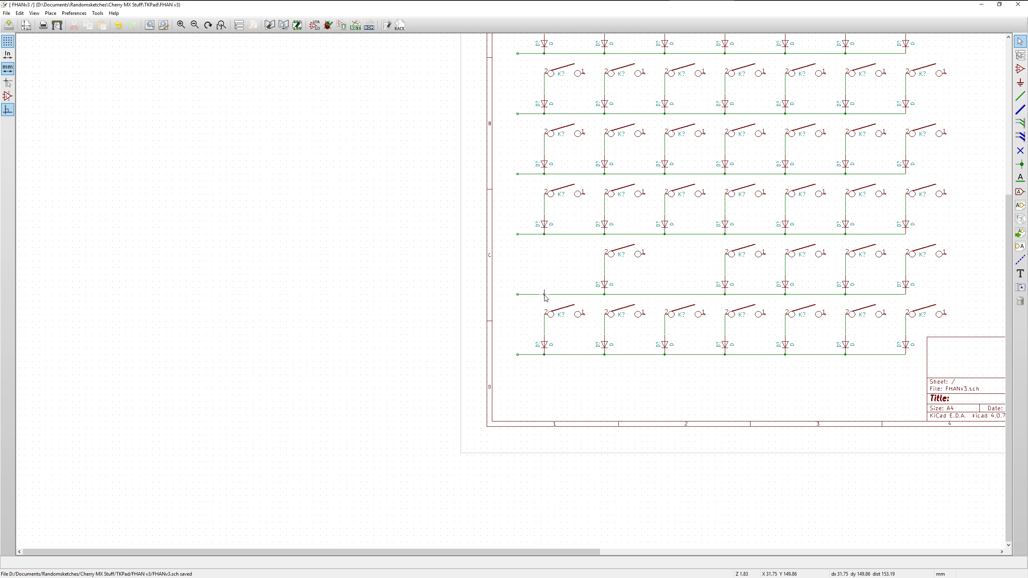
key(Delete)
click(566, 328)
Look over the whole seven-row matrix on the sheet, including the emptied positions in row six
scroll(241, 158, up, 1)
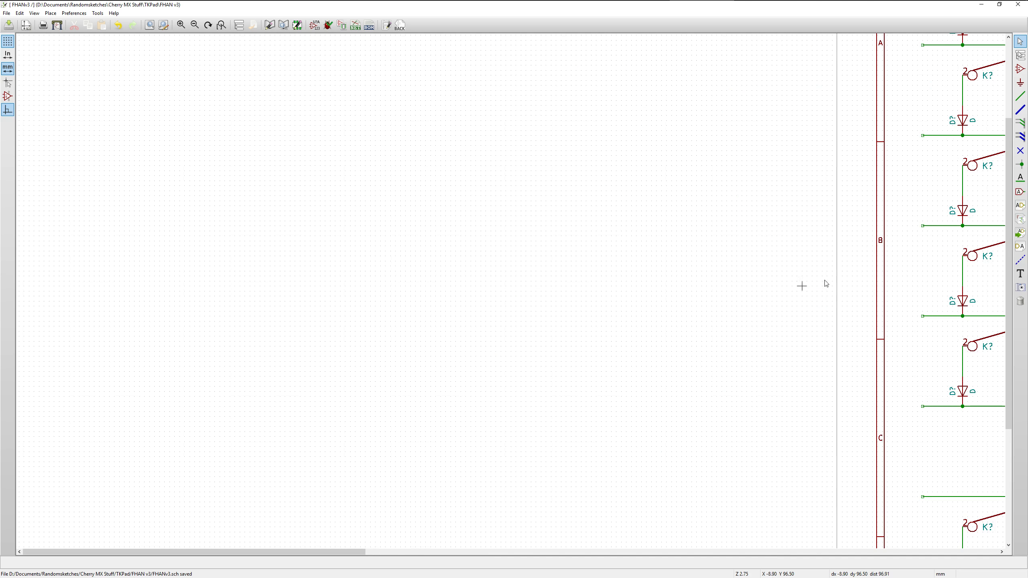
scroll(825, 284, down, 2)
scroll(507, 287, down, 2)
scroll(879, 324, up, 1)
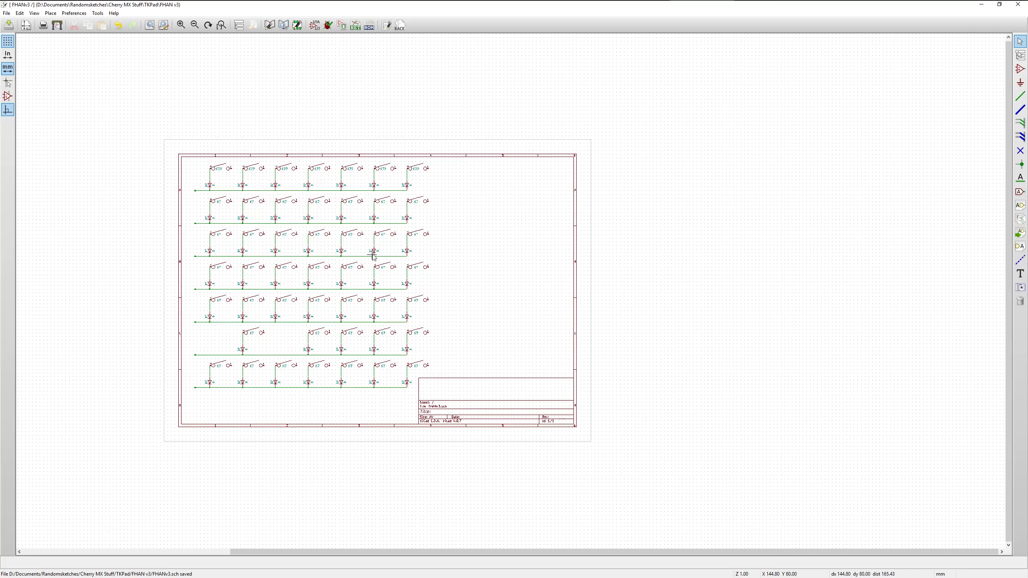
scroll(373, 256, up, 1)
scroll(584, 418, up, 1)
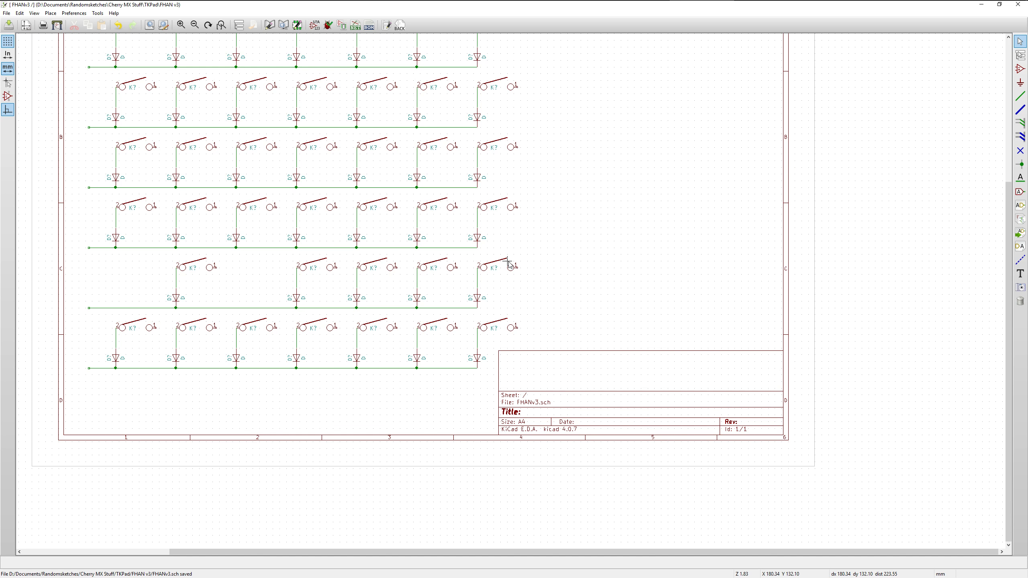
scroll(514, 264, down, 1)
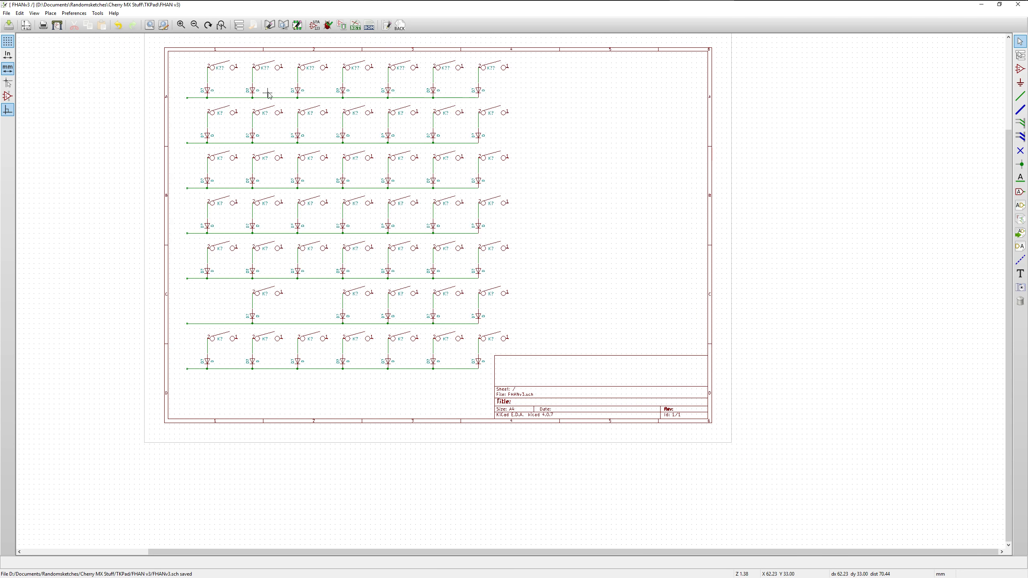
scroll(268, 93, down, 1)
scroll(511, 291, up, 1)
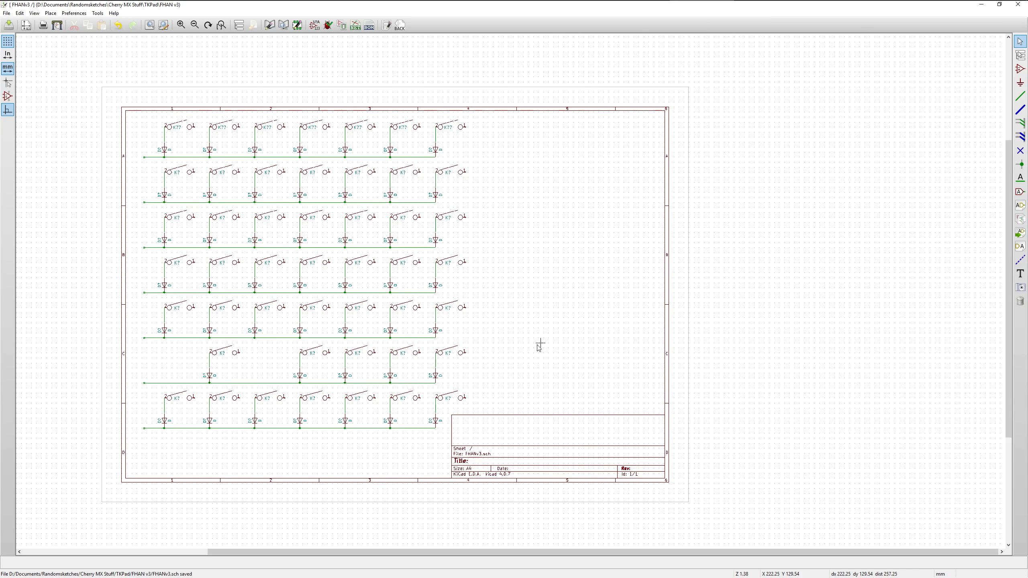
Compare the last column of the lower rows with the key layout in the FHAN v3.jpg reference image
scroll(444, 241, up, 1)
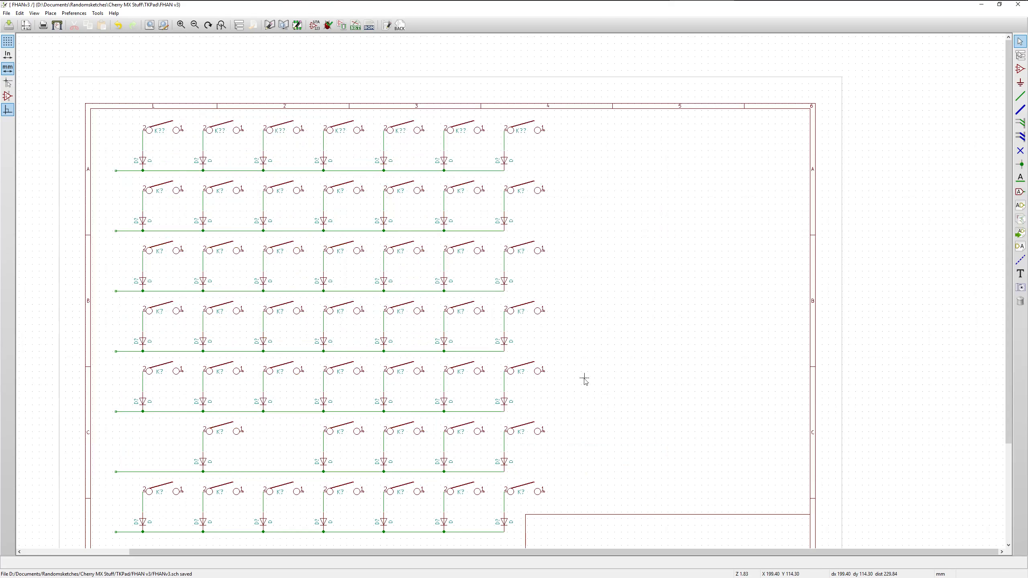
scroll(561, 398, up, 1)
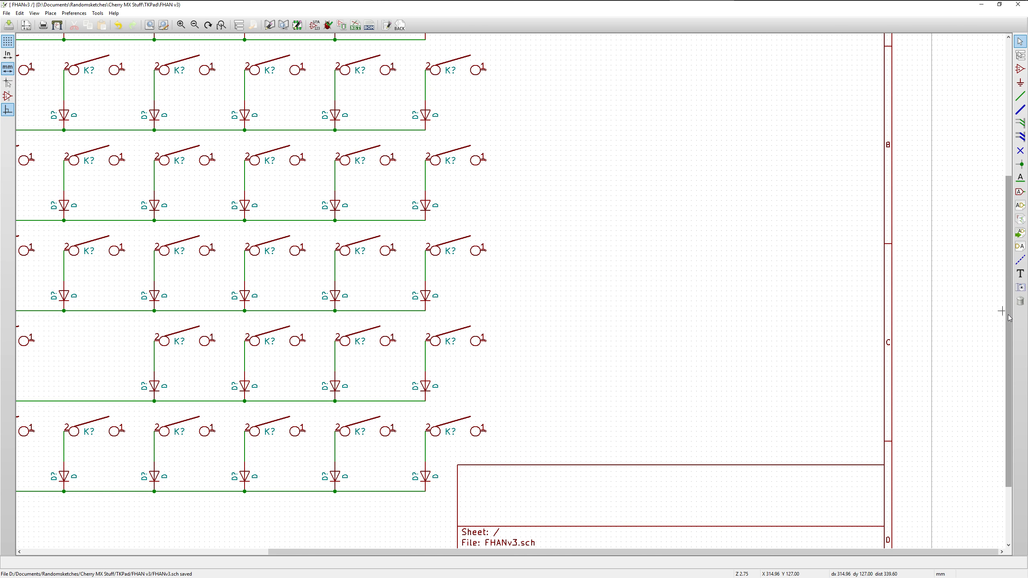
drag(1009, 318, 1010, 331)
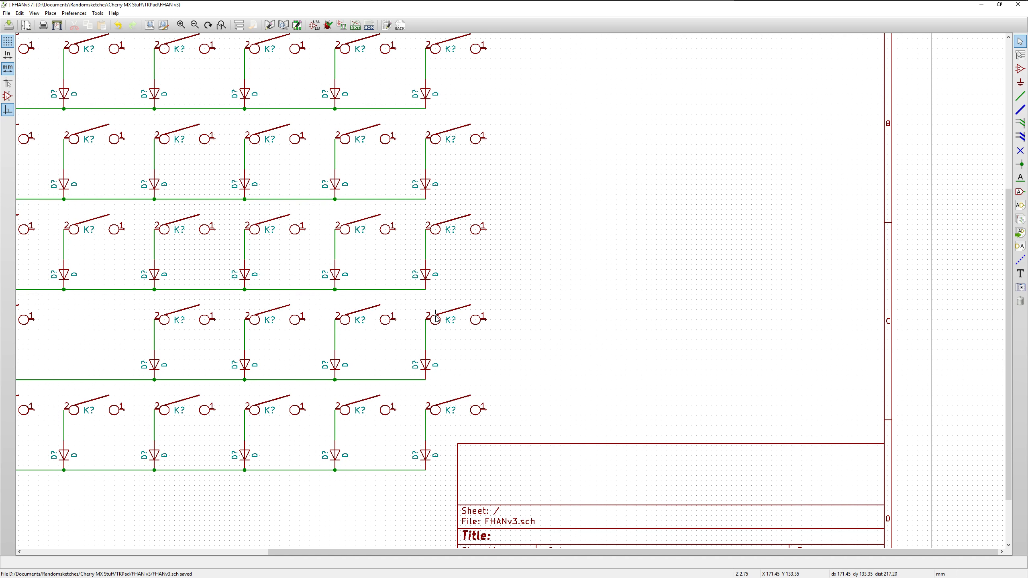
key(w)
drag(1027, 64, 707, 59)
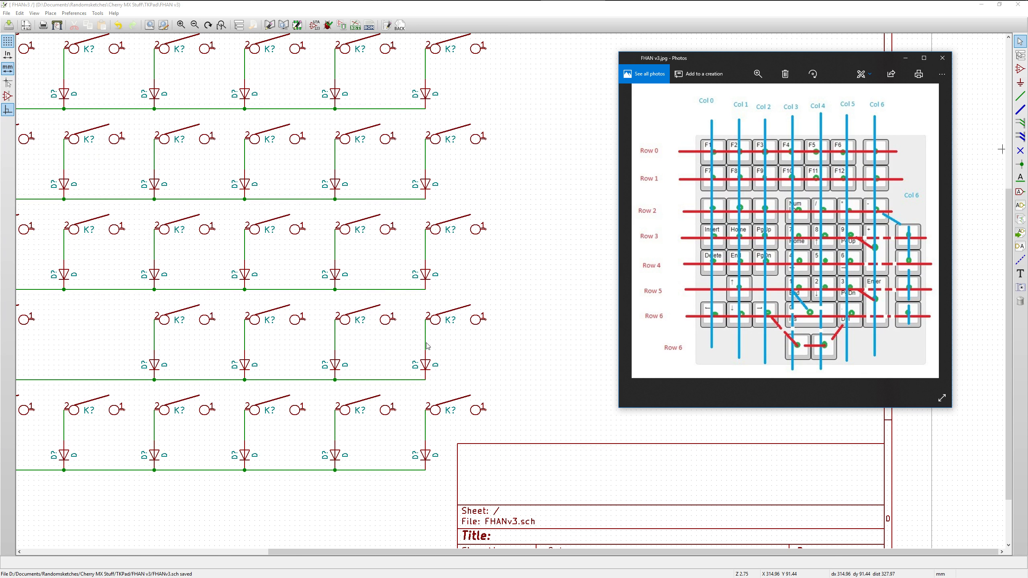
Copy the last-column key switch in row six directly beneath the original, and place another copy beneath row four's last switch
click(472, 342)
key(c)
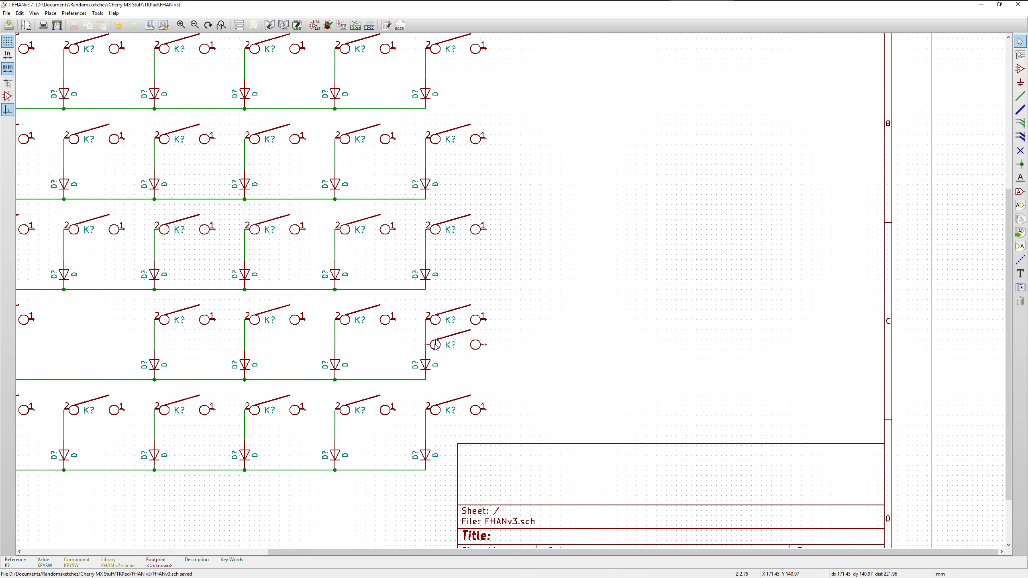
click(435, 345)
key(c)
click(435, 166)
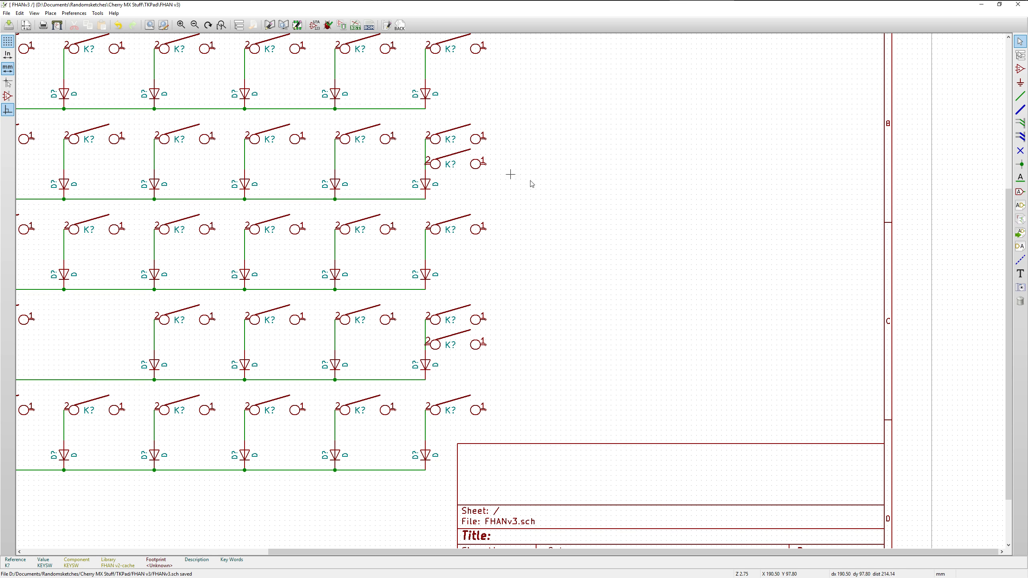
Connect pin 2 of both added last-column switches to the vertical diode wires in rows four and six
click(1020, 96)
click(425, 169)
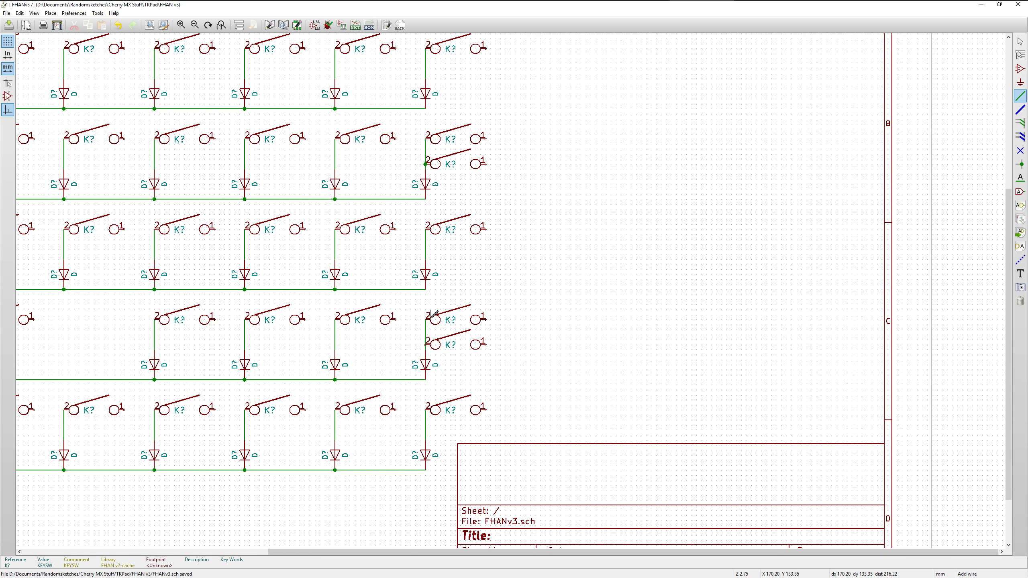
click(426, 344)
click(1019, 41)
Copy row seven's fourth-column key switch and place the copy directly beneath the original, as in the reference layout
drag(457, 551, 297, 550)
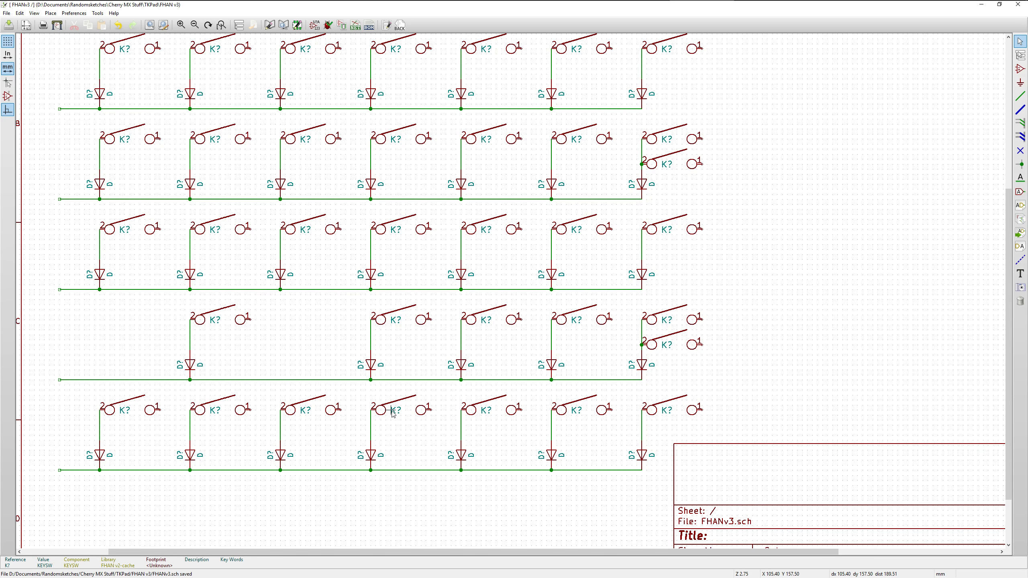
drag(1027, 69, 852, 69)
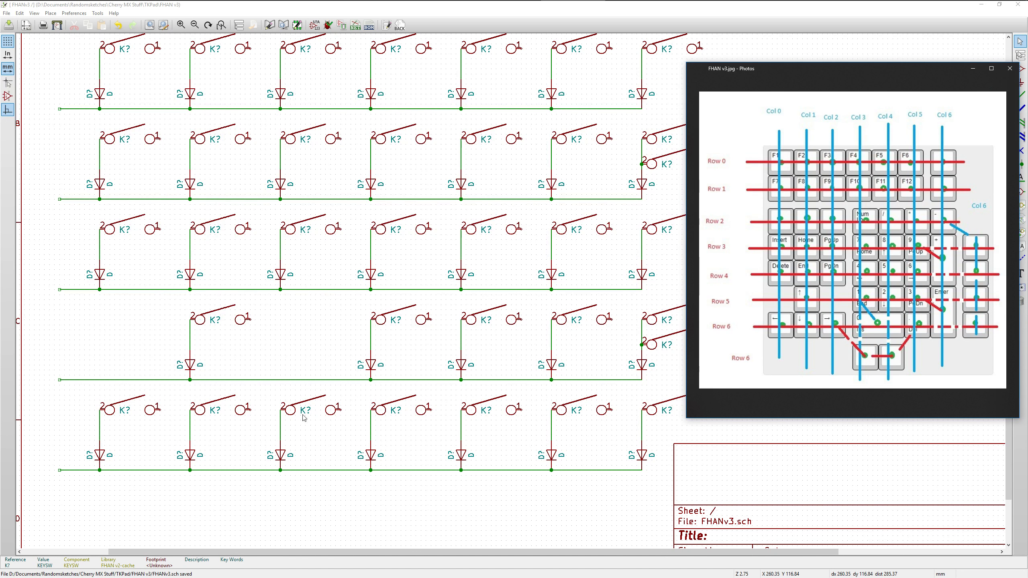
click(373, 432)
key(c)
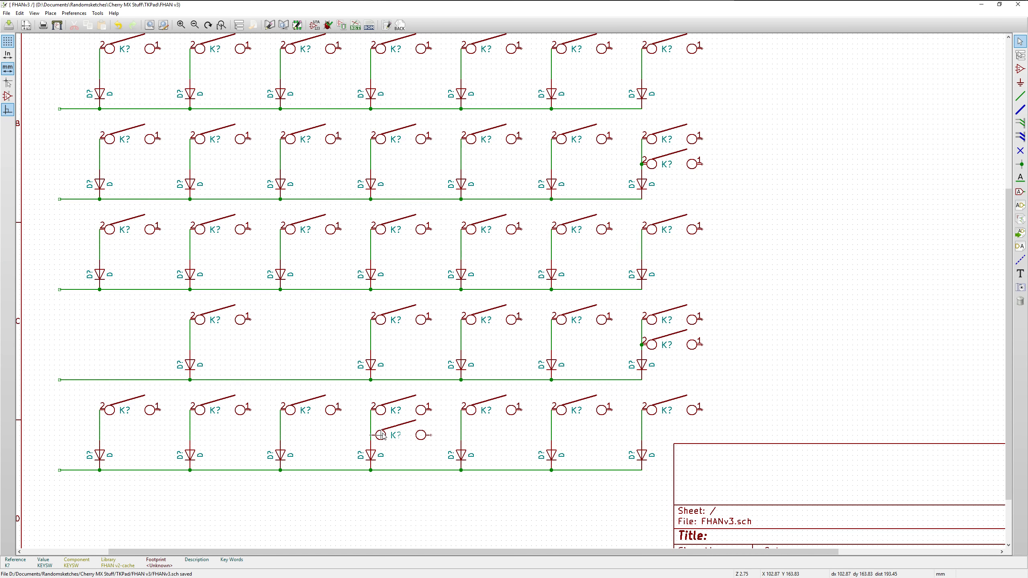
click(382, 436)
Connect pin 2 of the added fourth-column switch in row seven to the vertical diode wire
click(1021, 98)
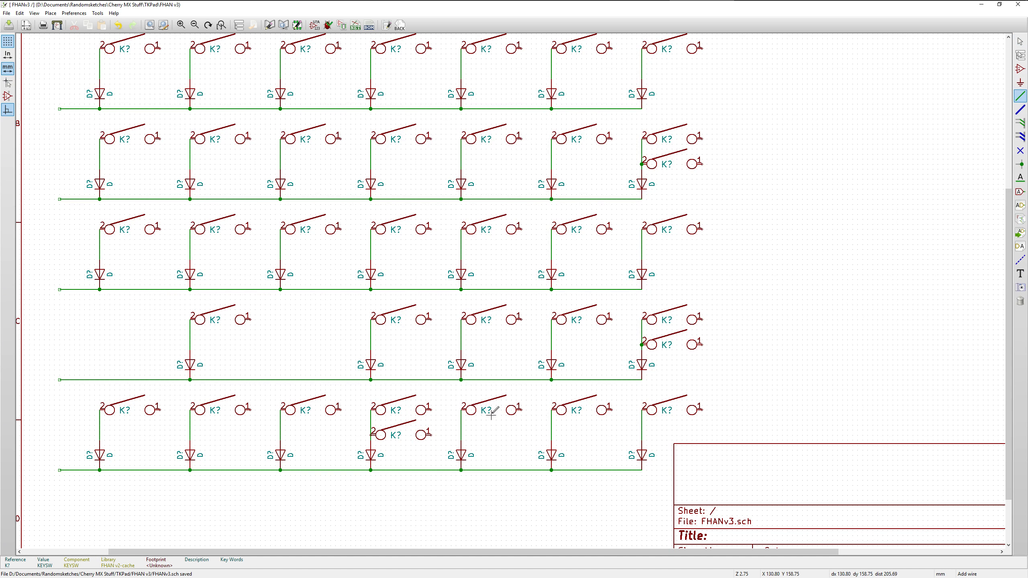
double_click(371, 434)
key(Escape)
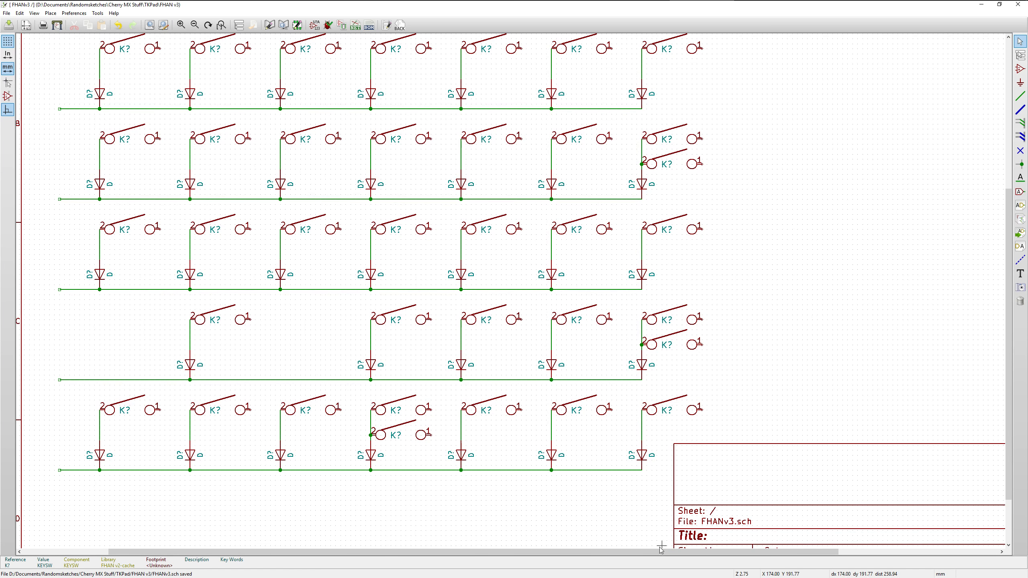
Draw a vertical wire joining pin 1 of all first-column switches, ending below row seven's horizontal wire
drag(658, 552, 640, 553)
drag(1008, 302, 1008, 231)
click(1019, 96)
click(183, 78)
click(183, 73)
click(183, 163)
click(183, 253)
click(183, 435)
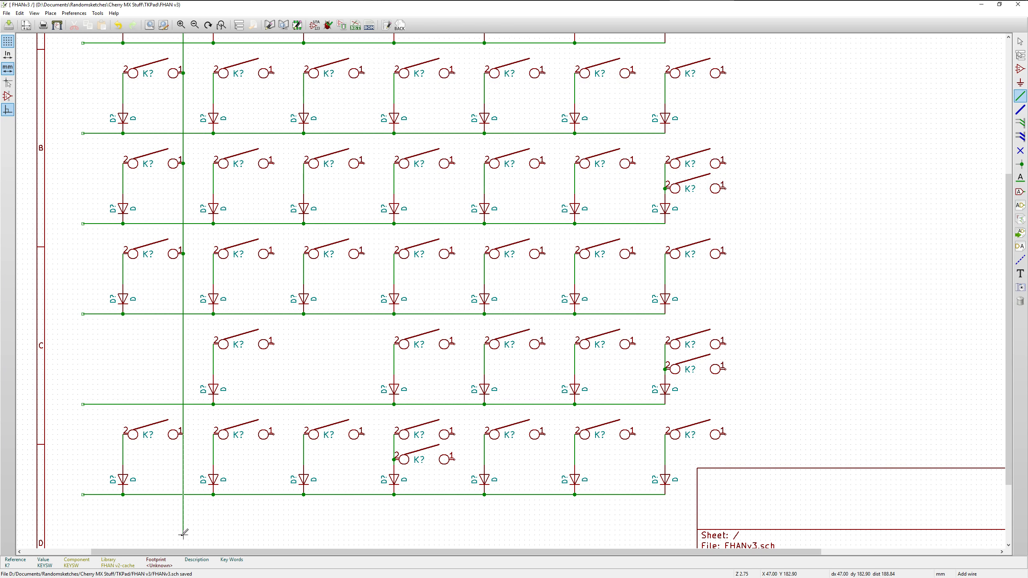
click(183, 534)
key(Escape)
click(455, 176)
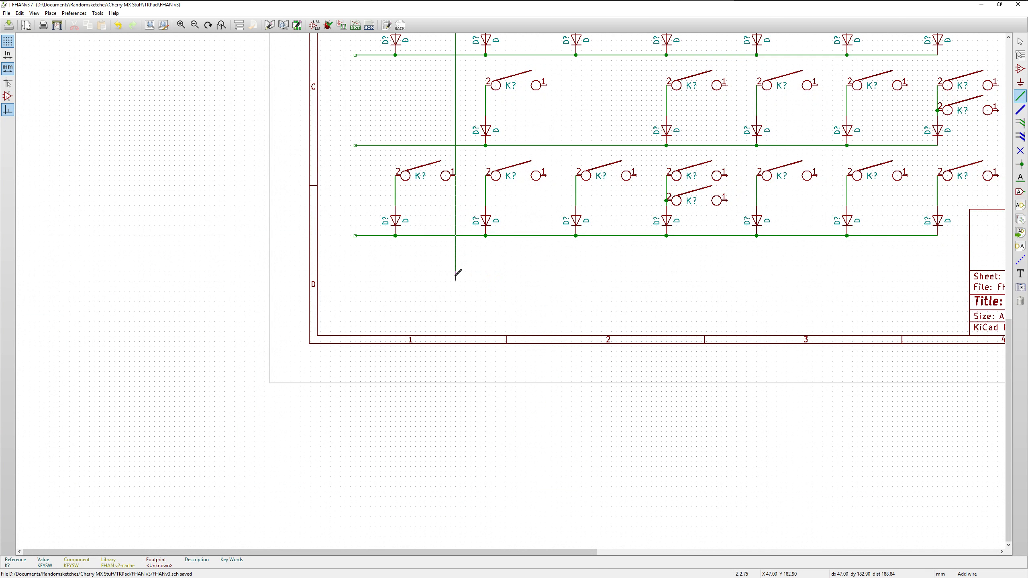
double_click(455, 276)
Draw the second column's vertical wire through pin 1 of its switches, from row one to below row seven, level with the first column wire
scroll(546, 85, up, 5)
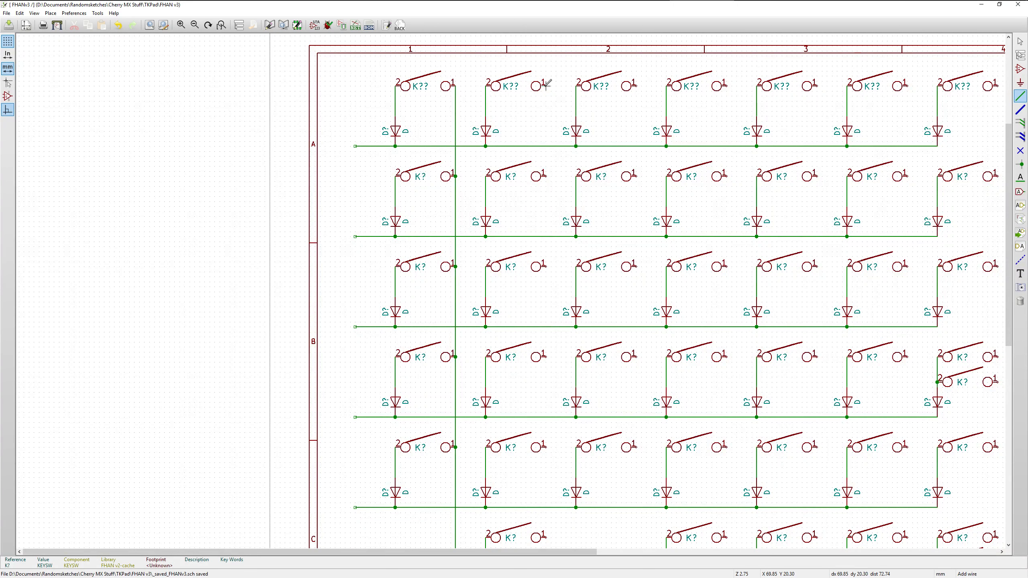
click(546, 86)
click(546, 266)
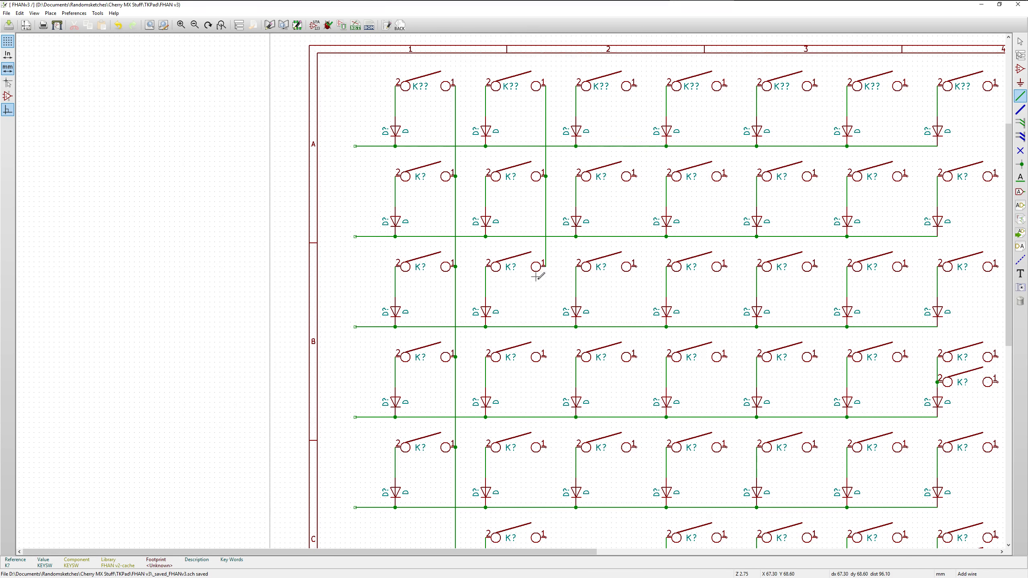
click(546, 356)
click(547, 266)
click(546, 357)
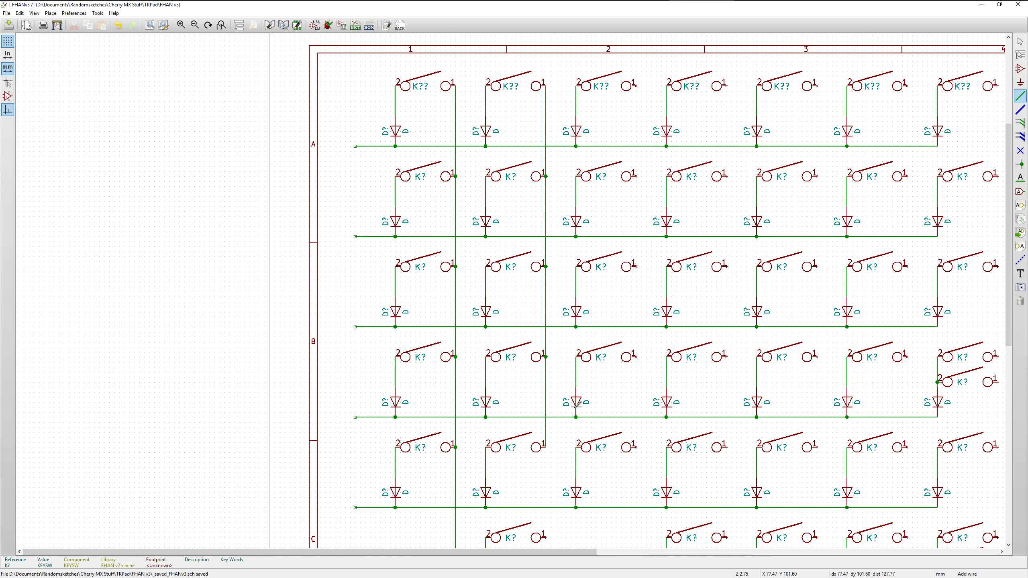
scroll(549, 443, down, 5)
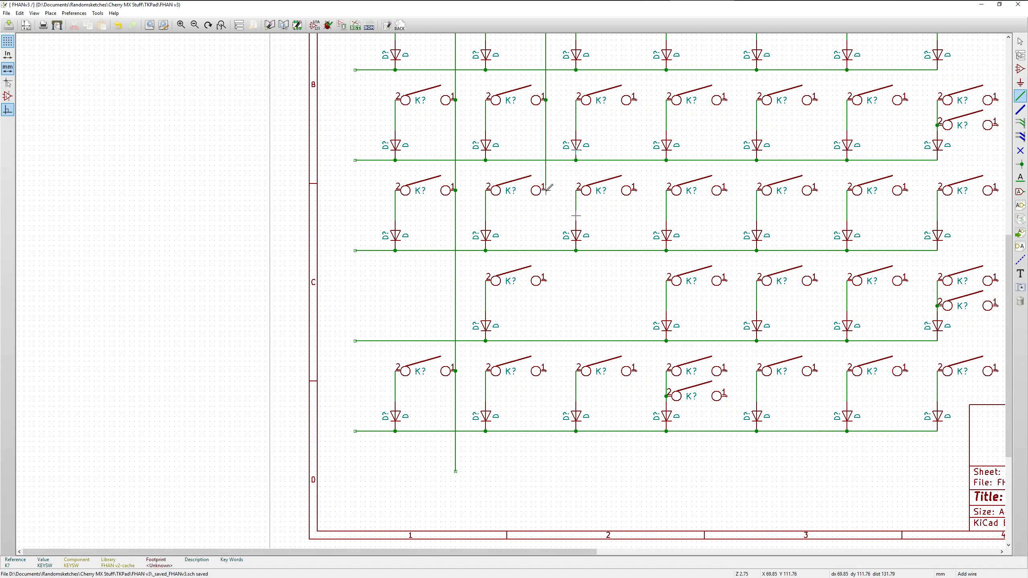
double_click(546, 471)
Draw the third column's vertical wire from below row seven up through pin 1 of its switches to row one
click(636, 471)
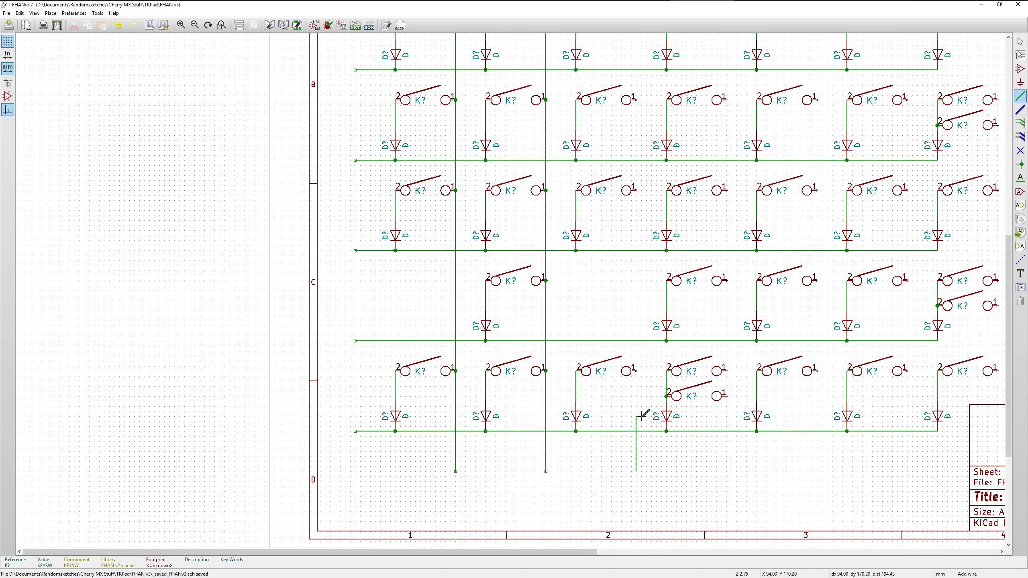
click(636, 371)
click(636, 191)
click(636, 190)
click(635, 100)
click(636, 100)
shift+scroll(636, 100, up, 6)
click(636, 395)
click(636, 395)
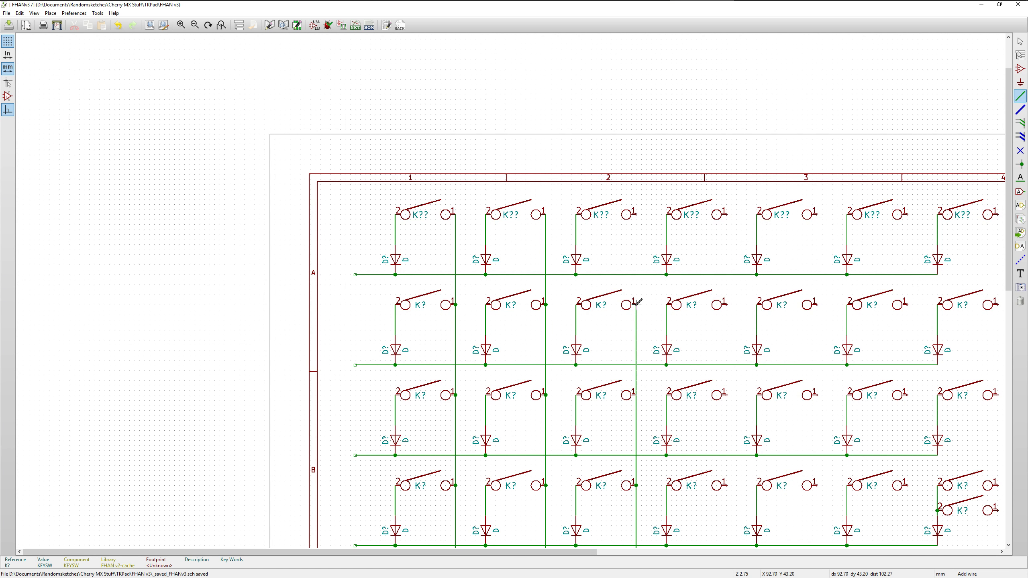
double_click(636, 304)
click(635, 214)
double_click(636, 305)
Draw the fourth column's vertical wire through pin 1 of its switches, including row seven's added switch, ending level with the other column wires
click(726, 214)
click(726, 304)
click(727, 305)
click(726, 395)
click(726, 395)
click(726, 485)
shift+scroll(748, 335, down, 4)
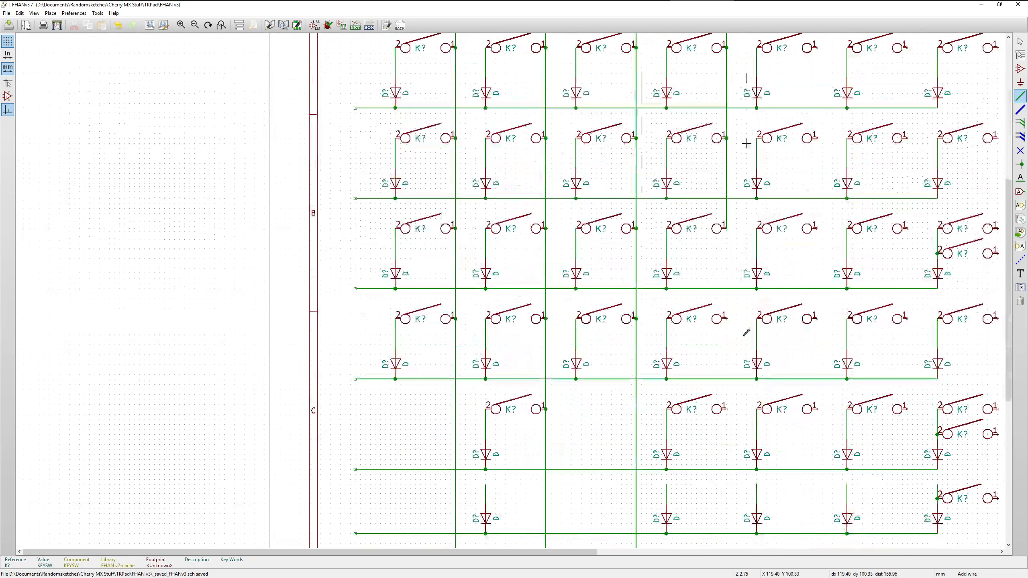
click(726, 229)
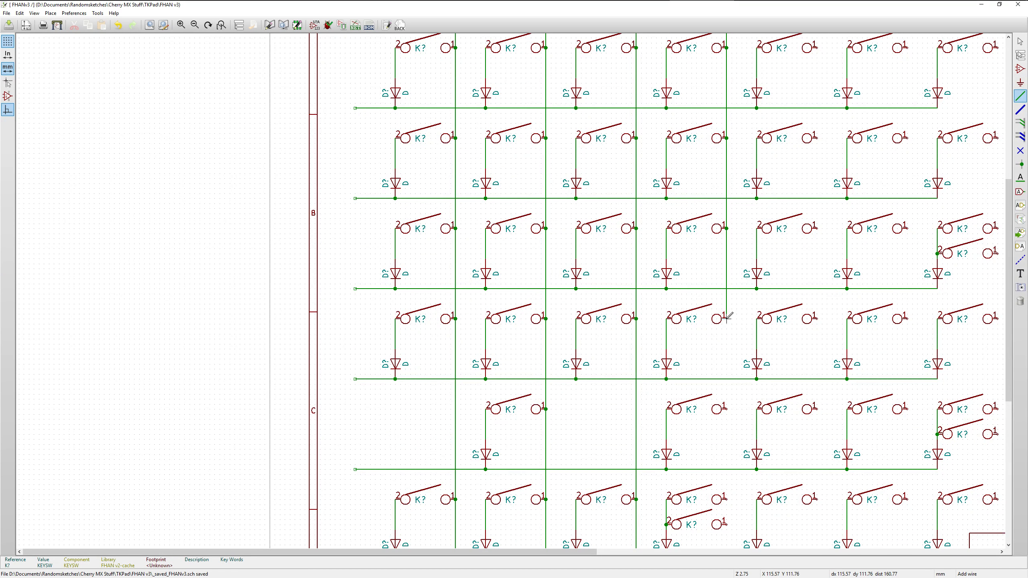
click(726, 319)
click(726, 408)
scroll(729, 356, down, 4)
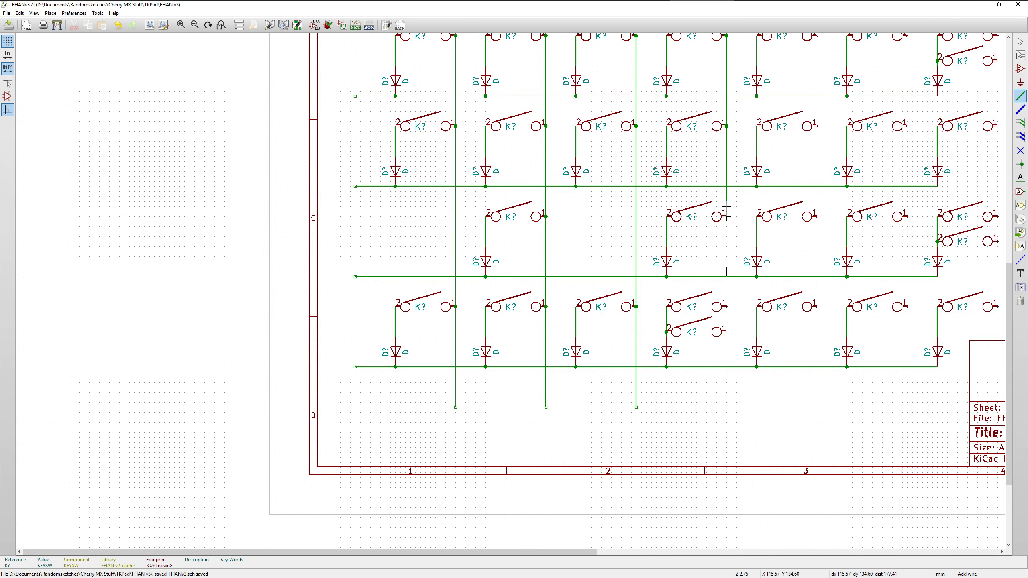
click(726, 331)
double_click(727, 406)
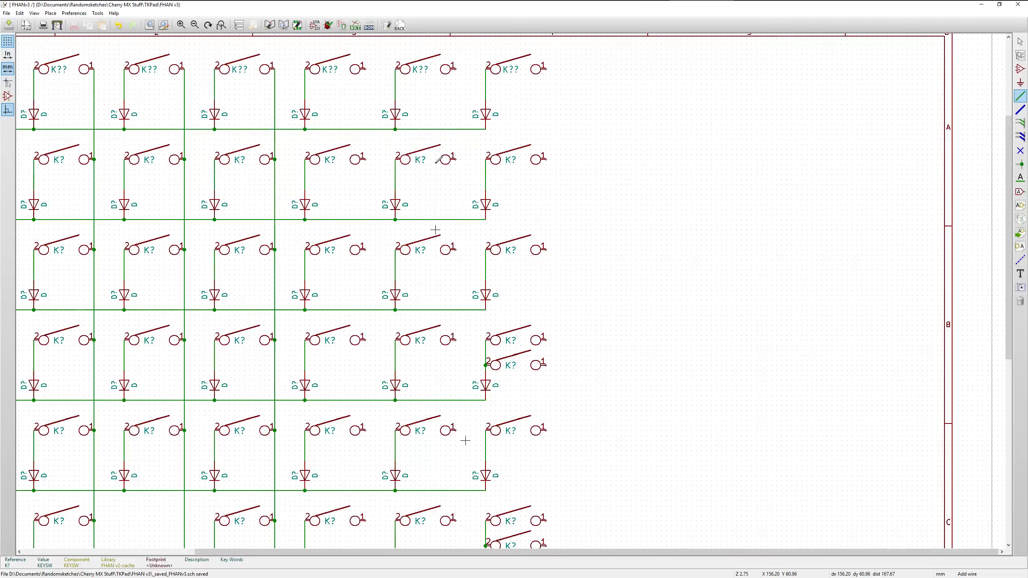
Draw the fifth column's vertical wire joining pin 1 of its switches, from row one to below row seven
scroll(366, 133, up, 2)
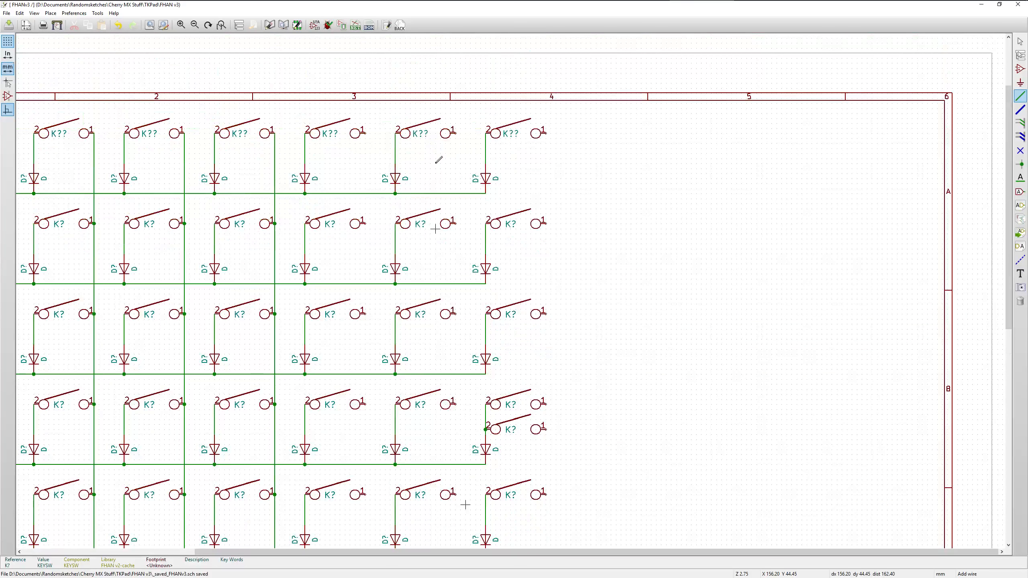
click(365, 133)
click(364, 224)
click(365, 223)
click(365, 314)
click(365, 314)
click(365, 403)
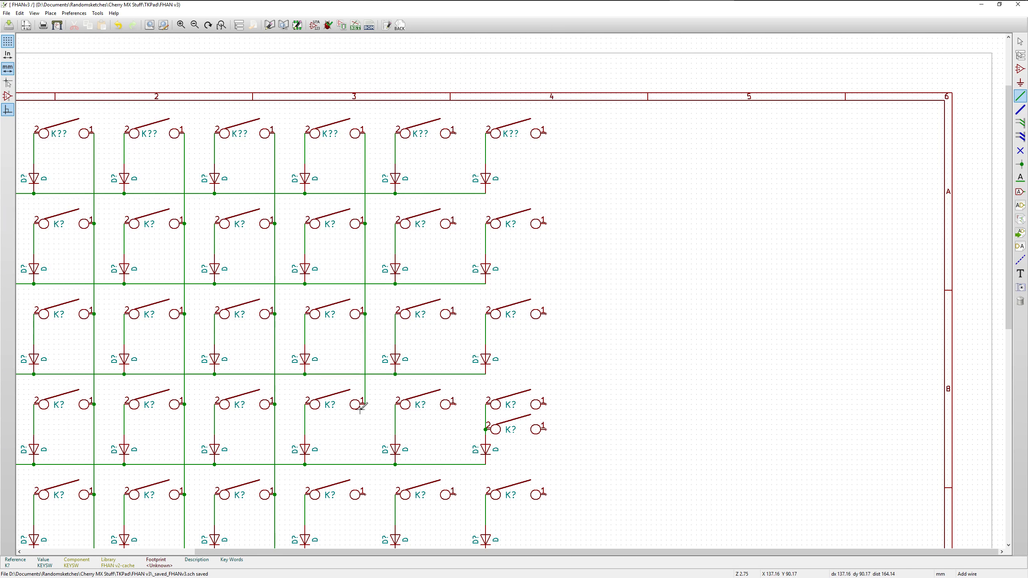
click(365, 494)
shift+scroll(365, 494, down, 4)
click(365, 238)
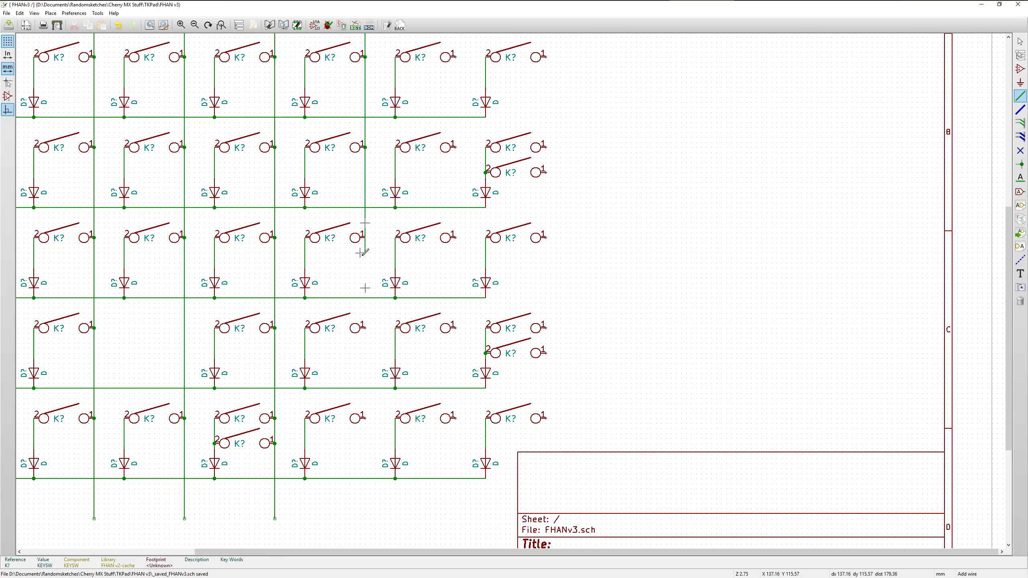
click(365, 328)
click(365, 418)
click(365, 329)
double_click(365, 518)
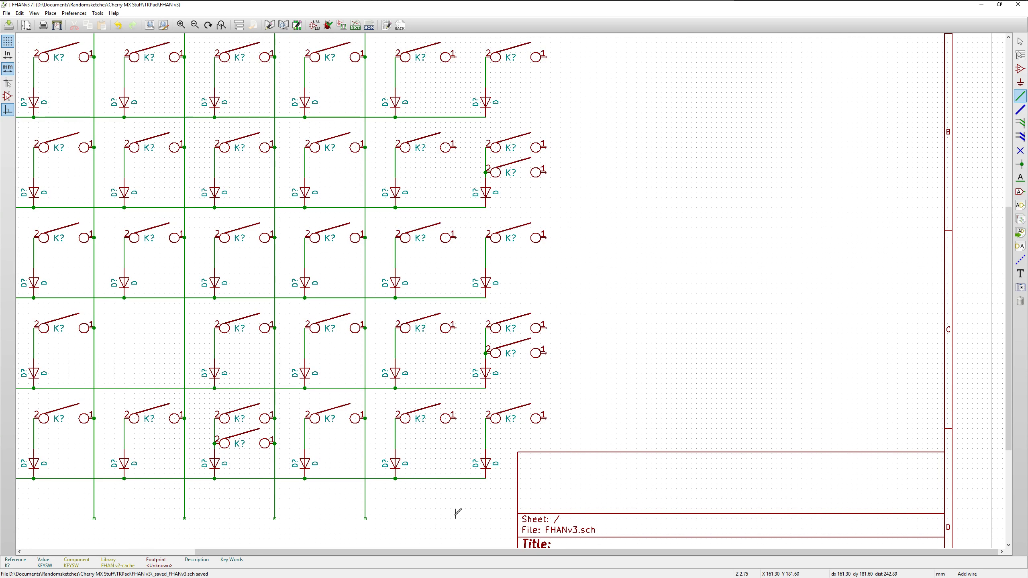
Draw the sixth column's vertical wire from below row seven up through pin 1 of its switches to row one
click(455, 518)
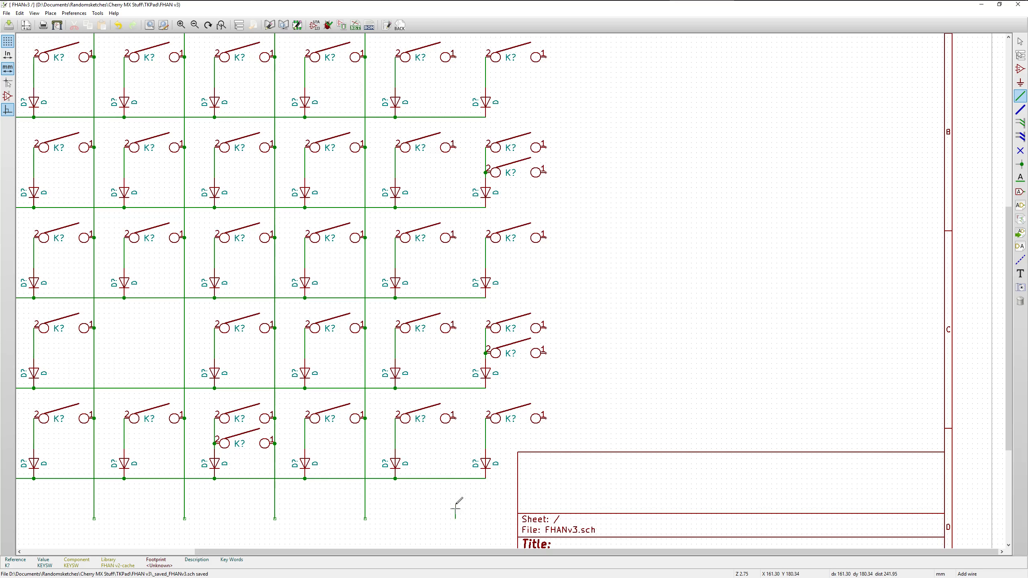
double_click(455, 418)
click(456, 418)
click(455, 327)
click(456, 328)
click(455, 238)
click(456, 238)
click(456, 147)
shift+scroll(455, 147, up, 8)
click(455, 69)
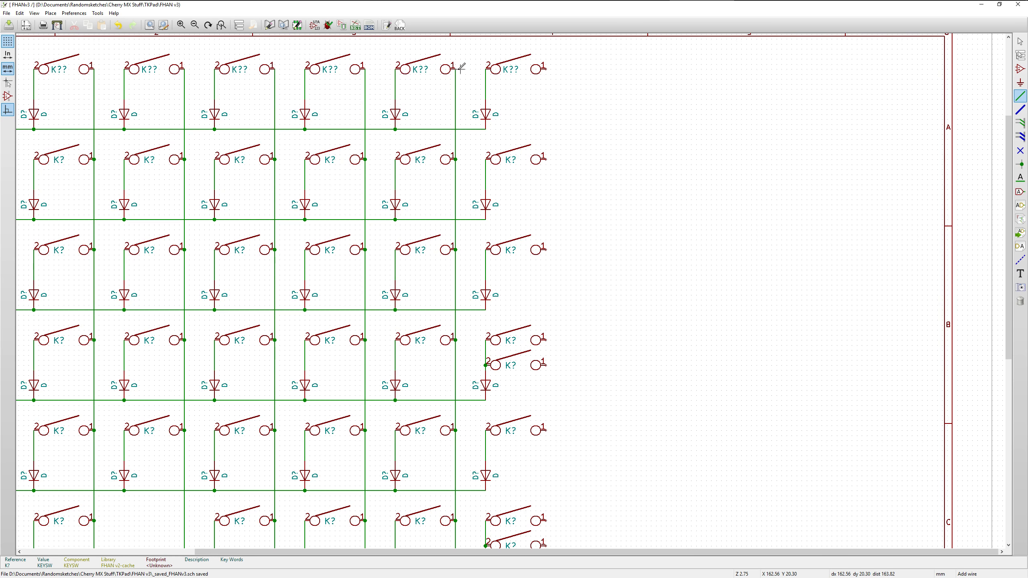
Wire pin 1 of all last-column switches together vertically, including the added switches in rows four and six, ending just beneath row seven's switch
click(546, 69)
click(546, 159)
click(546, 249)
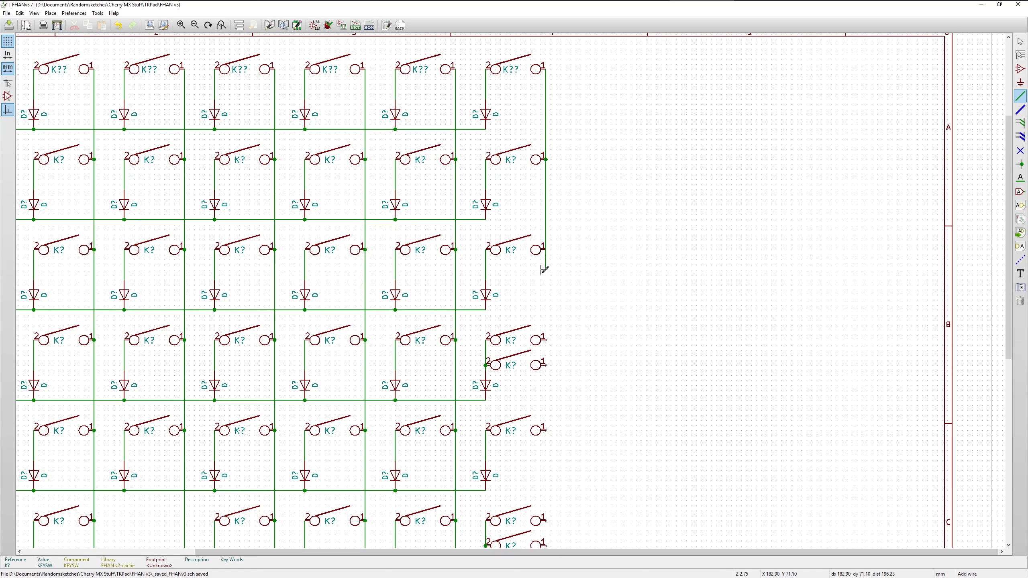
double_click(545, 340)
click(546, 365)
click(546, 340)
click(546, 365)
click(546, 430)
click(546, 431)
click(546, 521)
shift+scroll(610, 417, down, 5)
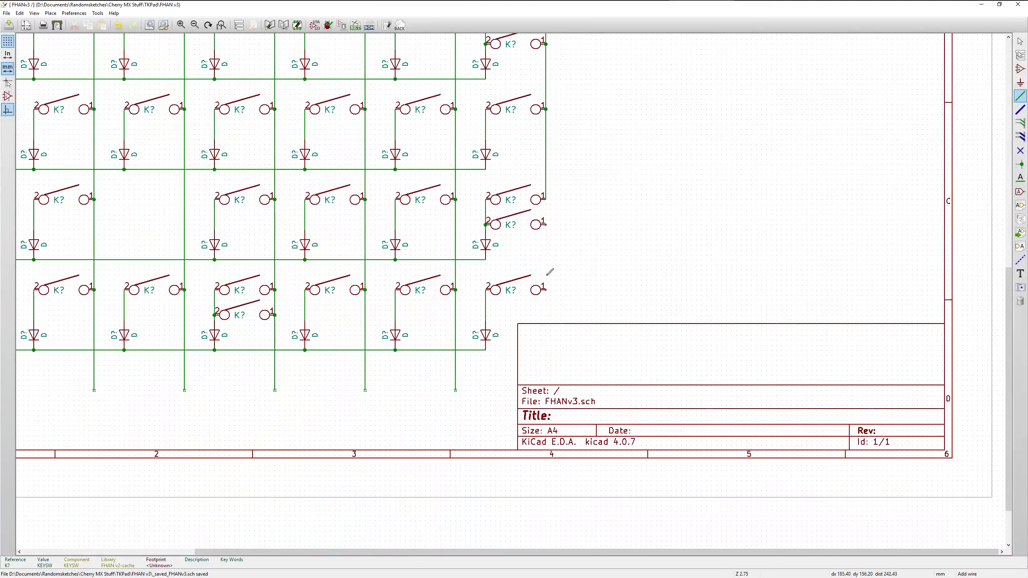
click(546, 199)
click(546, 224)
click(545, 315)
click(546, 290)
key(Escape)
Place a local net label Row0 at the left end of the first row's horizontal wire
scroll(605, 265, down, 2)
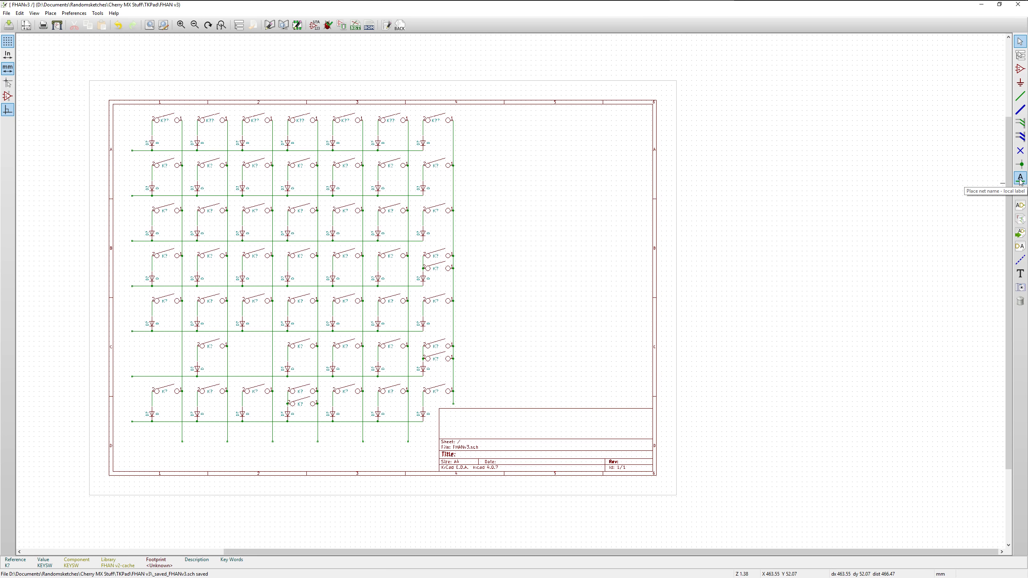
click(1020, 178)
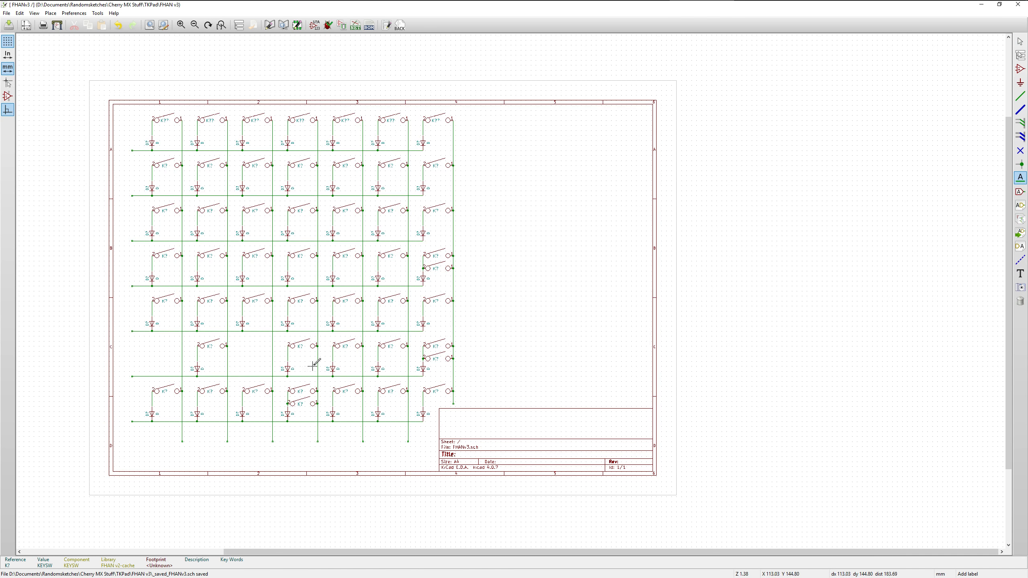
click(132, 151)
text(Row0)
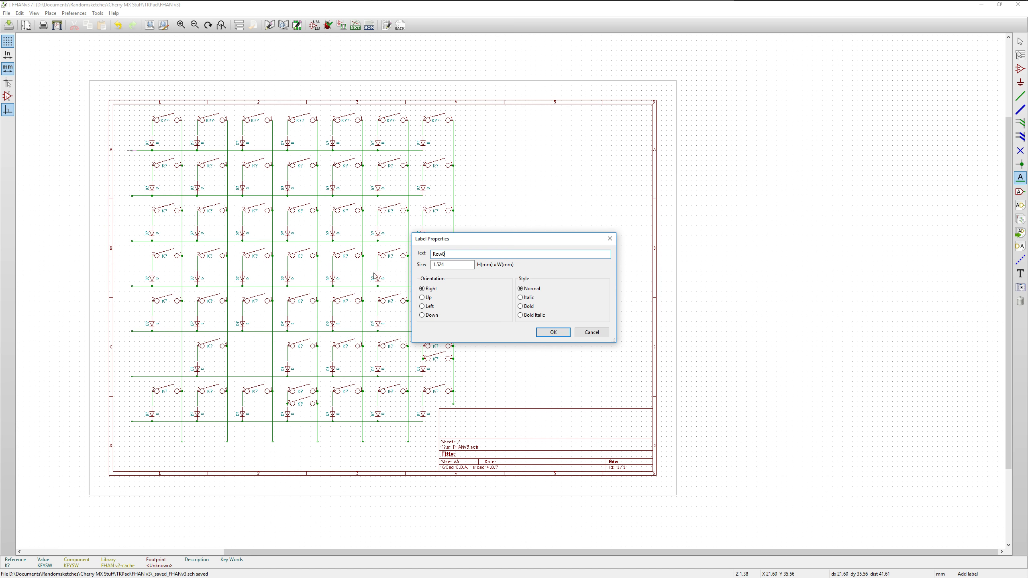
click(552, 332)
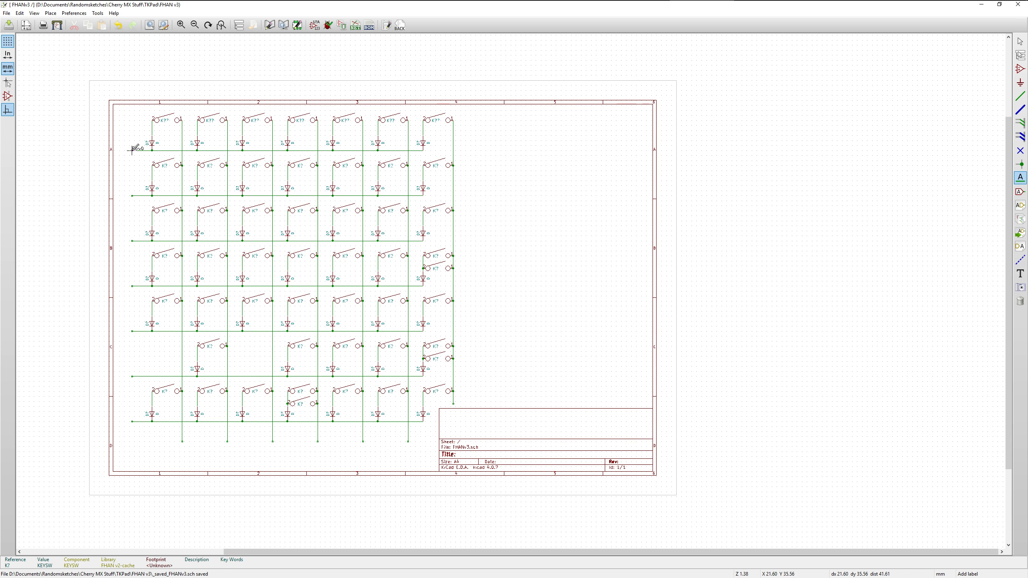
Set the Row0 label's orientation to Left
right_click(133, 149)
click(173, 227)
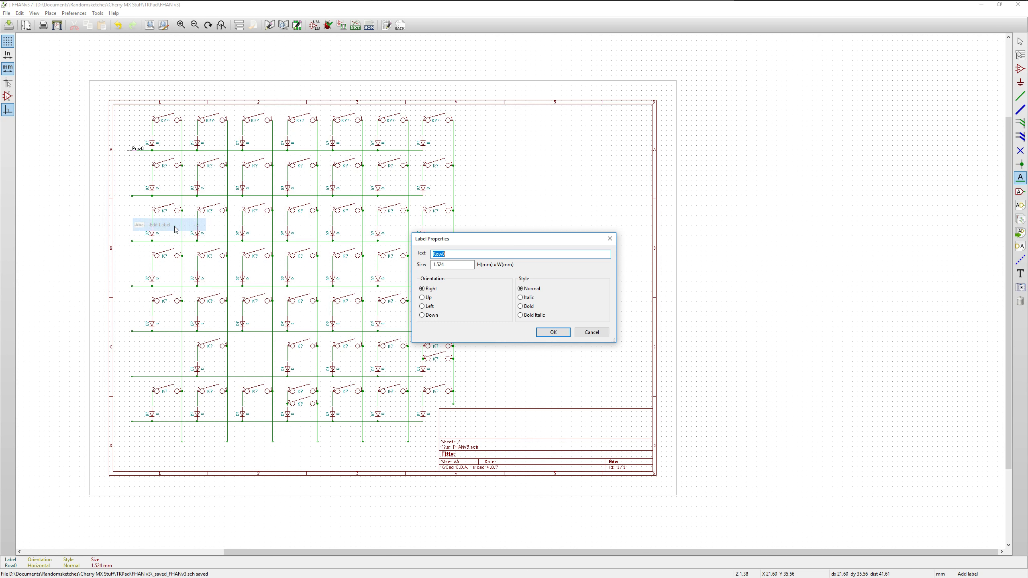
click(422, 306)
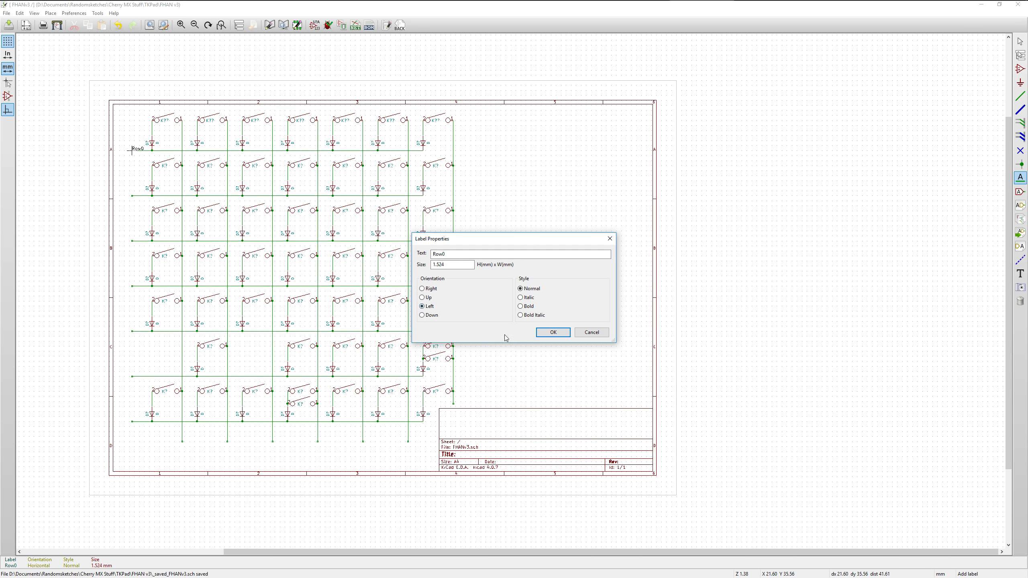
click(551, 333)
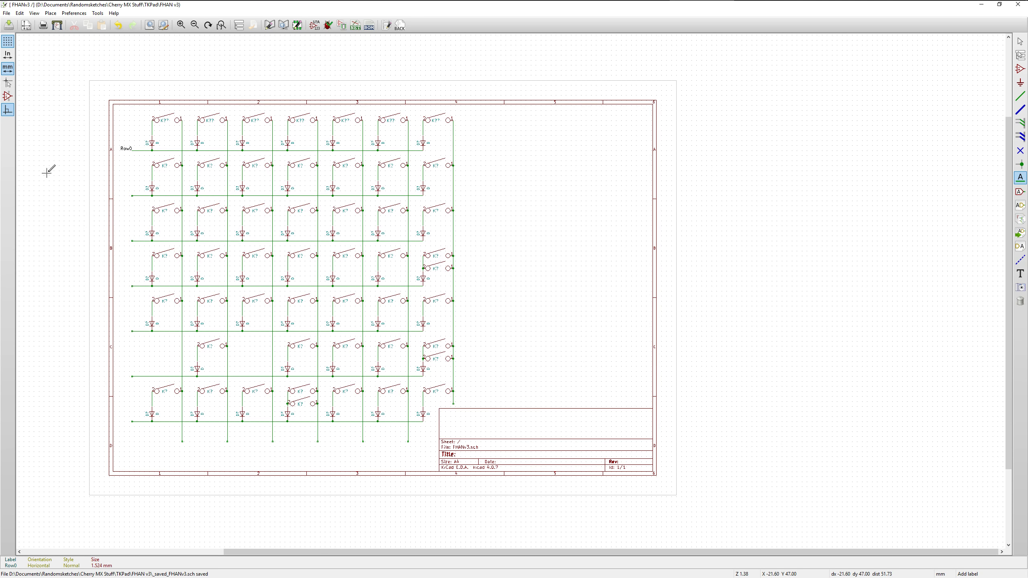
Place a local net label Row1 at the left end of the second row's horizontal wire
scroll(50, 171, up, 3)
scroll(66, 249, up, 1)
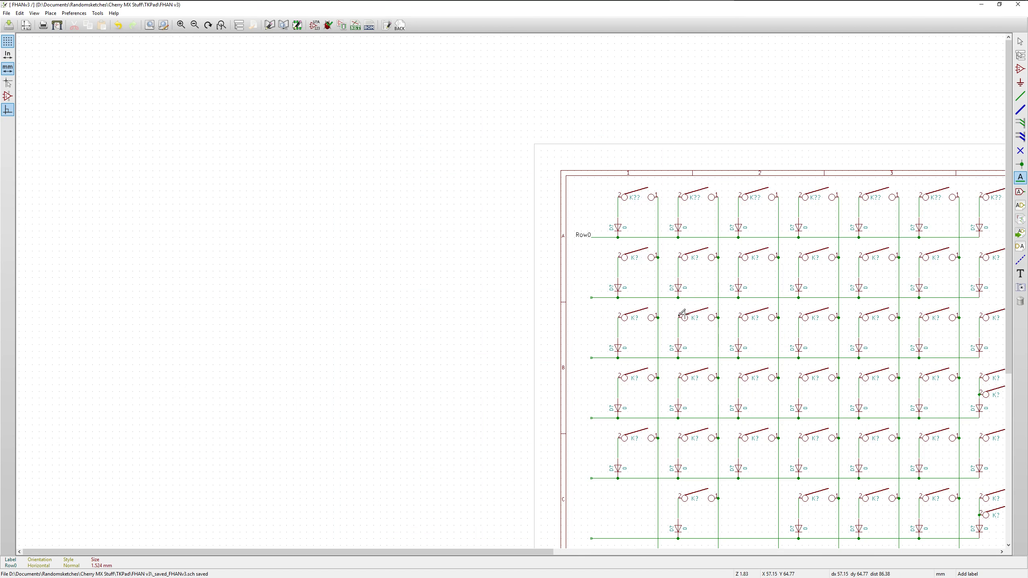
scroll(494, 291, up, 1)
click(380, 266)
click(429, 306)
click(451, 254)
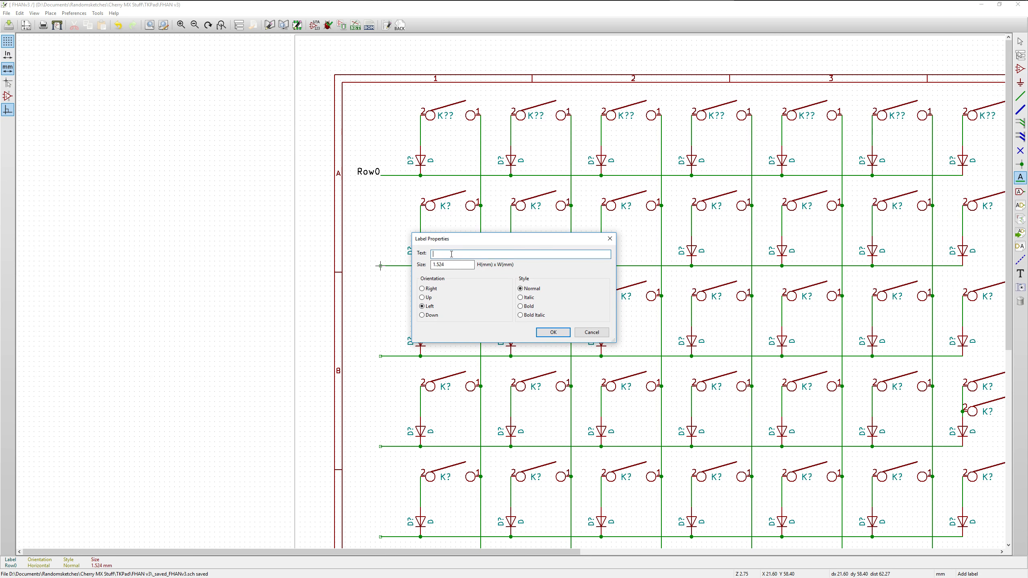
text(Row1)
click(552, 332)
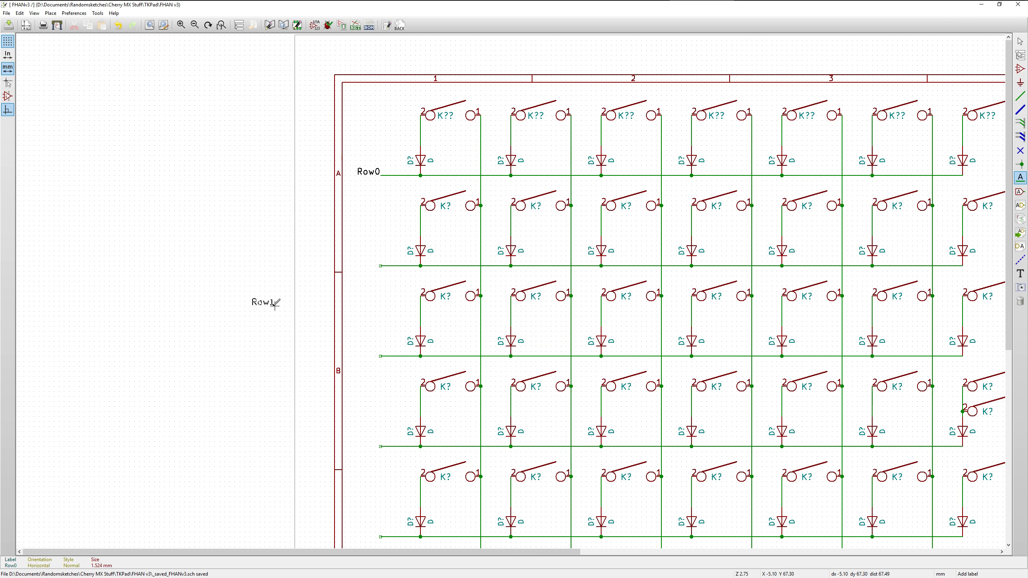
click(380, 266)
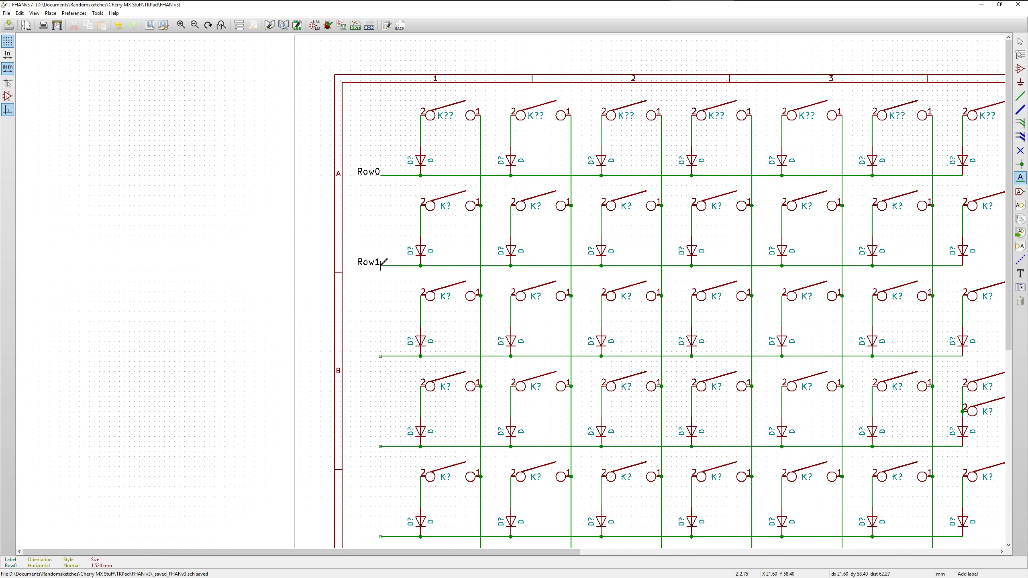
Place local net labels Row2 and Row3 at the left ends of the third and fourth rows' horizontal wires
click(380, 356)
text(Row3)
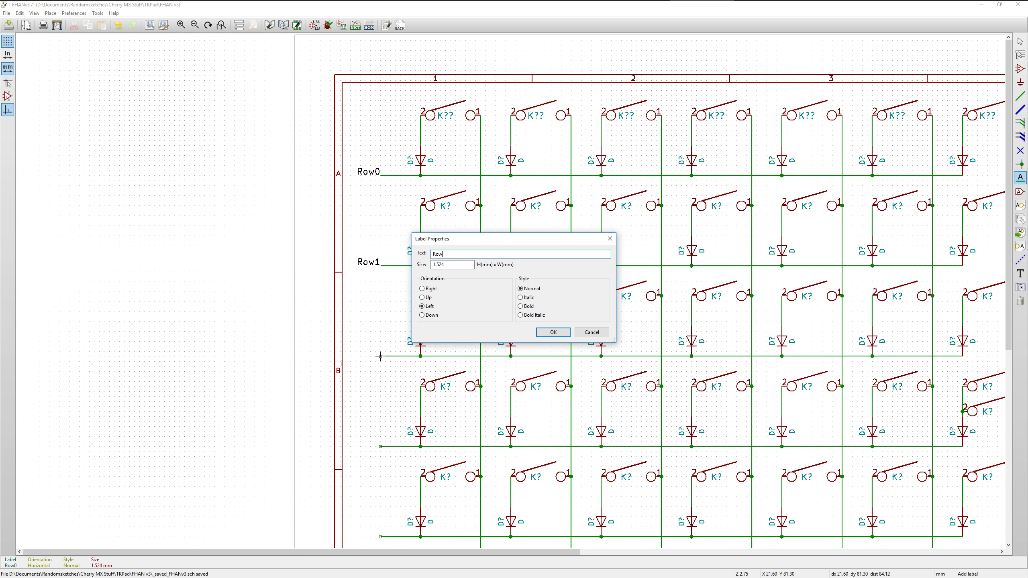
key(BackSpace)
text(2)
key(Return)
click(380, 356)
click(380, 446)
text(Row3)
click(380, 446)
Place a local net label Row4 at the left end of the fifth row's horizontal wire
shift+scroll(380, 447, down, 4)
click(380, 280)
text(Row)
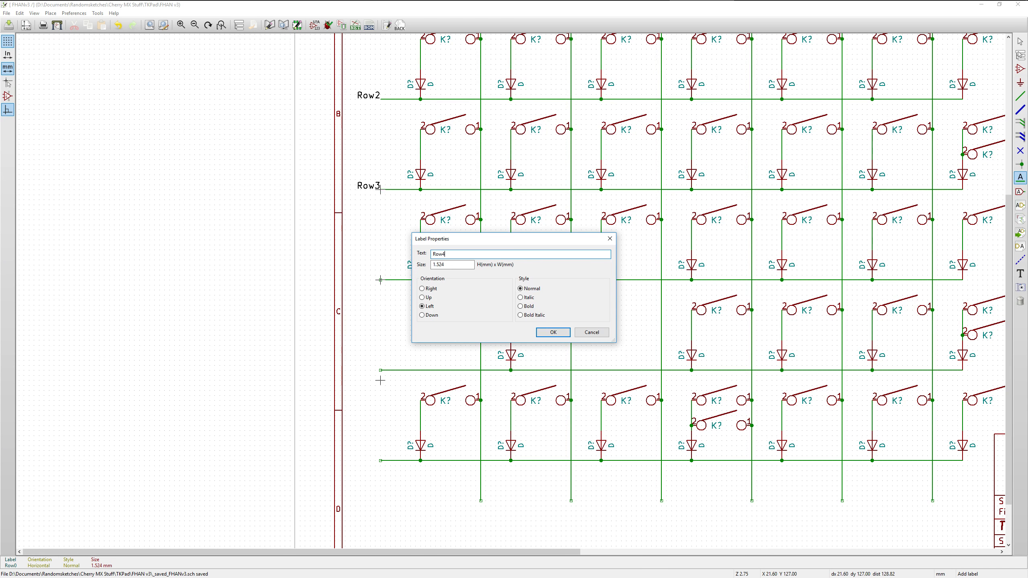
text(4)
click(553, 332)
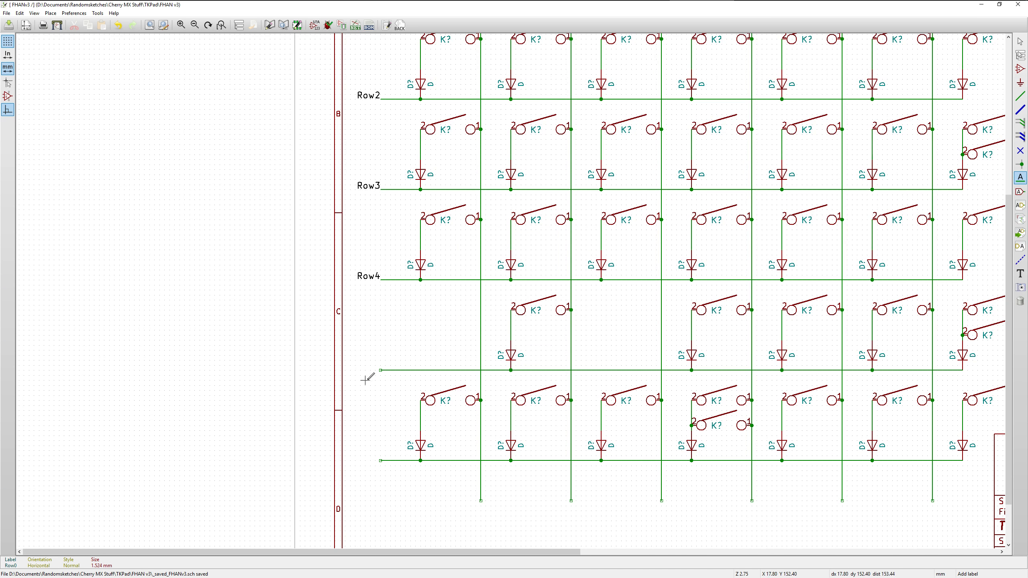
Place a local net label Row5 at the left end of the sixth row's horizontal wire
click(380, 370)
text(ROw5)
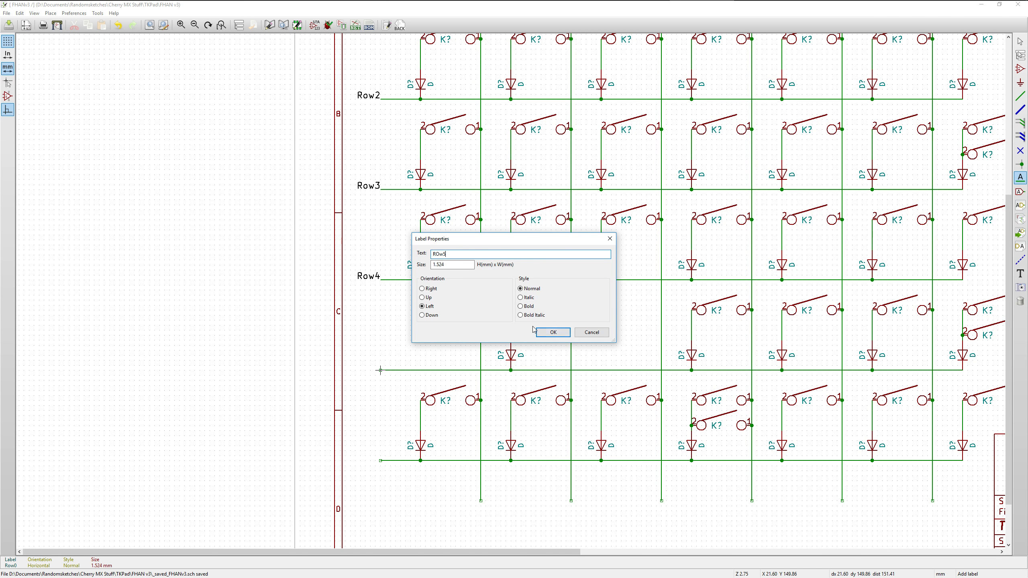
key(BackSpace)
key(BackSpace)
text(ow)
click(552, 332)
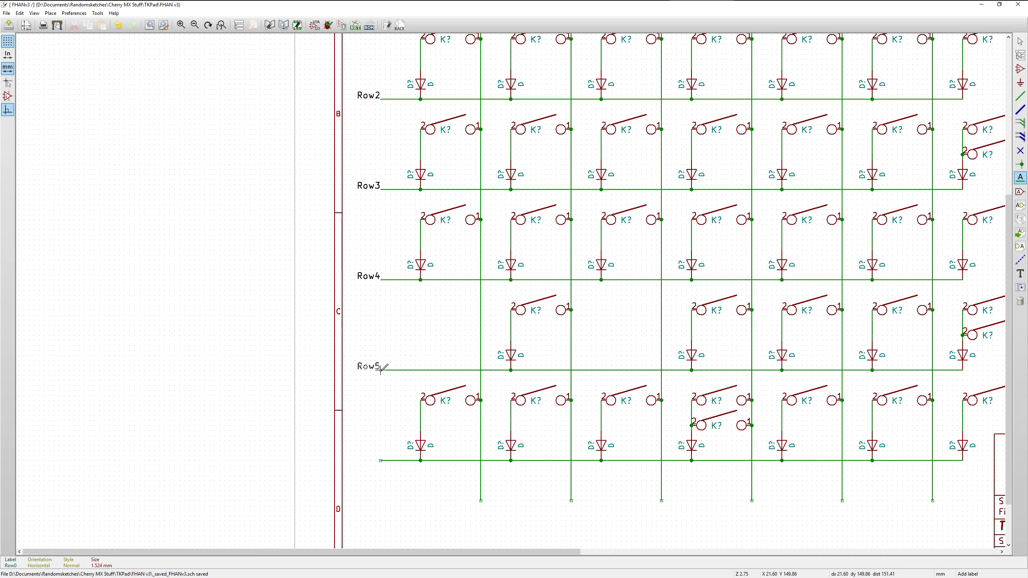
Place a local net label Row6 at the left end of the seventh row's horizontal wire
click(381, 461)
text(ROw)
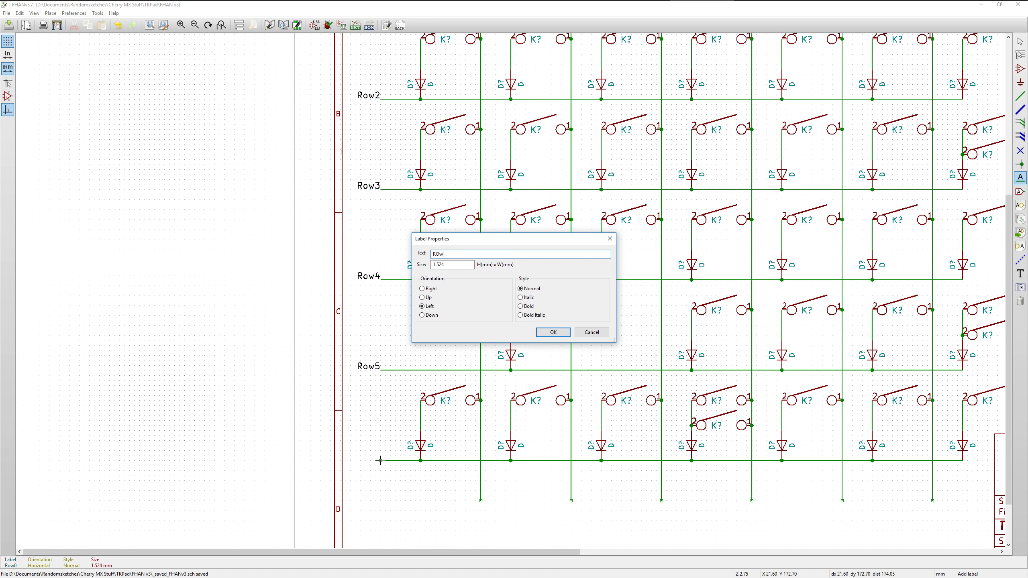
text(6)
key(BackSpace)
key(BackSpace)
key(BackSpace)
text(ow6)
key(Return)
Place local net labels Col0 and Col1 at the lower ends of the first and second columns' vertical wires
click(481, 501)
text(Col)
click(554, 332)
click(571, 501)
text(Col1)
click(553, 333)
Place local net labels Col2 and Col3 at the lower ends of the third and fourth columns' vertical wires
click(661, 501)
text(Col2)
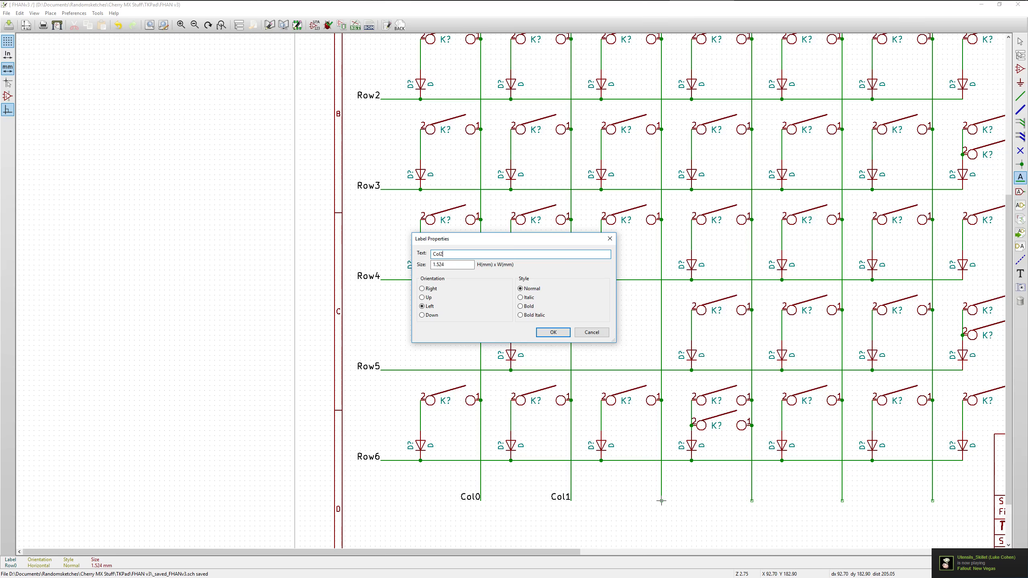
click(555, 333)
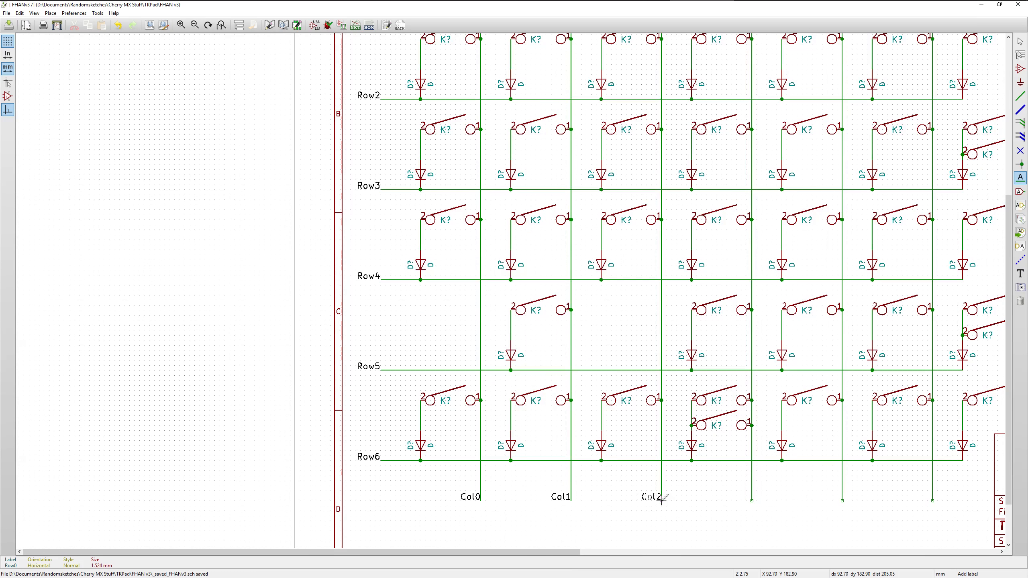
click(751, 501)
text(Col4)
click(553, 332)
Place local net labels Col4 and Col5 at the lower ends of the fifth and sixth columns' vertical wires
click(842, 501)
text(Cole43)
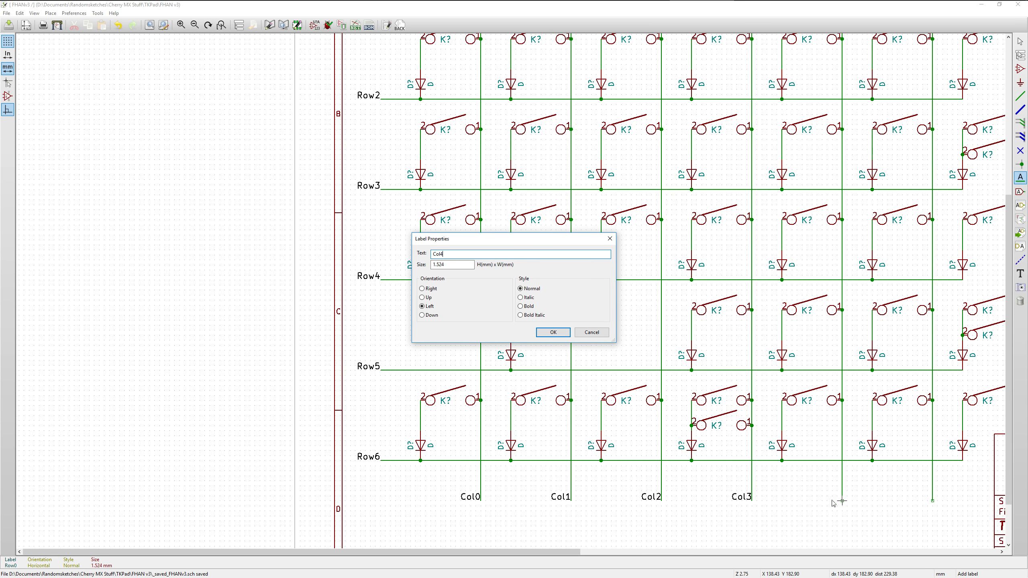
key(Return)
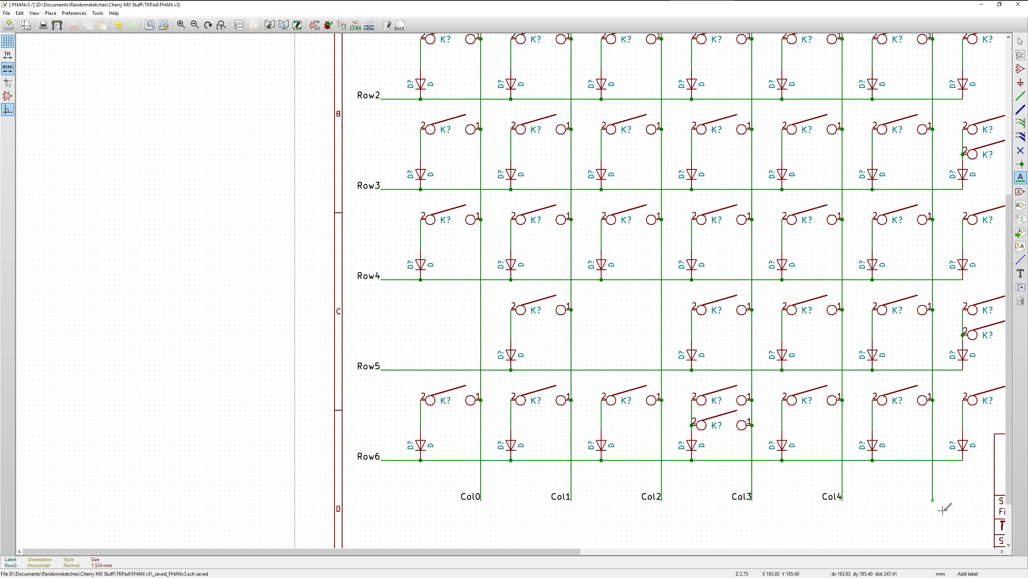
click(932, 501)
text(Col)
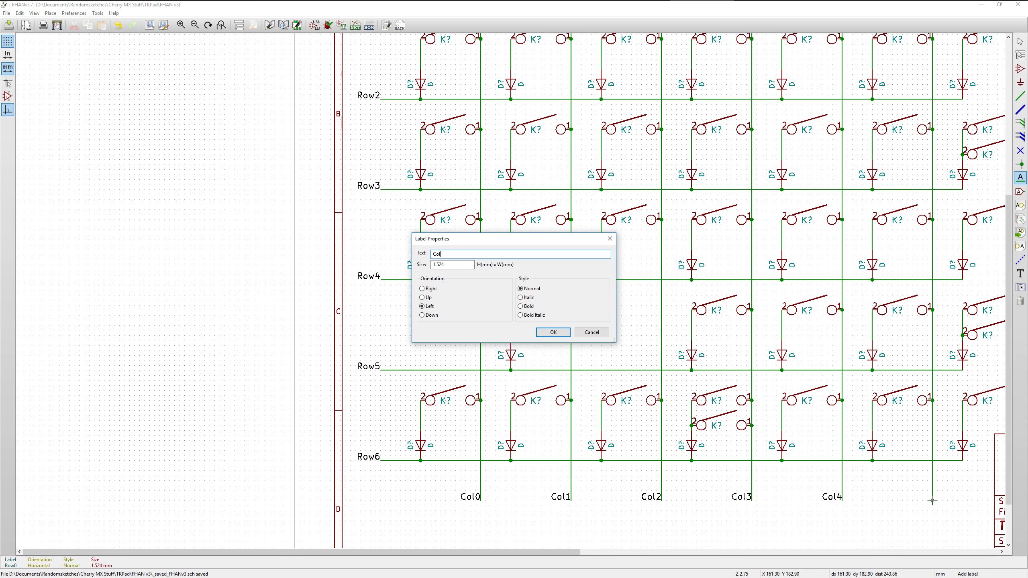
text(5)
key(Return)
click(932, 501)
Place a local net label Col6 with Right orientation at the lower end of the last column's vertical wire
ctrl+scroll(932, 501, down, 2)
click(786, 425)
text(Col6)
click(421, 289)
click(553, 332)
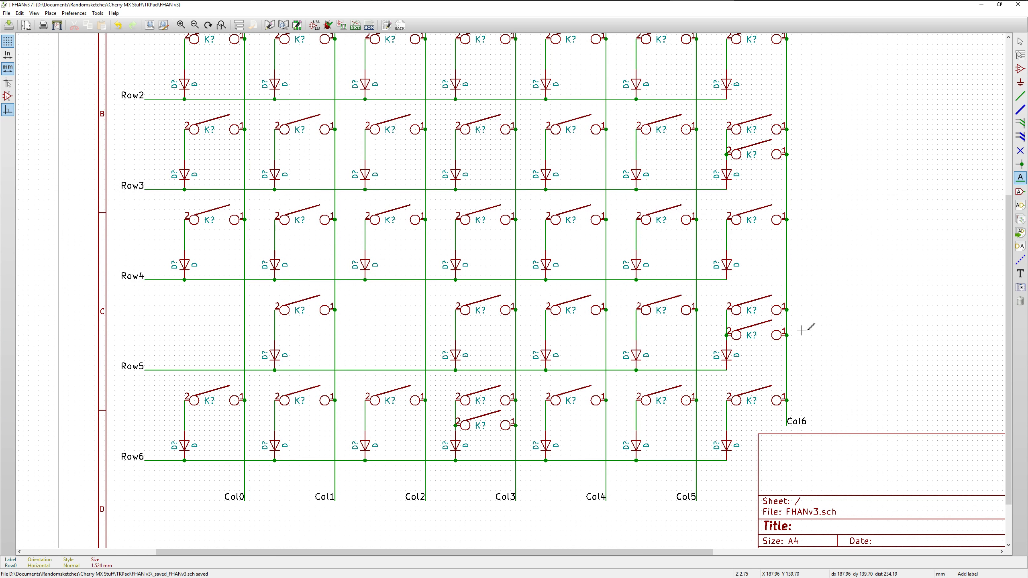
Set the reference of the first switch in the Row0 row to K1 and leave label placement
drag(1010, 309, 1007, 154)
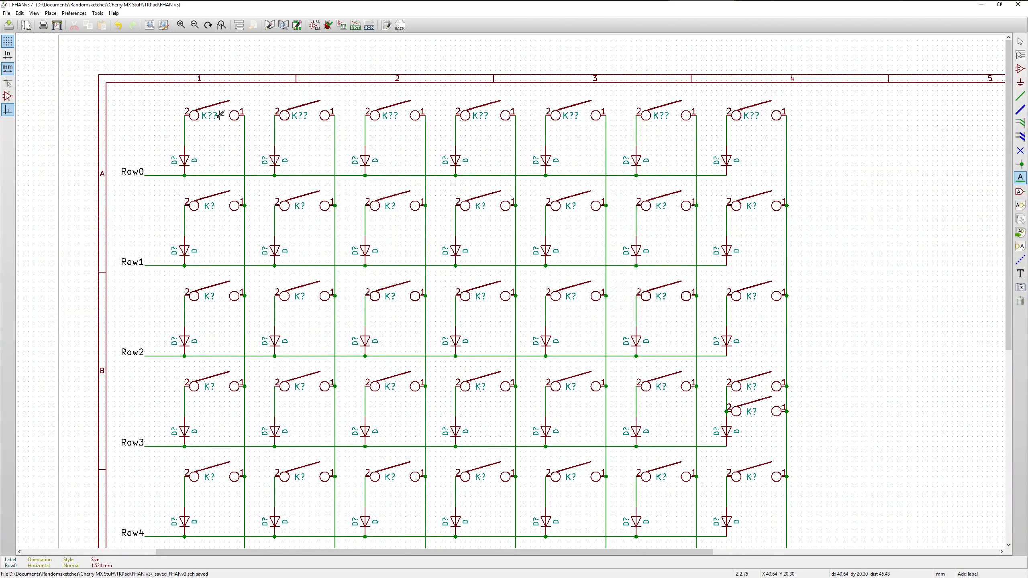
right_click(205, 117)
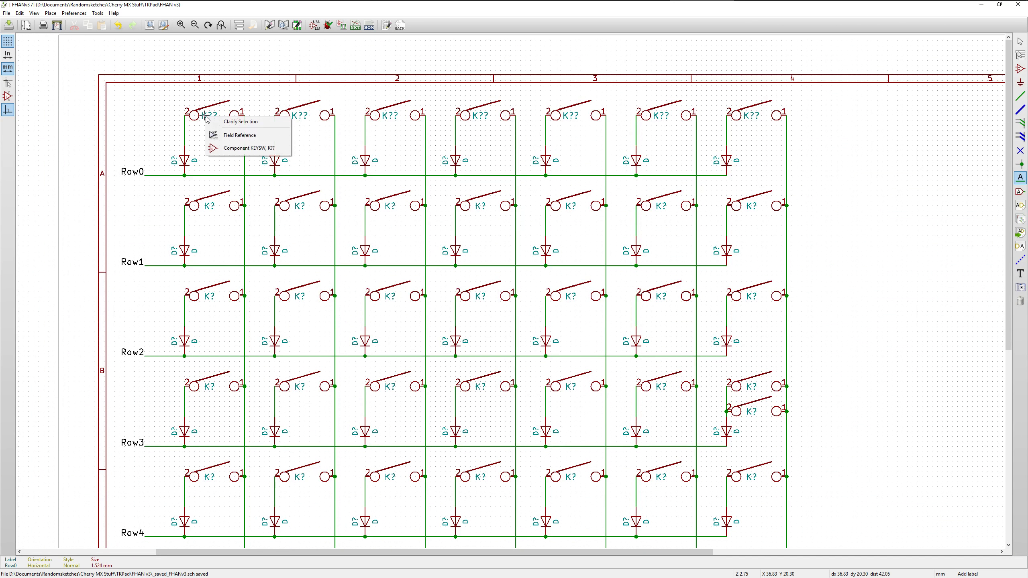
click(240, 136)
text(K1)
key(Return)
scroll(240, 180, up, 1)
scroll(490, 271, up, 1)
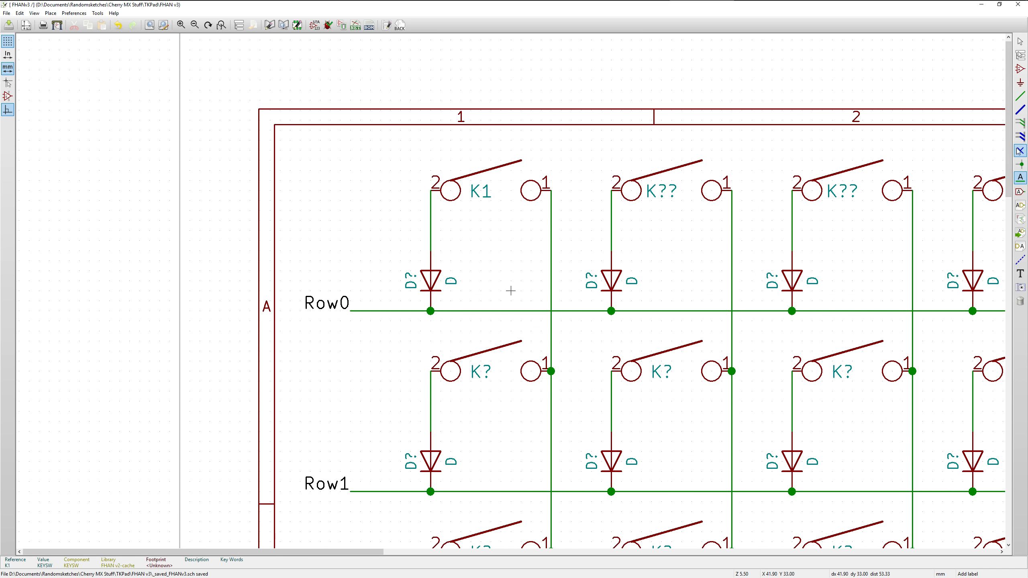
click(1019, 41)
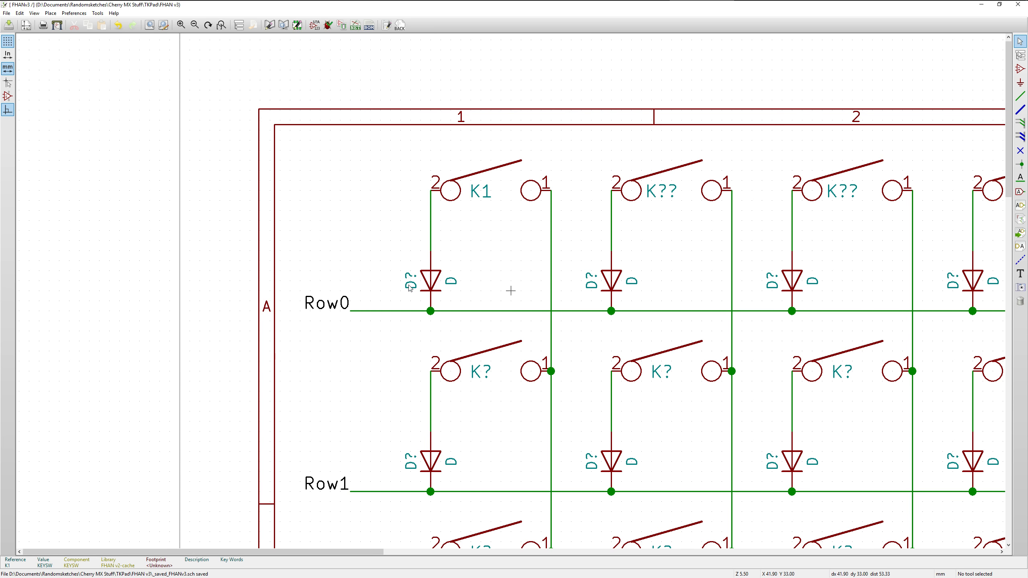
scroll(410, 278, down, 2)
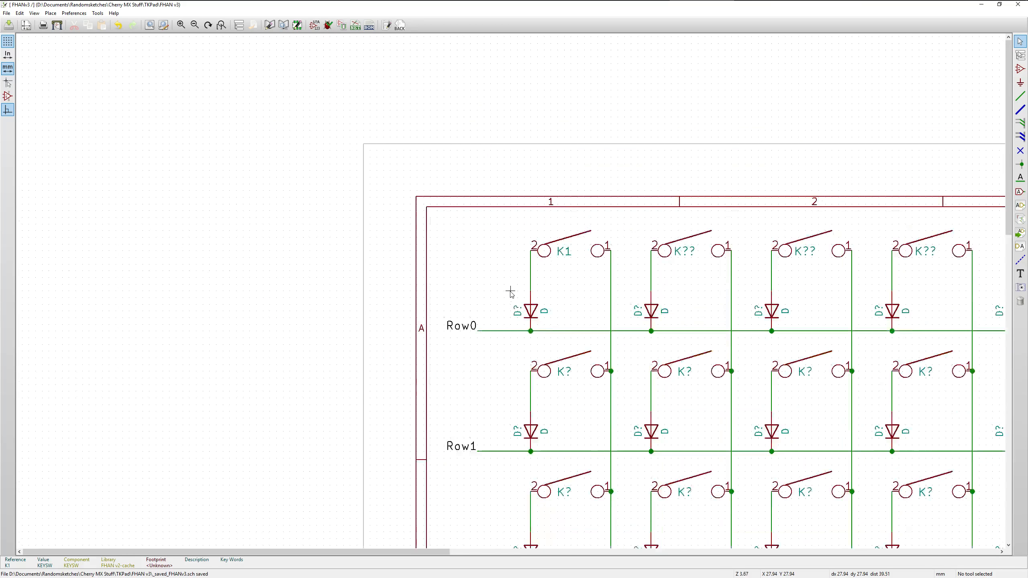
scroll(511, 293, up, 2)
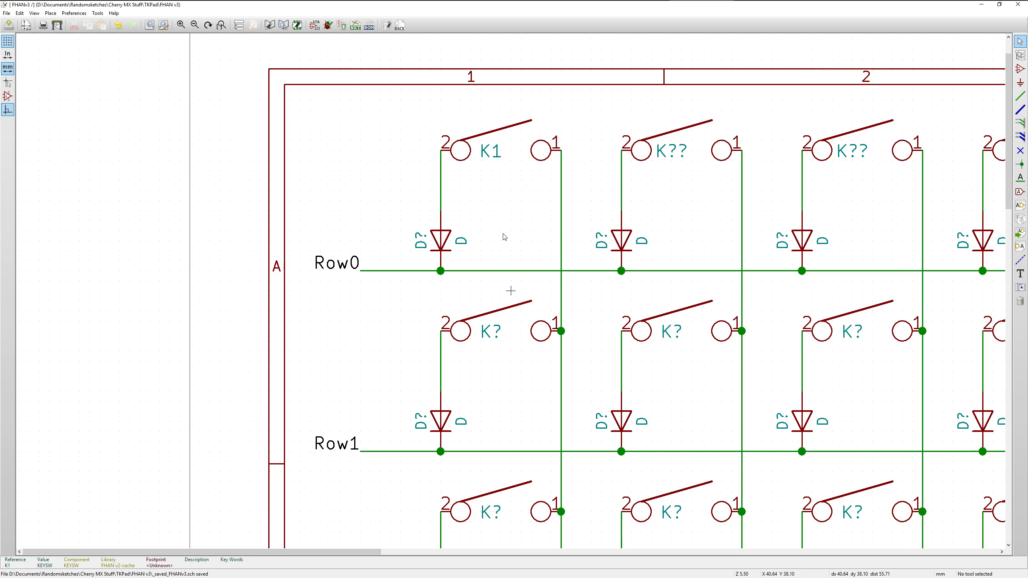
scroll(505, 237, down, 1)
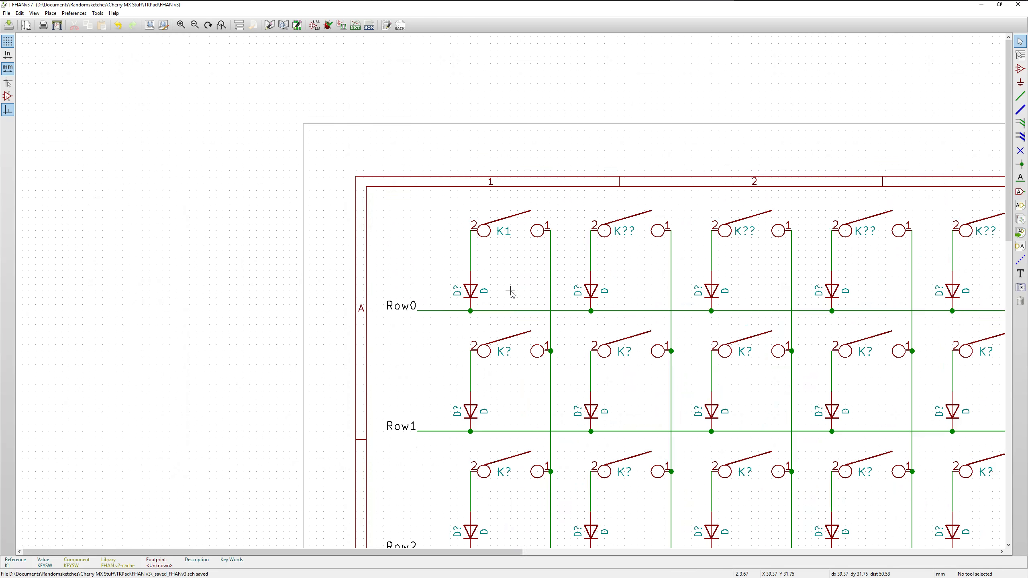
scroll(513, 292, down, 2)
scroll(516, 293, up, 4)
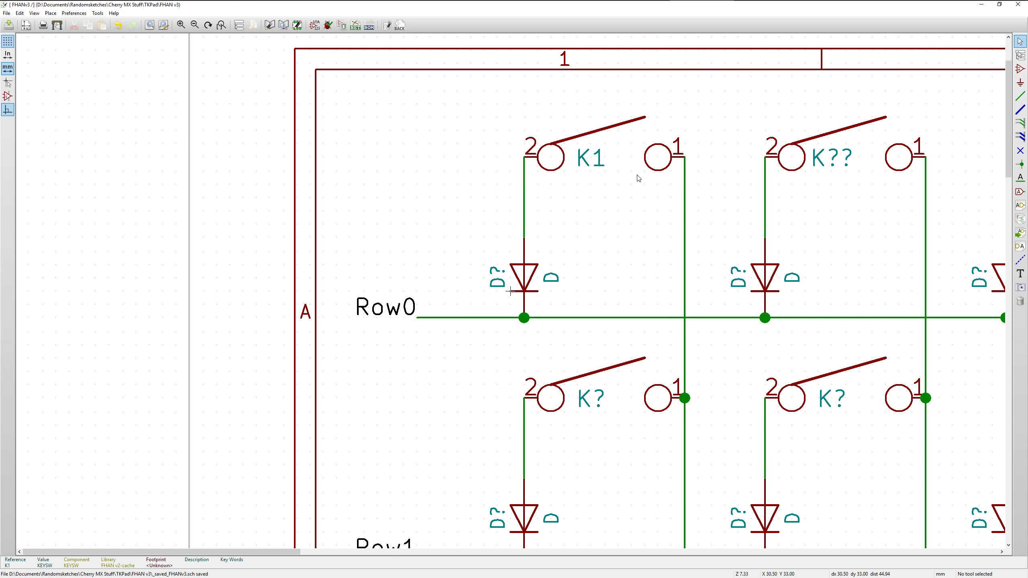
Save the schematic, close its editor, and reopen FHANv3.sch from the project manager
key(ctrl+s)
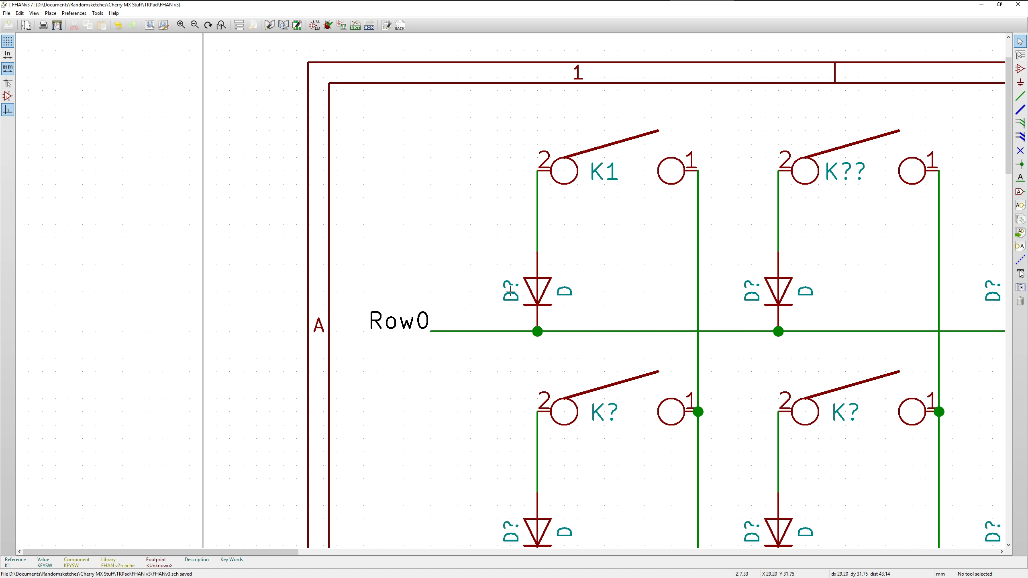
scroll(549, 241, down, 1)
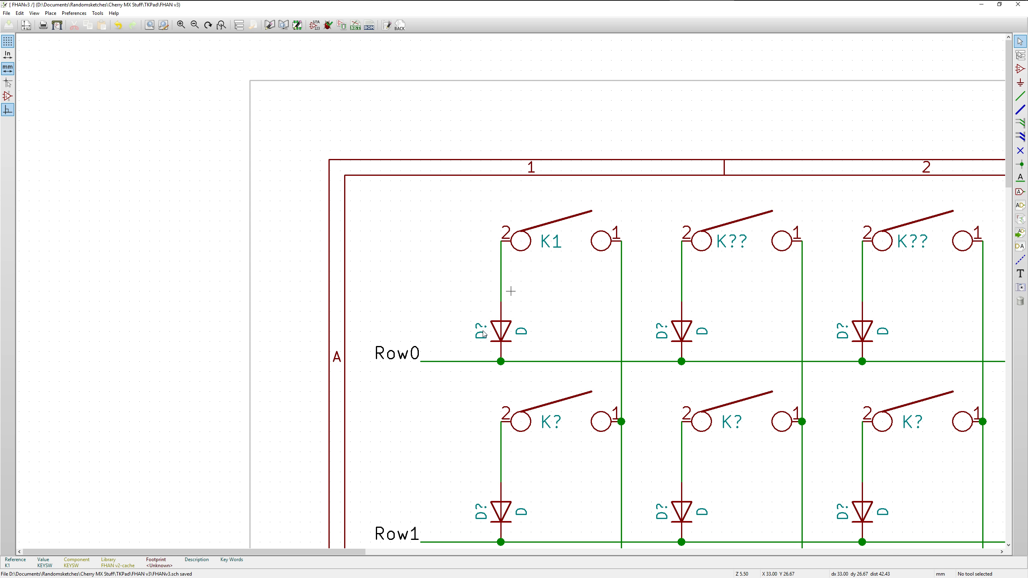
click(1020, 69)
scroll(396, 207, down, 6)
scroll(761, 444, up, 1)
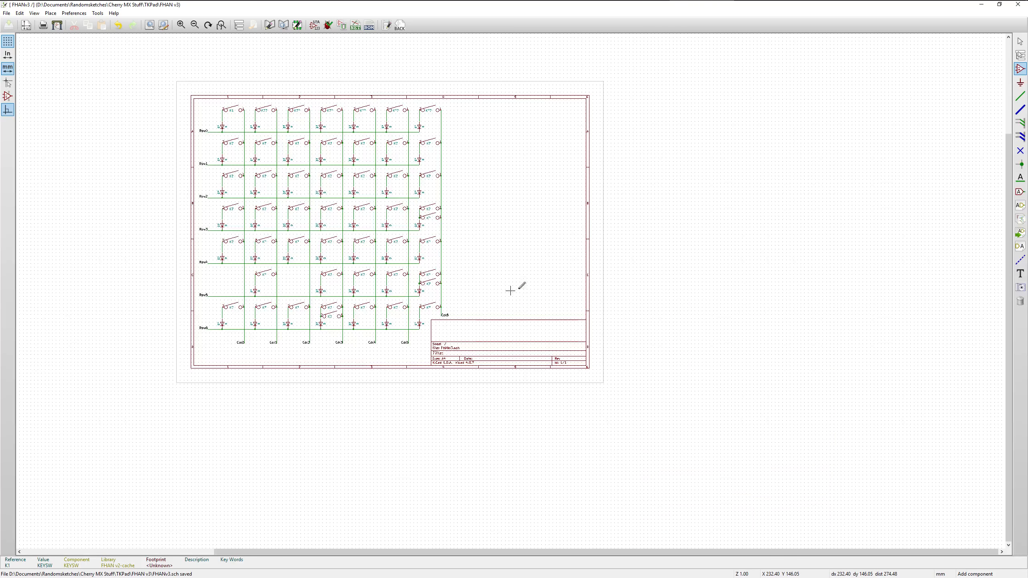
click(1018, 4)
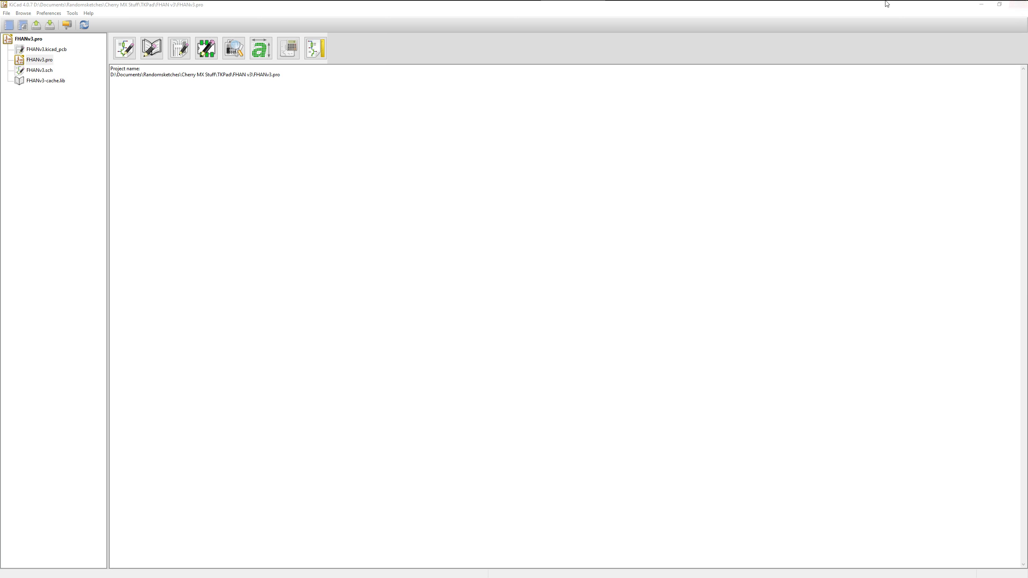
double_click(36, 71)
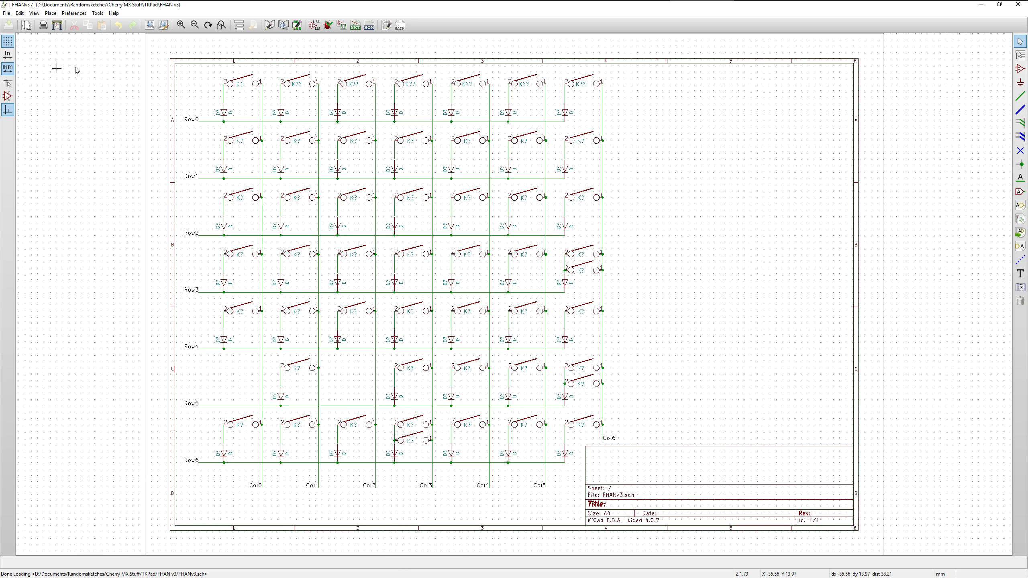
Set the reference of the diode below switch K1 to D1
scroll(176, 99, up, 1)
scroll(615, 364, up, 1)
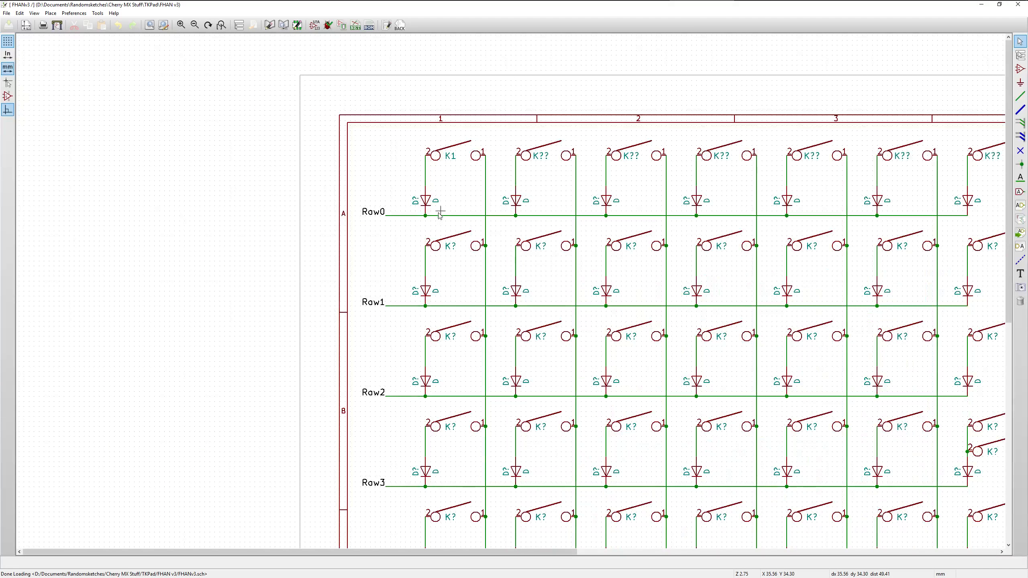
right_click(414, 200)
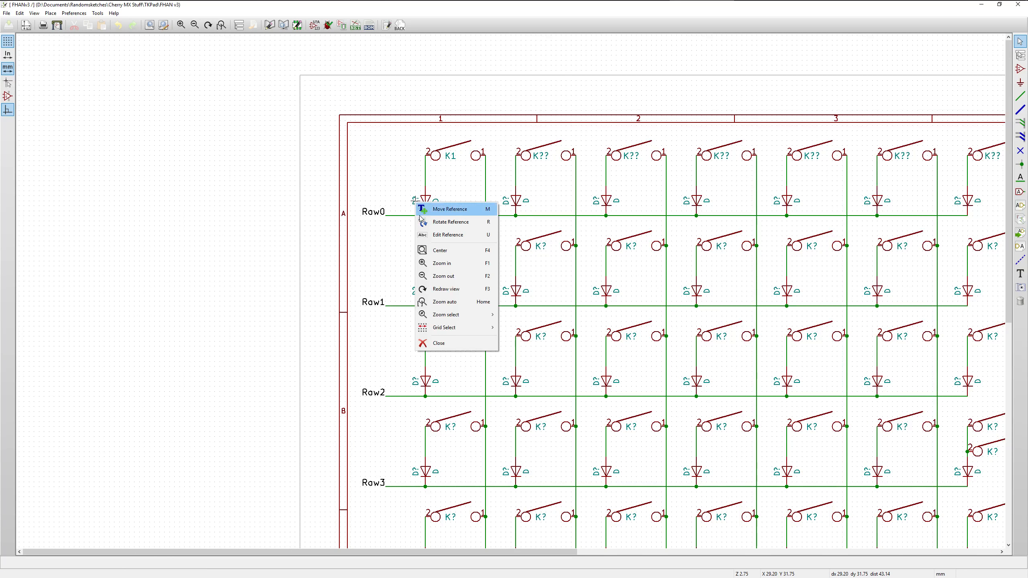
click(435, 235)
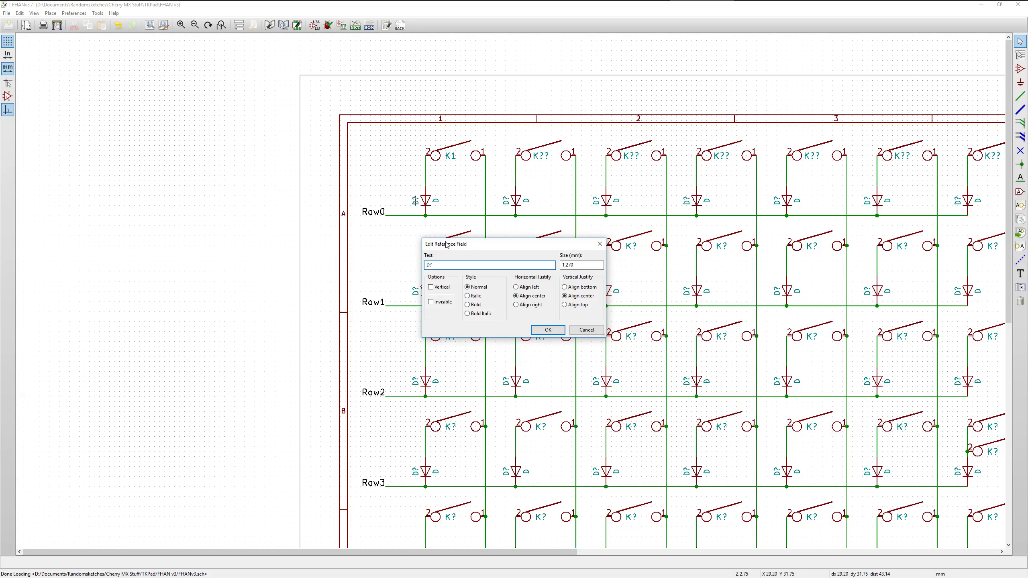
click(447, 266)
key(BackSpace)
text(1)
key(Return)
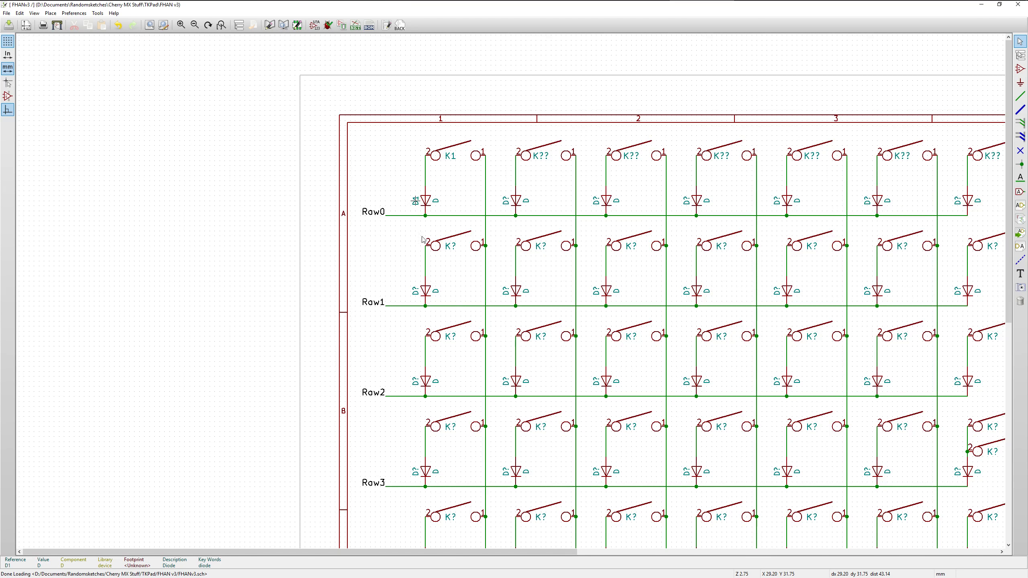
Save the schematic with the edited diode reference and reload FHANv3.sch from the project manager
drag(468, 552, 505, 555)
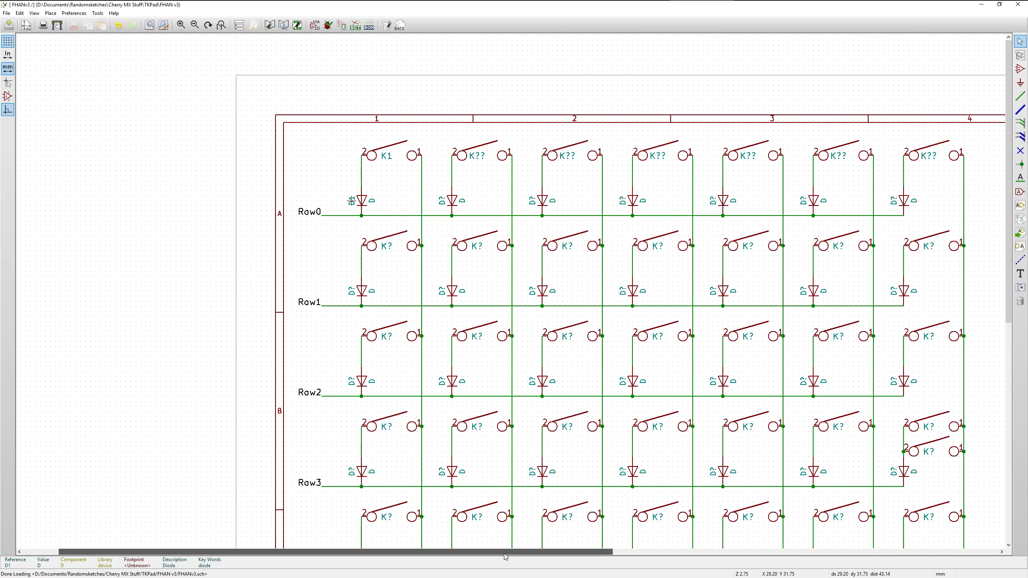
drag(505, 556, 563, 557)
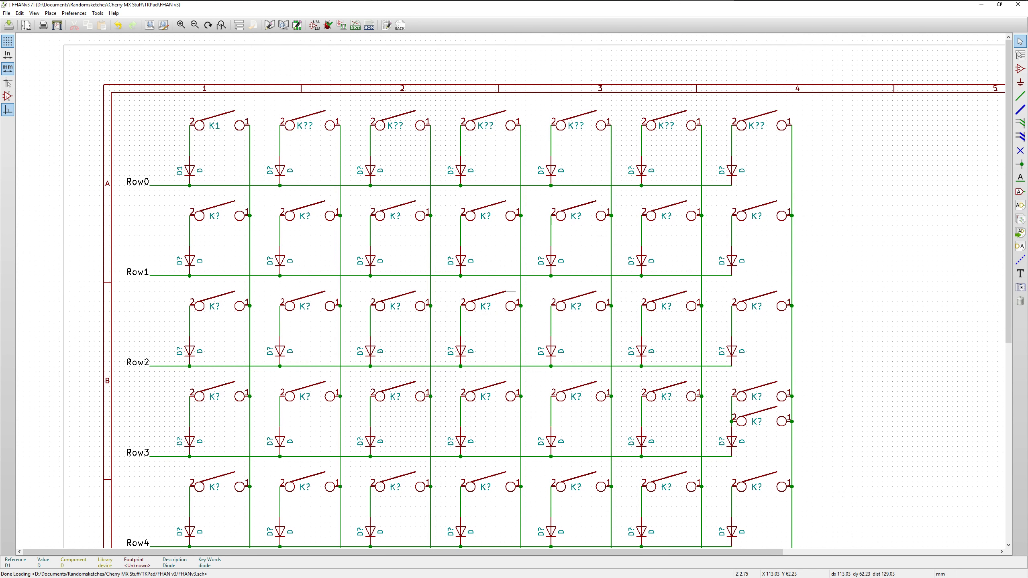
click(8, 27)
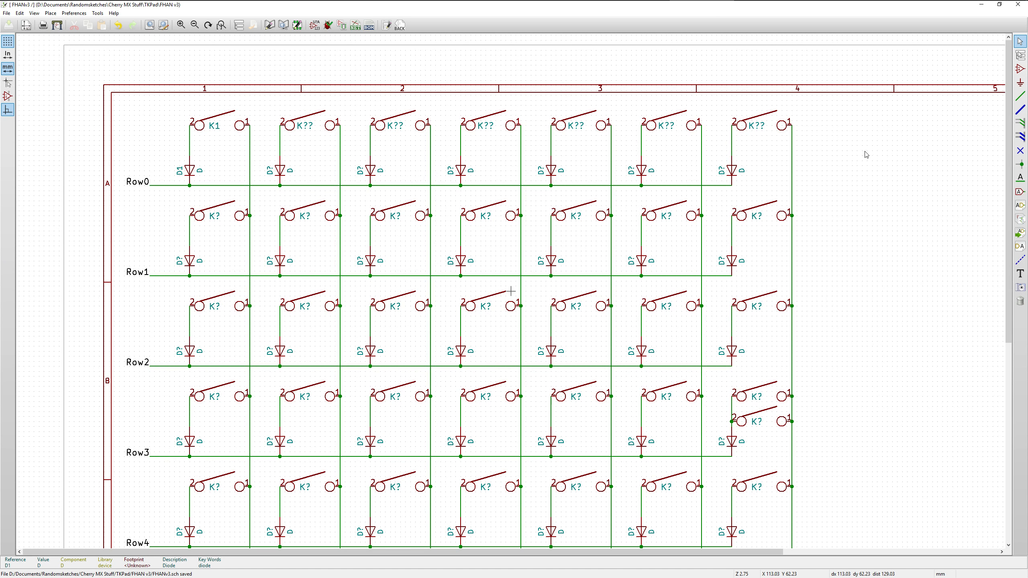
scroll(878, 182, up, 1)
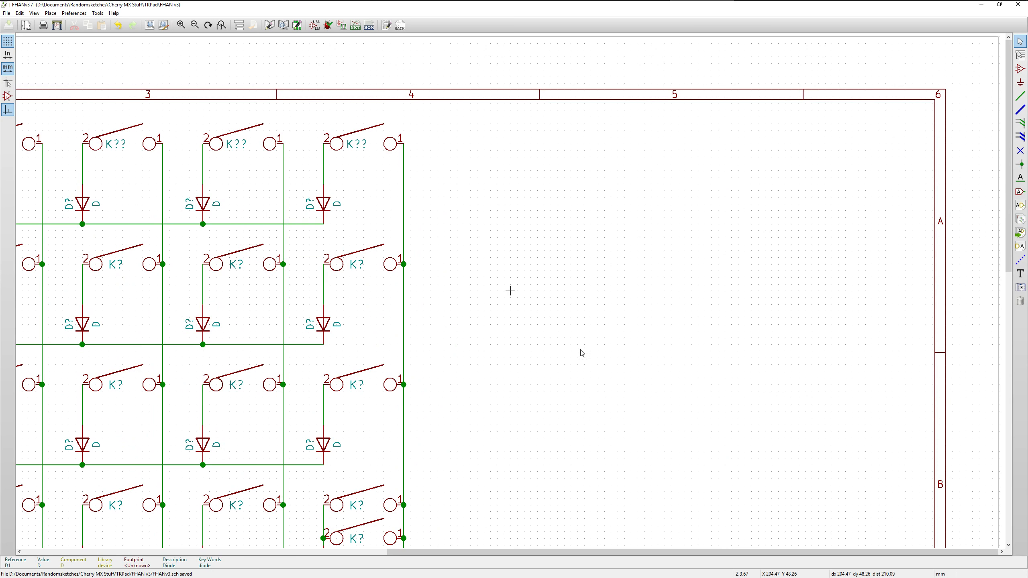
click(1018, 5)
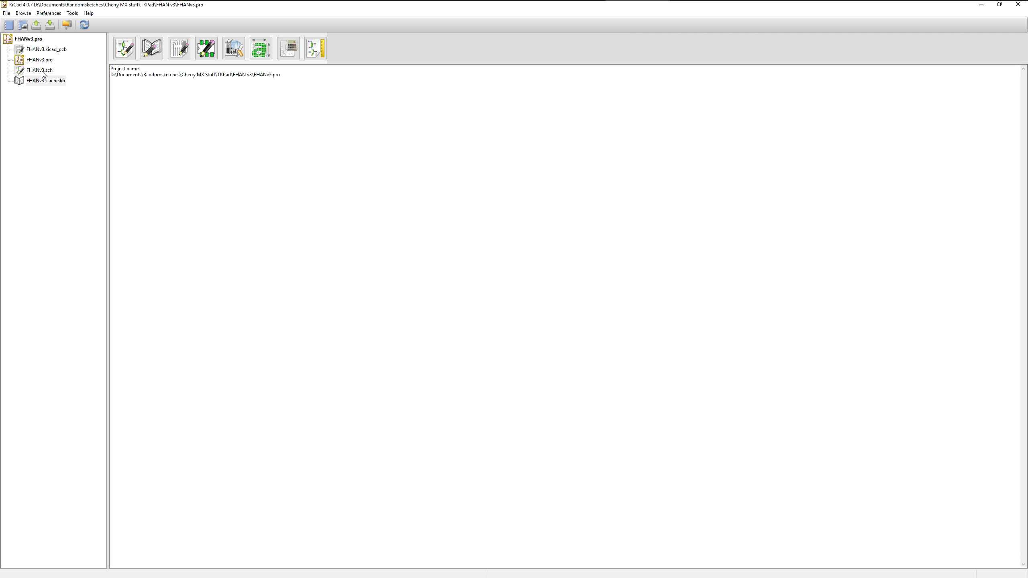
double_click(42, 70)
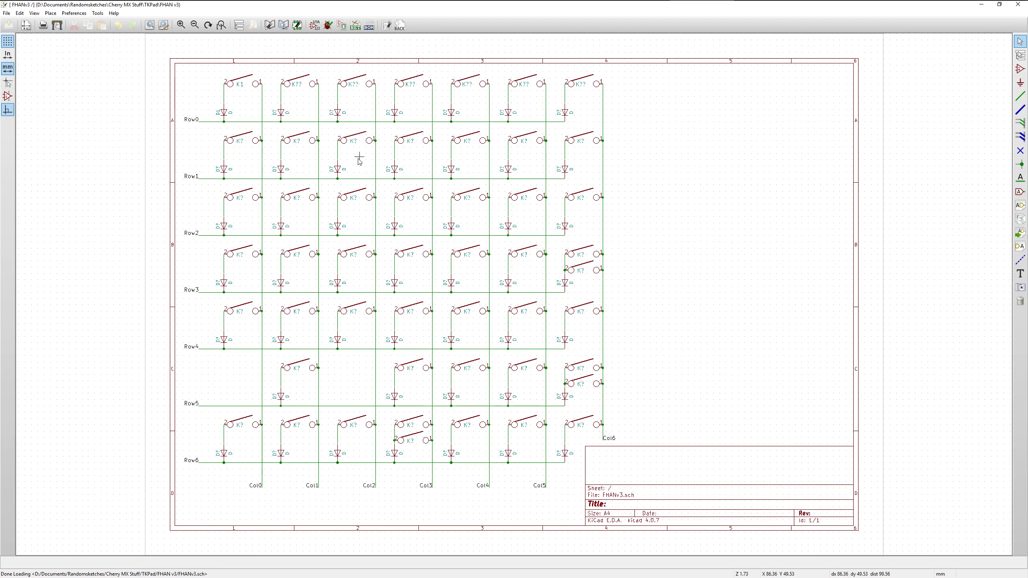
Place an ARDUINO_PRO_MICRO component from the FHAN v2-cache library in the empty area beside the Col6 column, level with the upper rows
key(a)
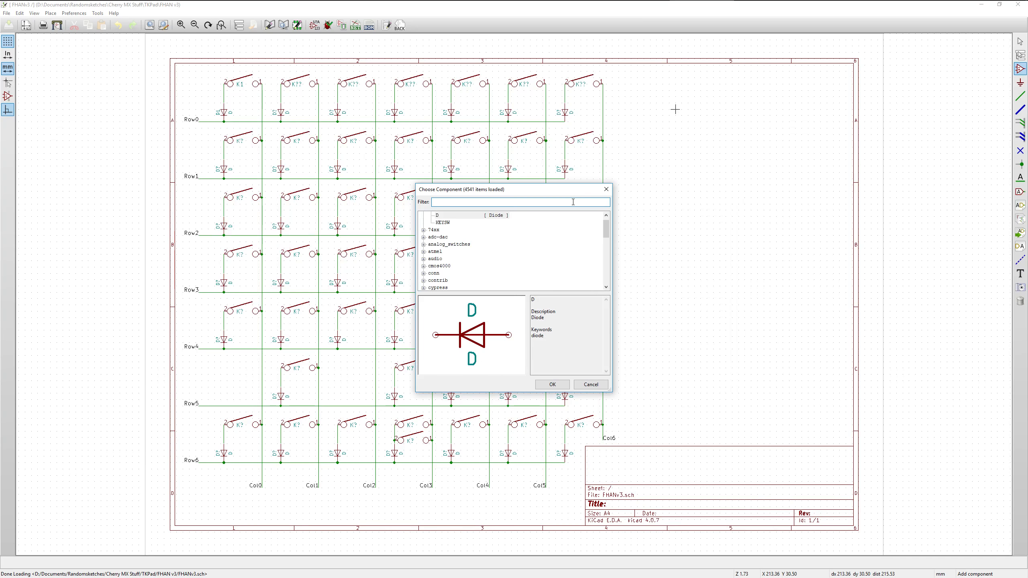
click(606, 215)
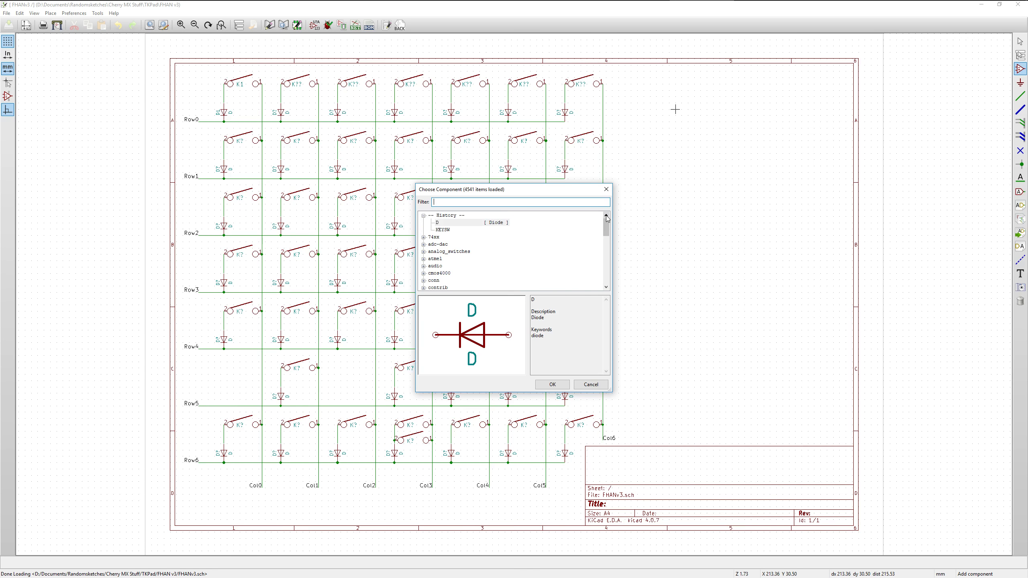
scroll(427, 268, down, 3)
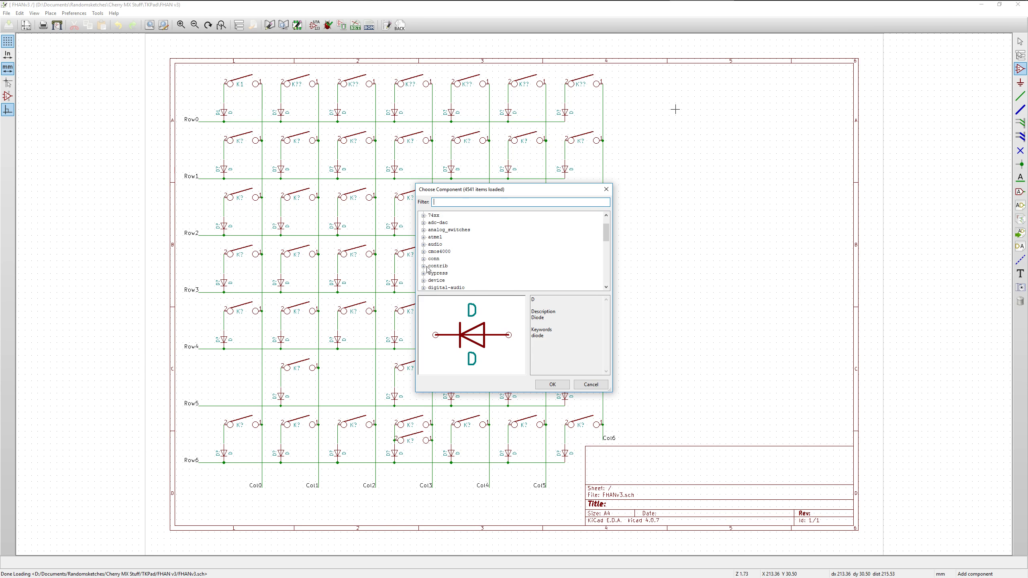
click(423, 266)
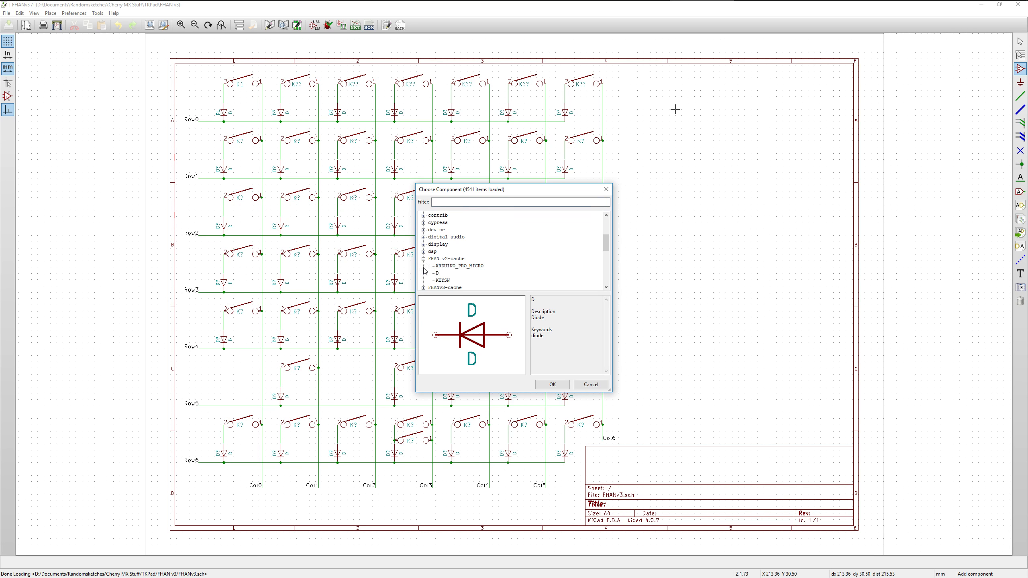
click(458, 266)
click(547, 382)
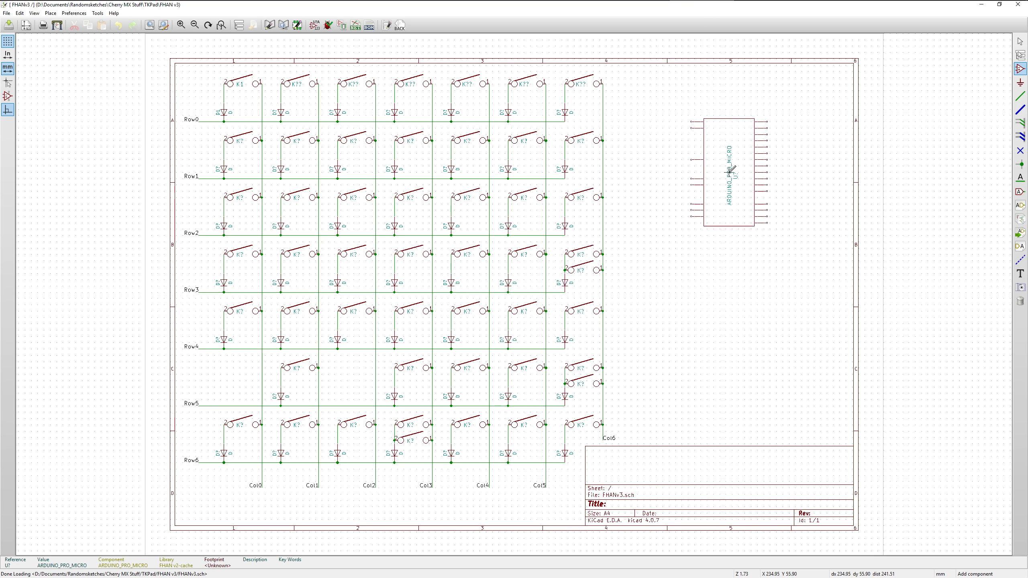
click(725, 150)
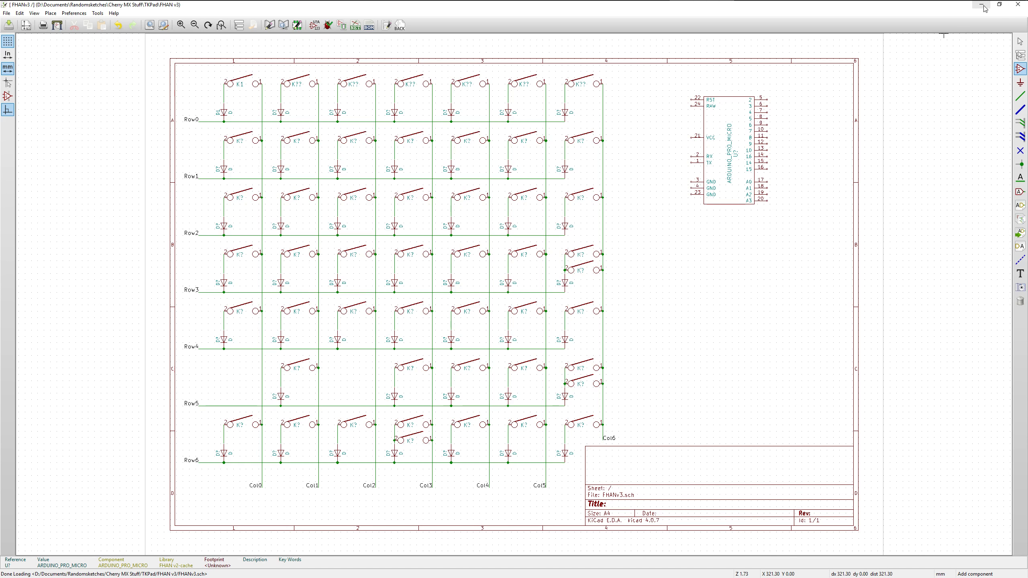
Save and close the FHANv3 schematic, and open FHAN v2.sch from the FHAN v2 project in the TKPad folder
click(12, 26)
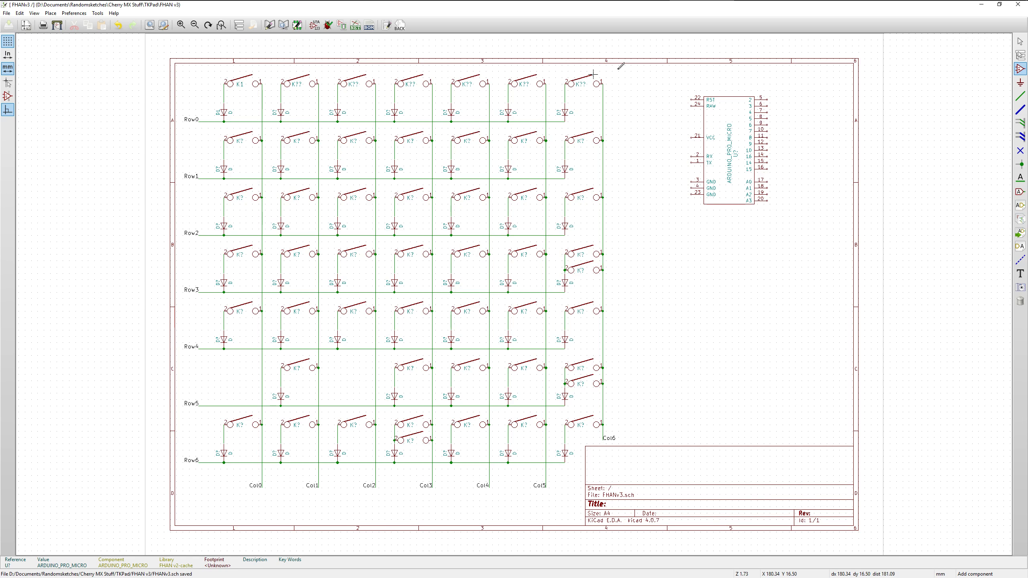
click(1014, 10)
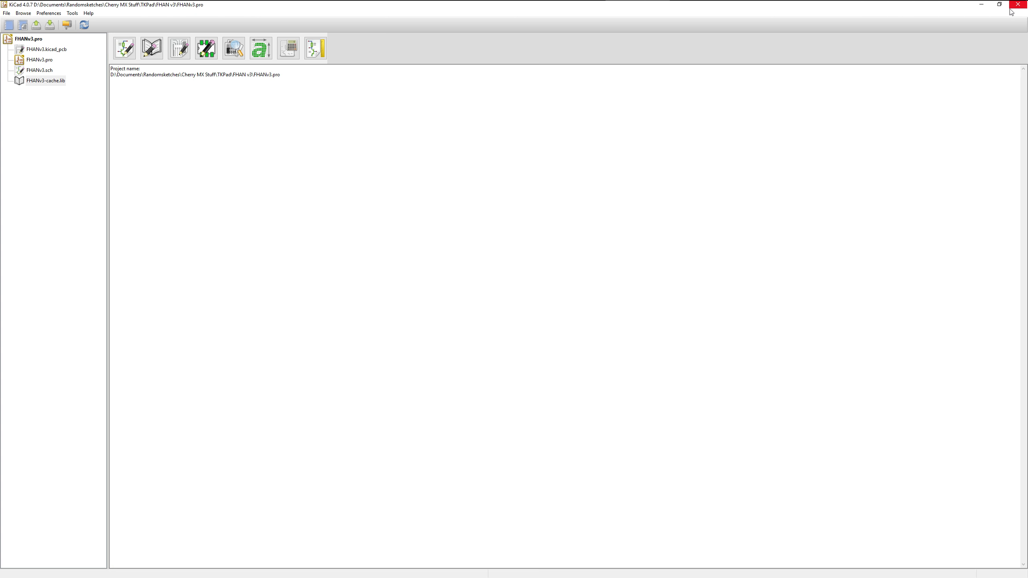
click(37, 24)
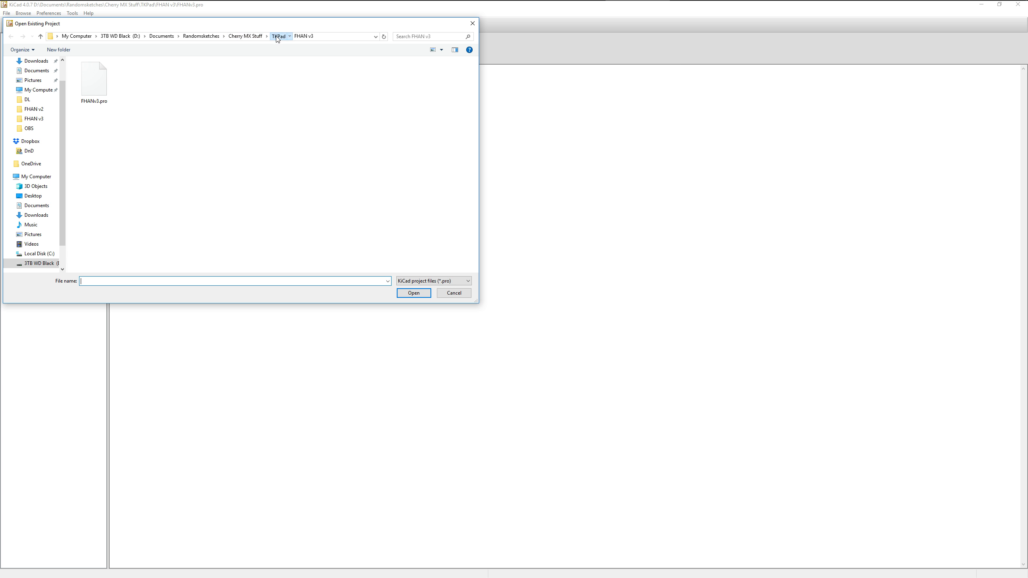
click(278, 36)
double_click(139, 81)
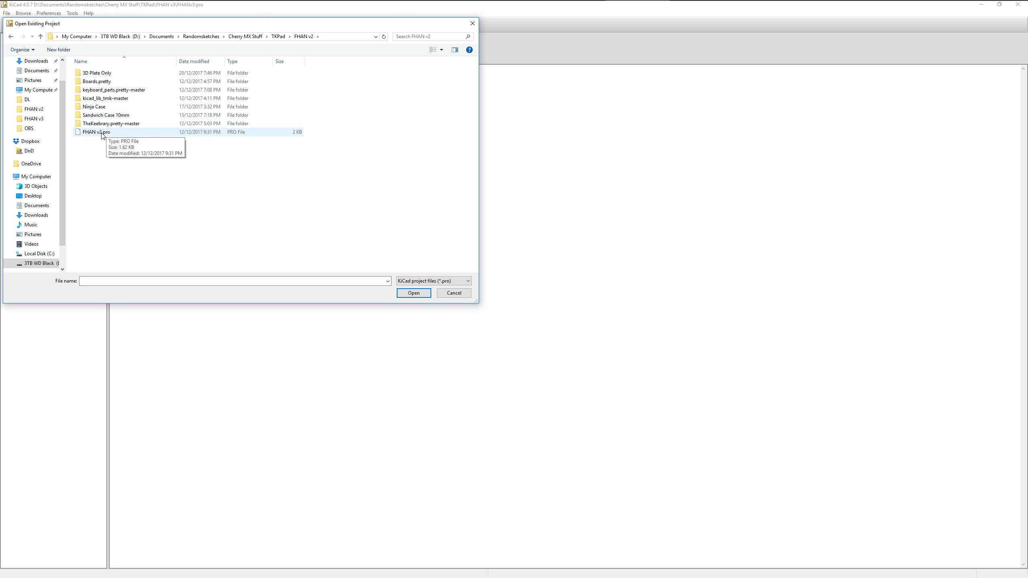
double_click(97, 132)
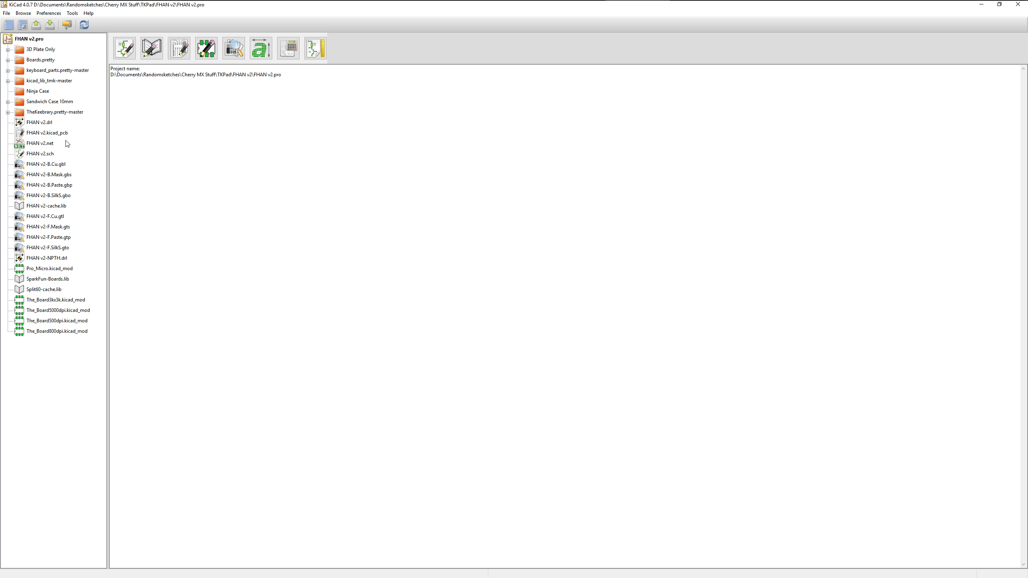
double_click(49, 154)
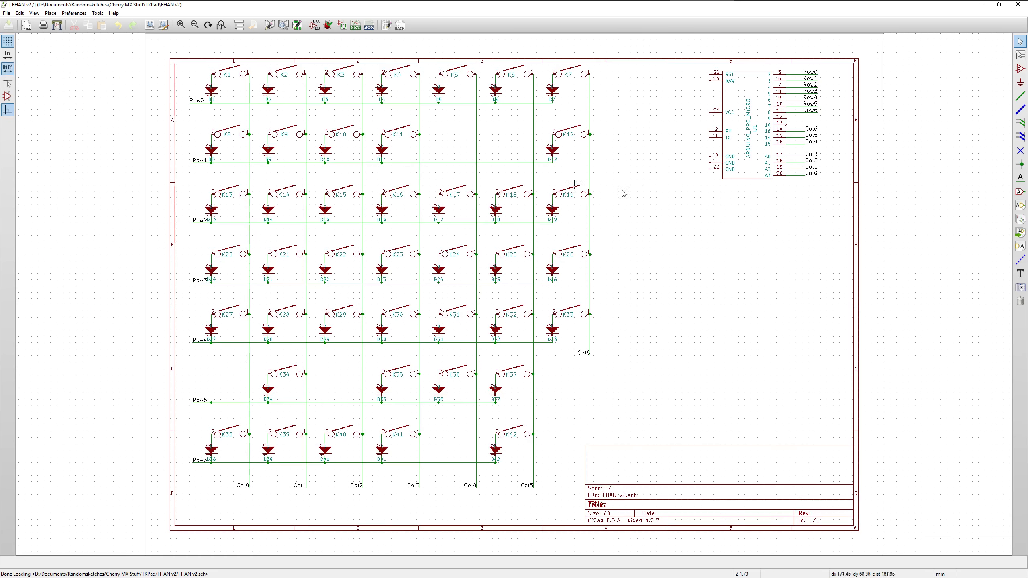
Examine the row and column labels on the ARDUINO_PRO_MICRO pins, with the Chrome window showing the Pro Micro pinout image placed below the component
scroll(839, 99, up, 1)
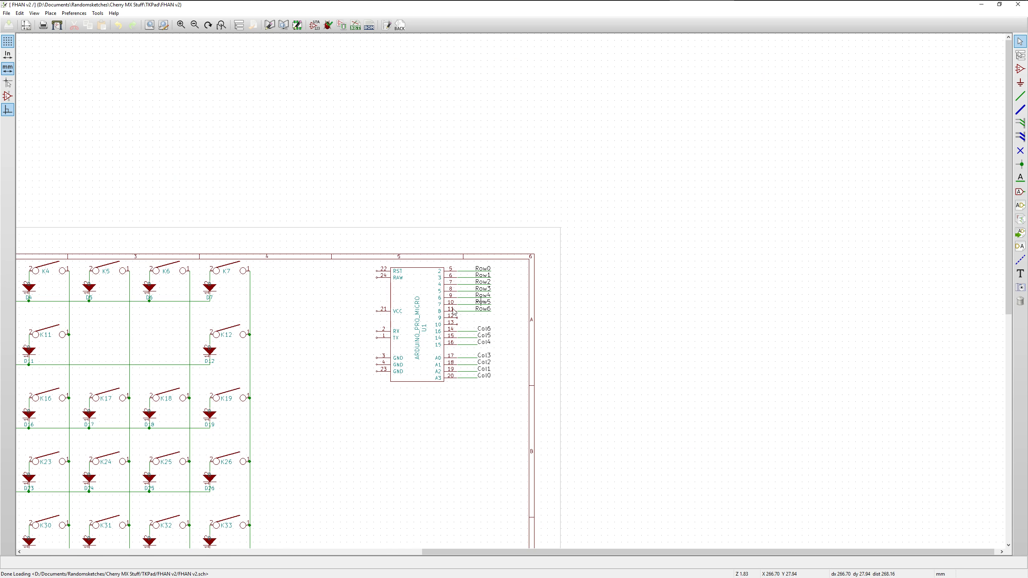
scroll(316, 435, up, 1)
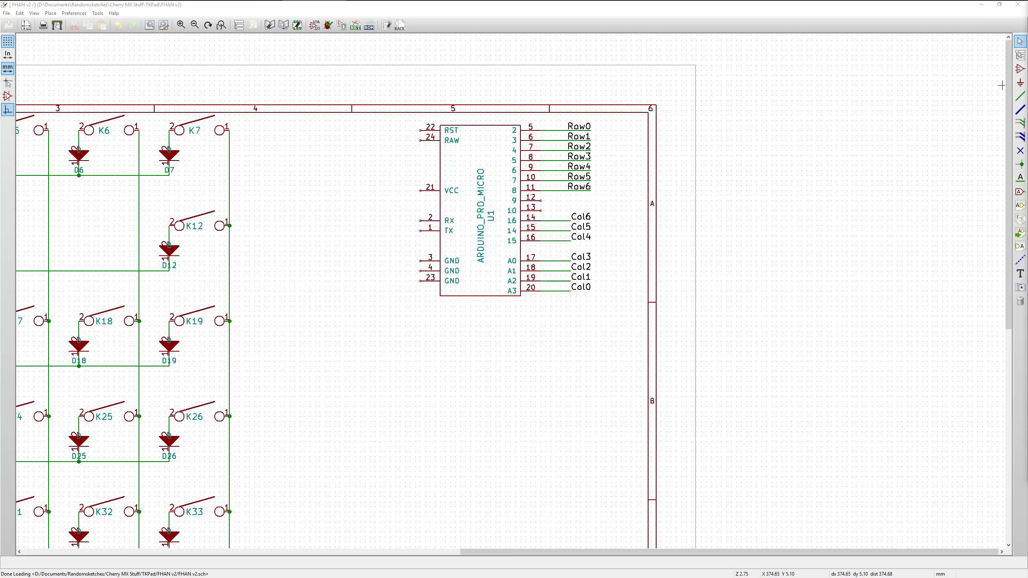
drag(1027, 8, 1027, 215)
drag(936, 219, 477, 311)
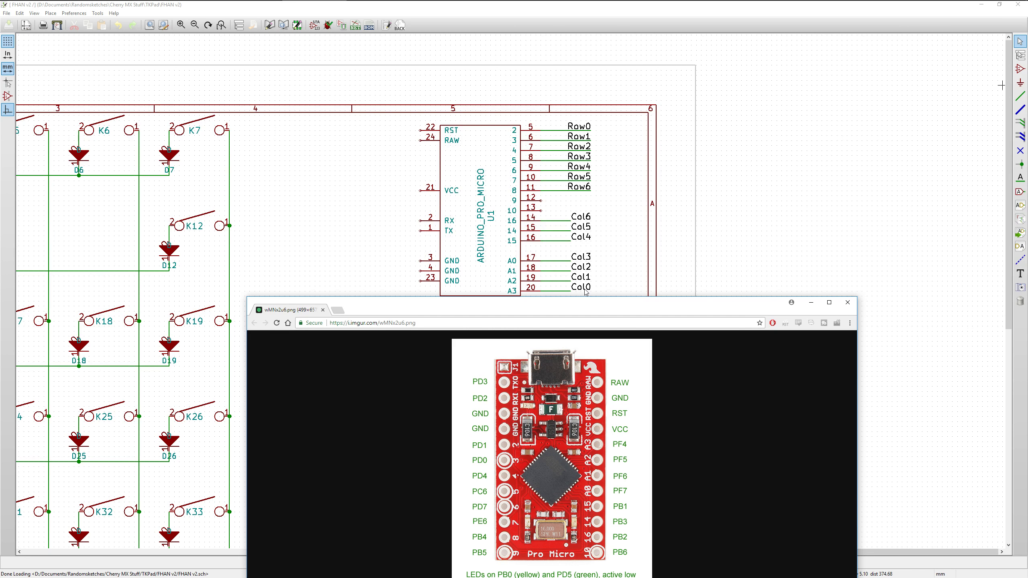
Close the pinout image and the FHAN v2 schematic, and open FHANv3.sch from the FHANv3 project in the TKPad folder
click(847, 304)
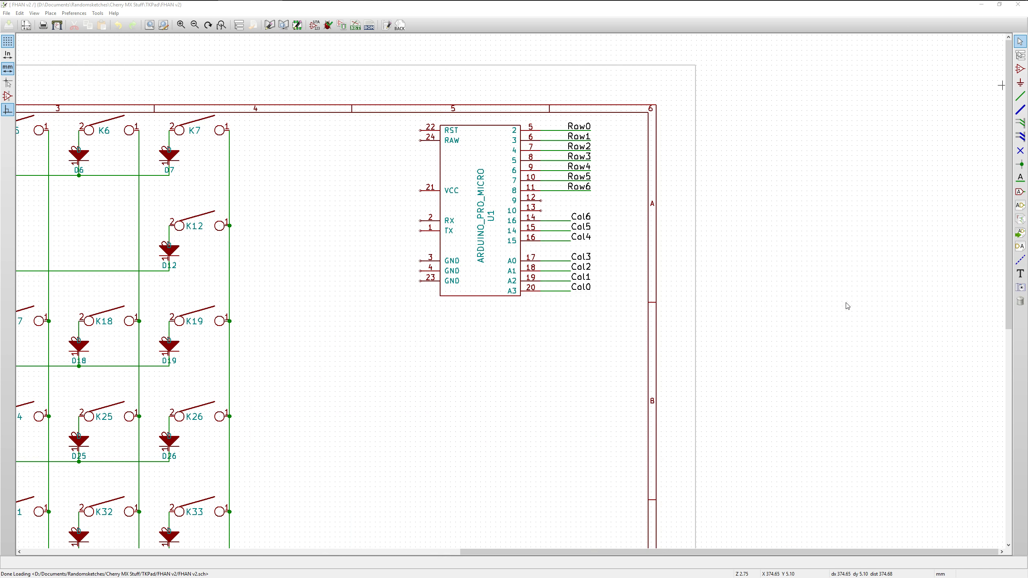
click(1018, 4)
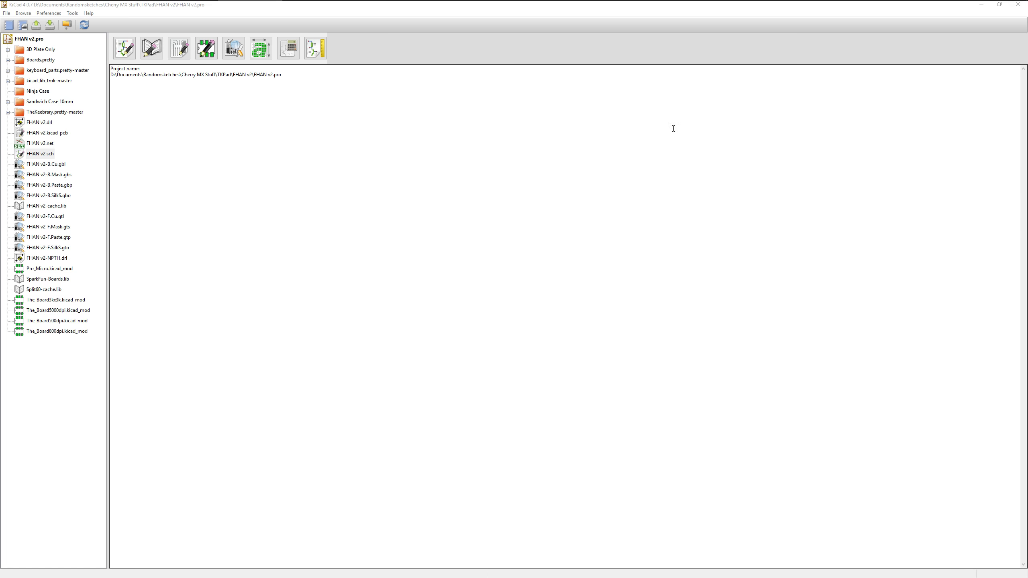
click(37, 26)
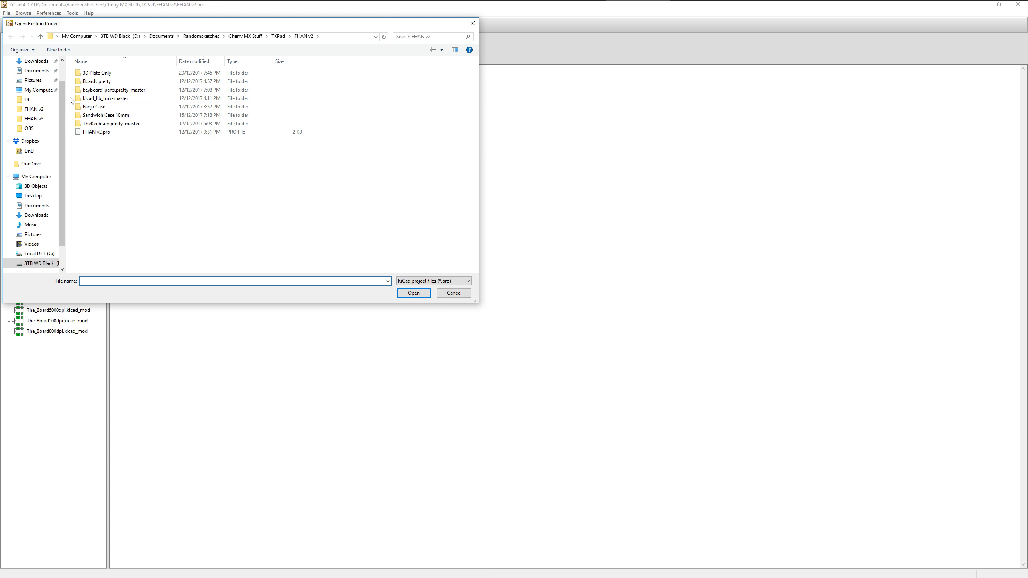
click(279, 37)
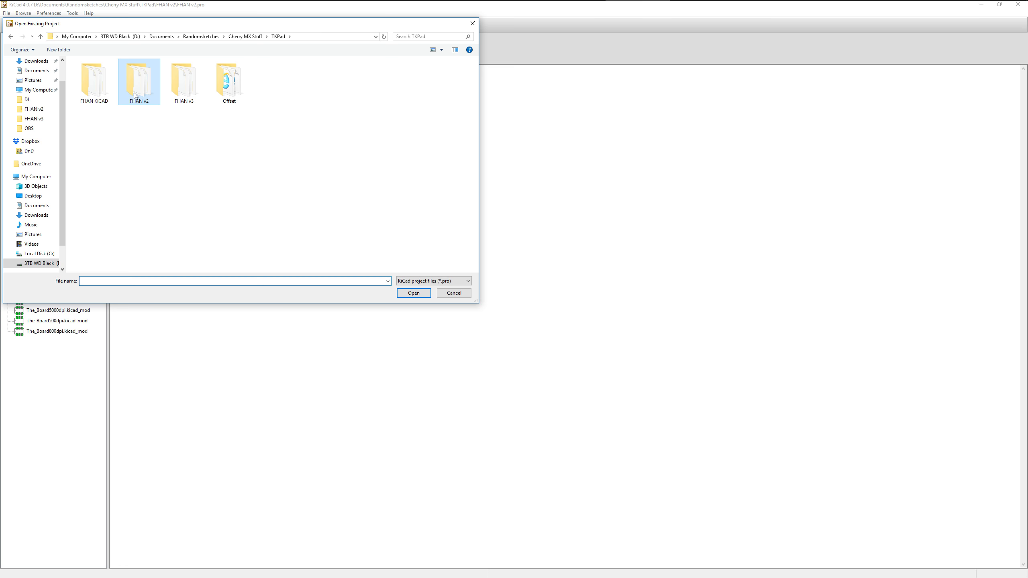
double_click(184, 88)
double_click(98, 101)
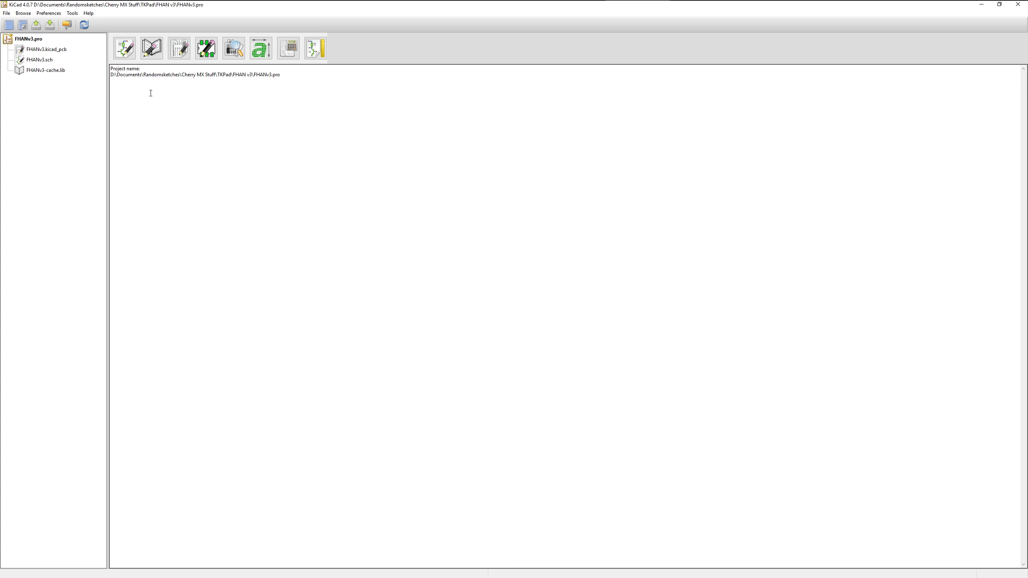
double_click(45, 60)
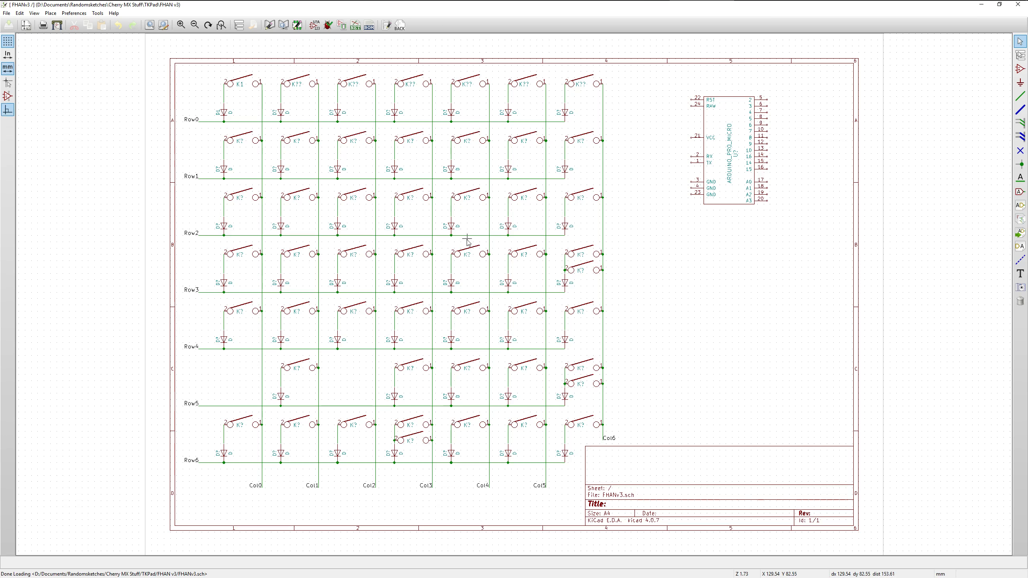
Place a net label Row0 on the end of pin number 5 (named 2) of the ARDUINO_PRO_MICRO
scroll(791, 213, up, 1)
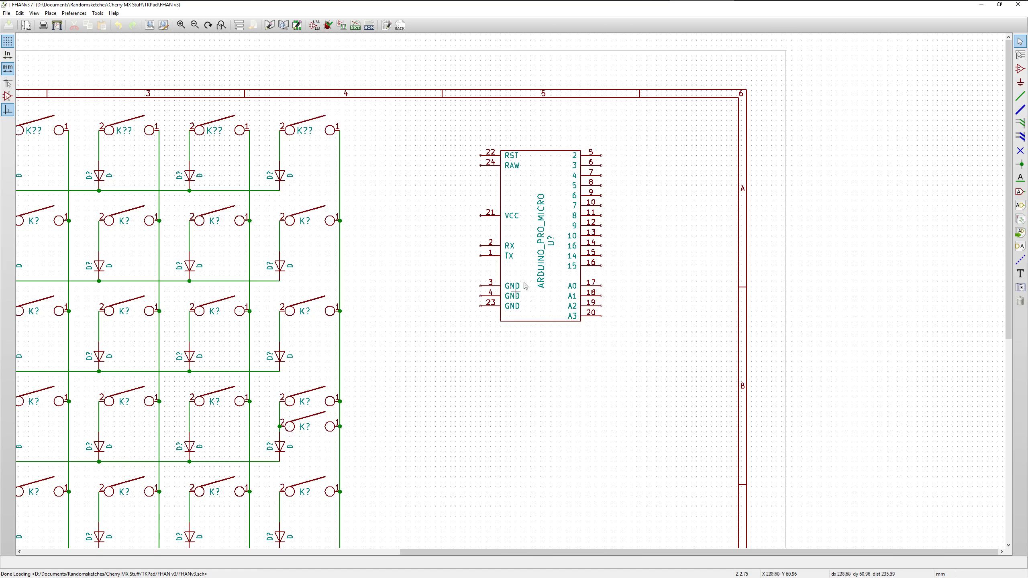
scroll(525, 286, up, 1)
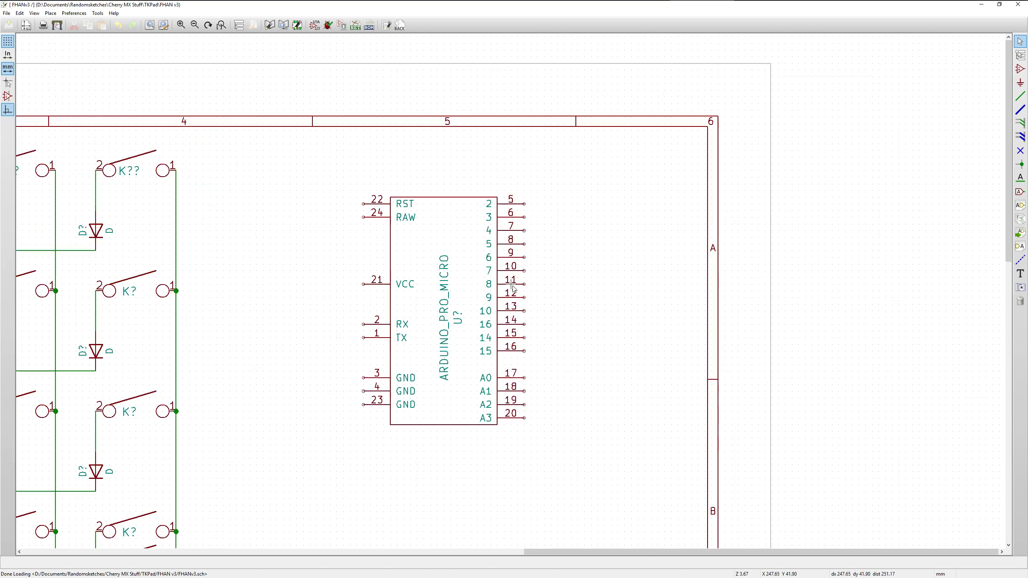
click(1021, 179)
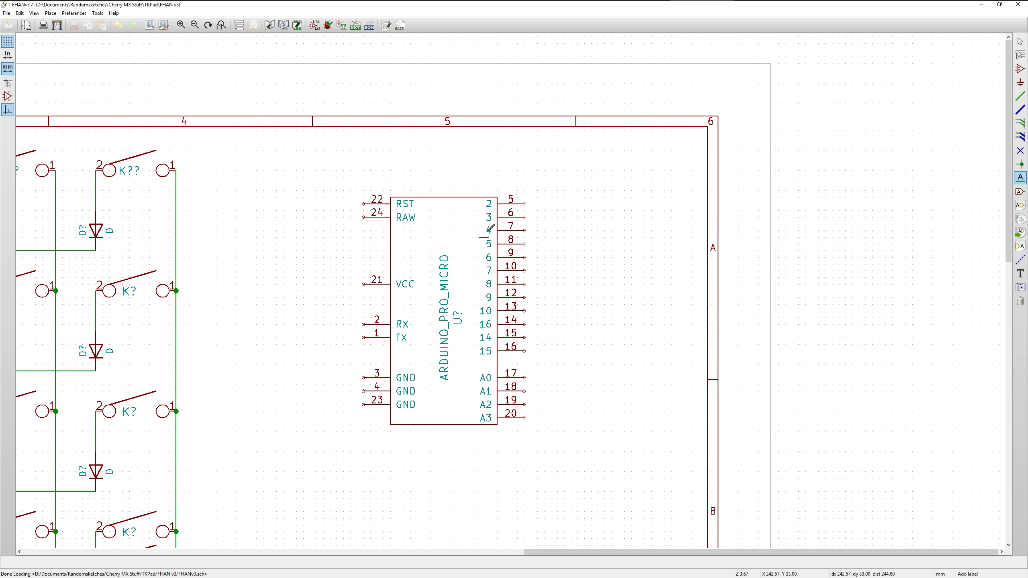
click(525, 203)
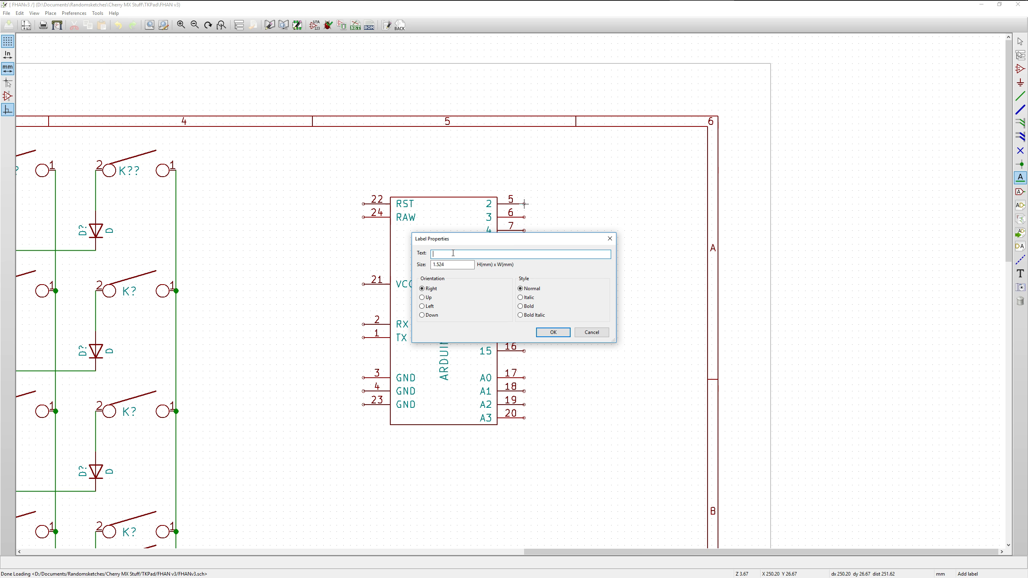
text(Row0)
click(553, 332)
click(523, 203)
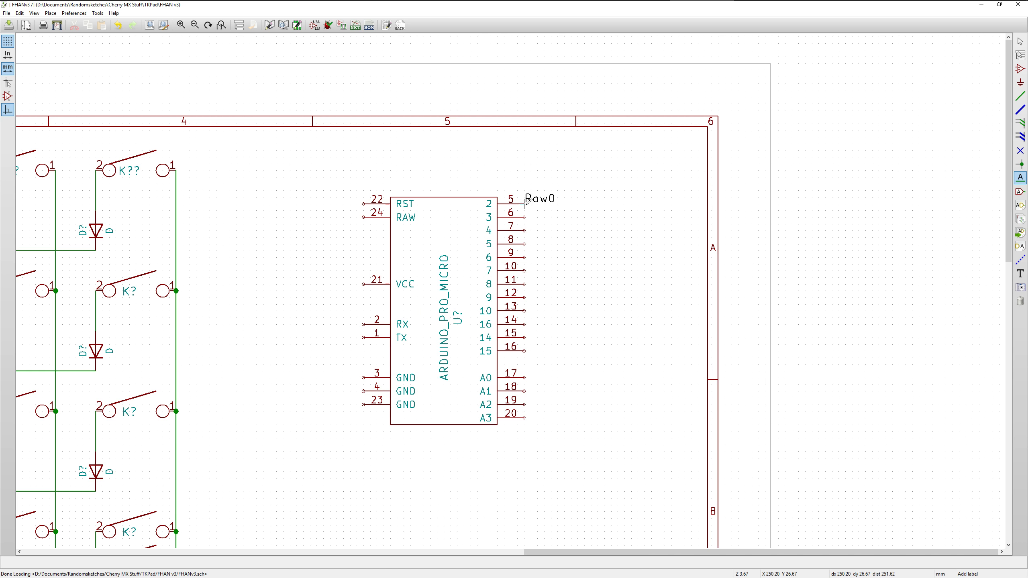
Place net labels Row1 on pin number 6 and Row2 on pin number 7 of the ARDUINO_PRO_MICRO
click(524, 217)
text(Row1)
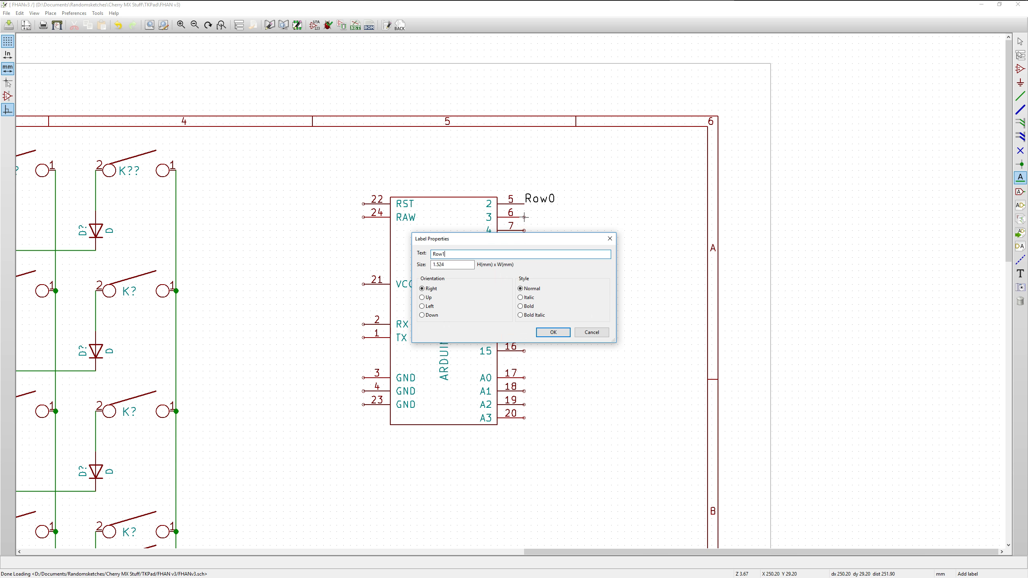
key(Return)
click(525, 217)
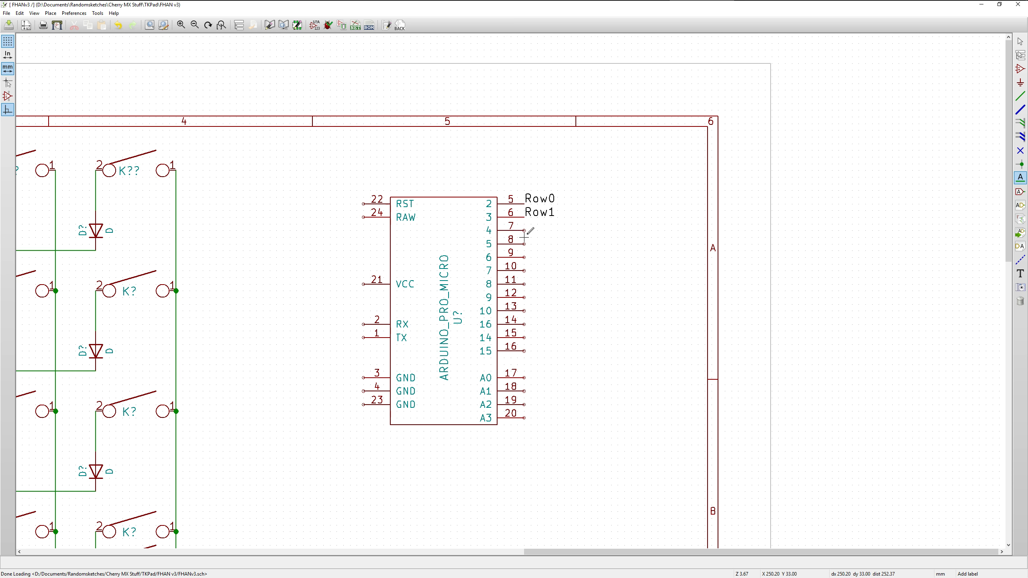
click(524, 230)
text(Ro23)
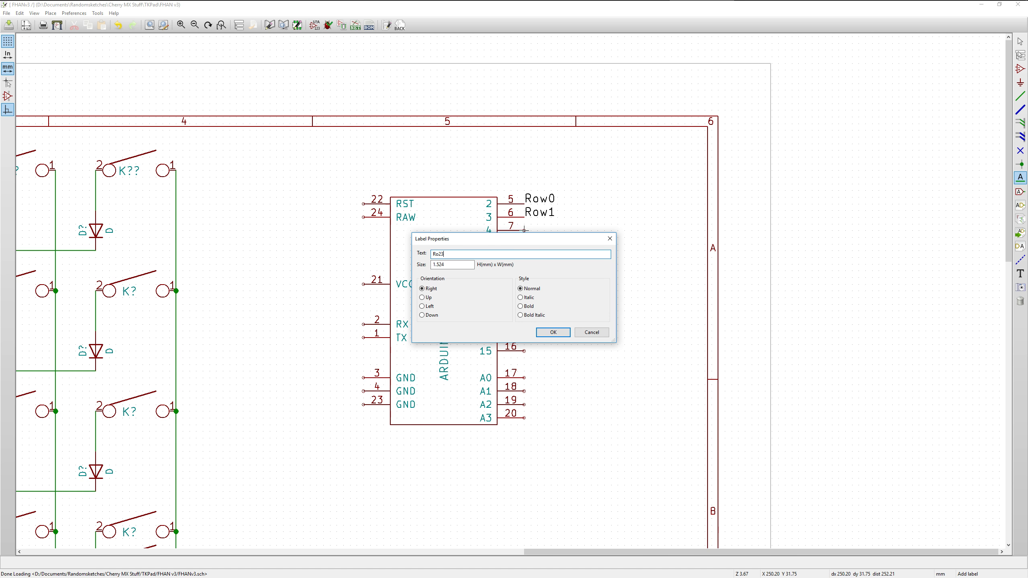
key(Return)
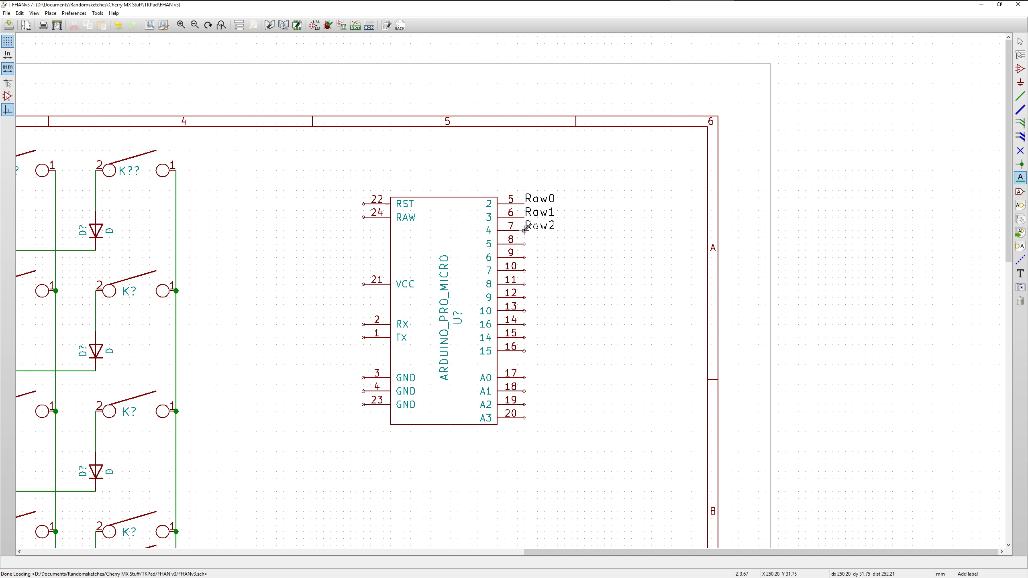
click(524, 230)
Place net labels Row3 on pin number 8 and Row4 on pin number 9 of the ARDUINO_PRO_MICRO
click(525, 243)
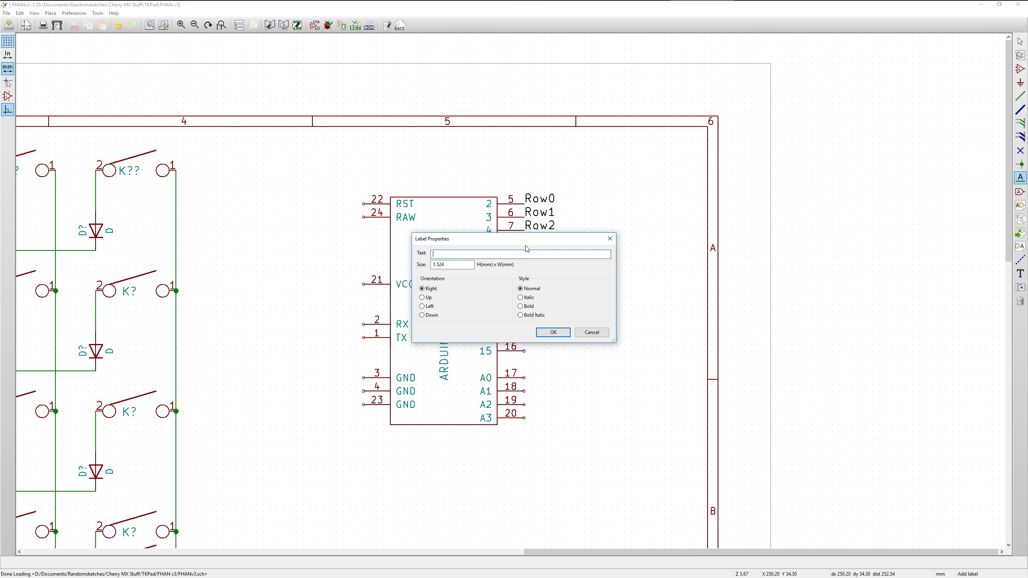
text(Row3)
key(Return)
click(525, 243)
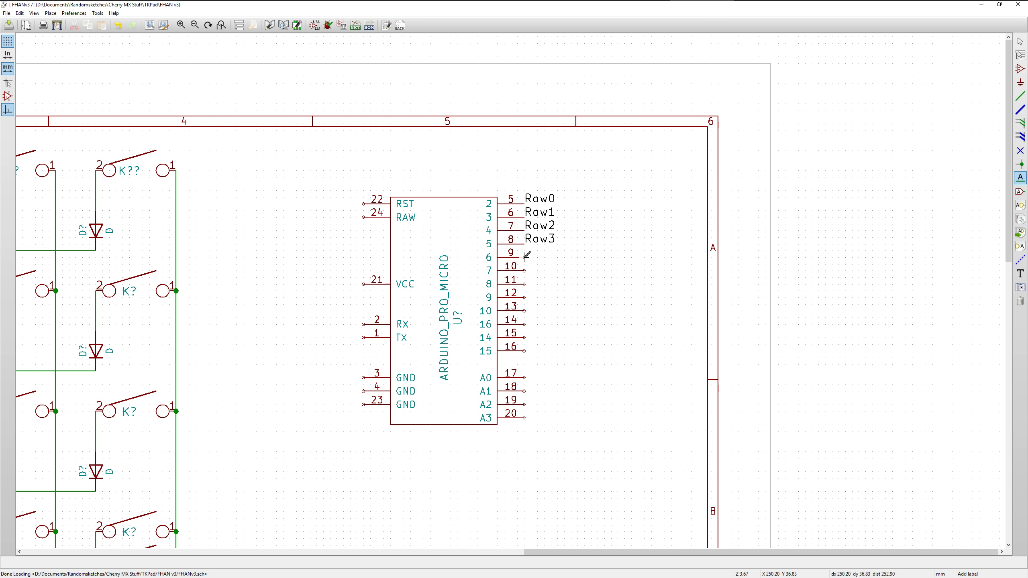
click(524, 258)
text(Row4)
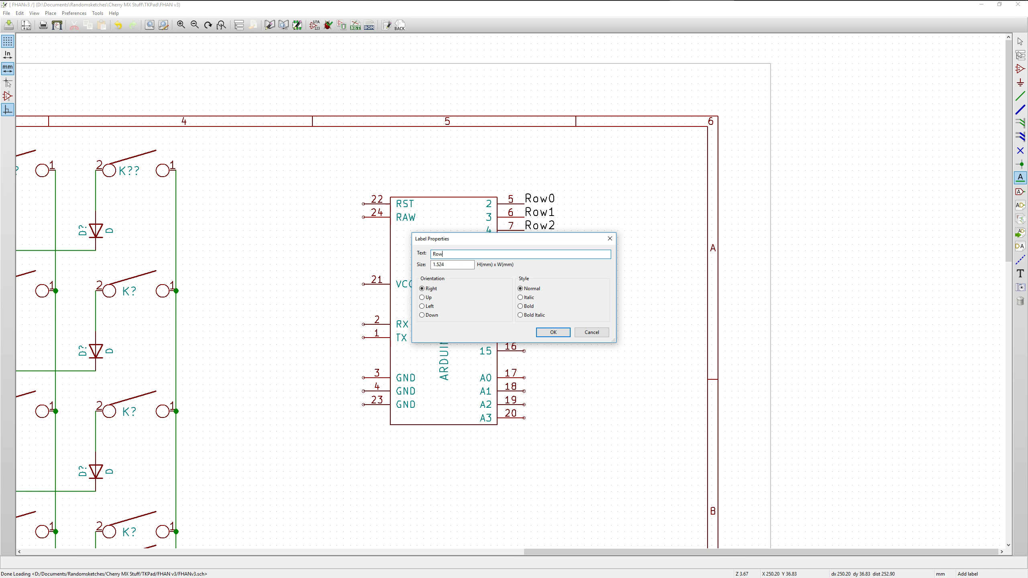
key(Return)
click(525, 254)
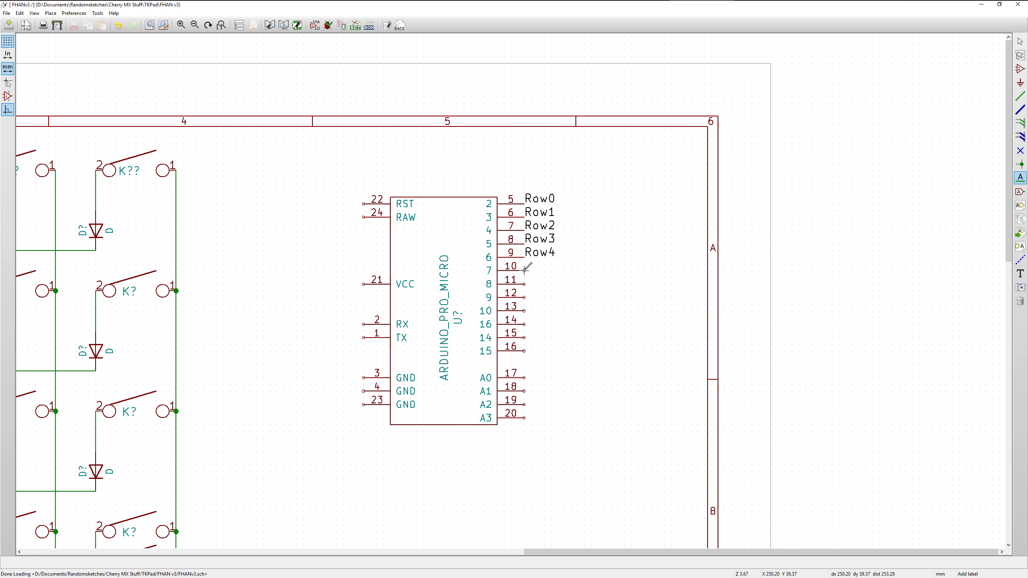
Place net labels Row5 on pin number 10 and Row6 on pin number 11 of the ARDUINO_PRO_MICRO
click(525, 271)
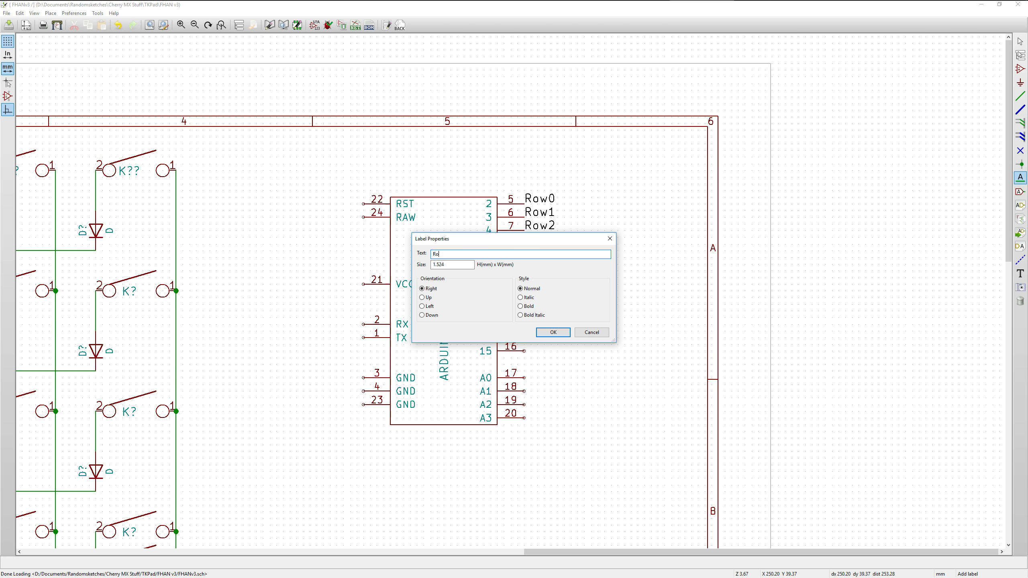
key(Return)
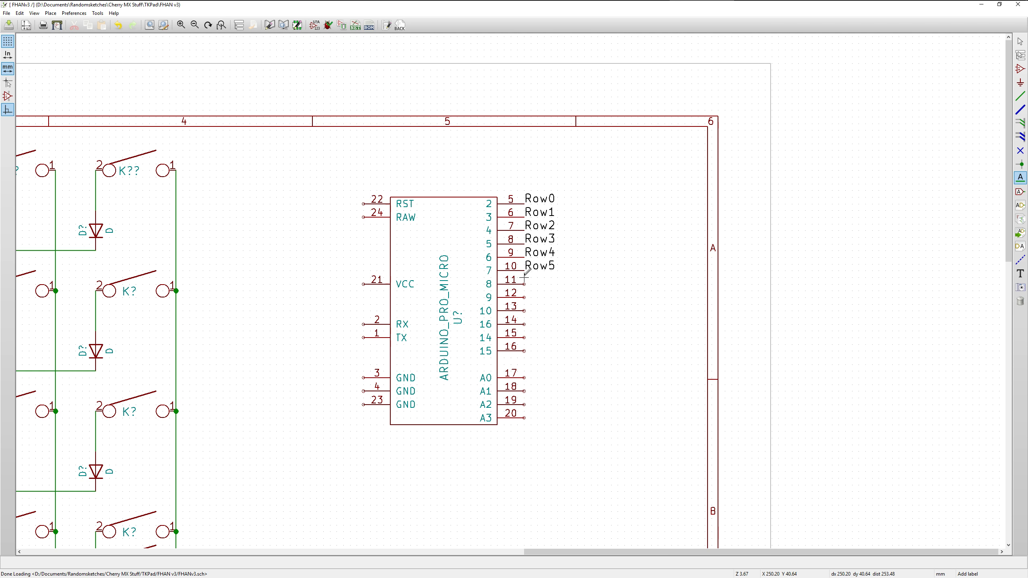
click(524, 284)
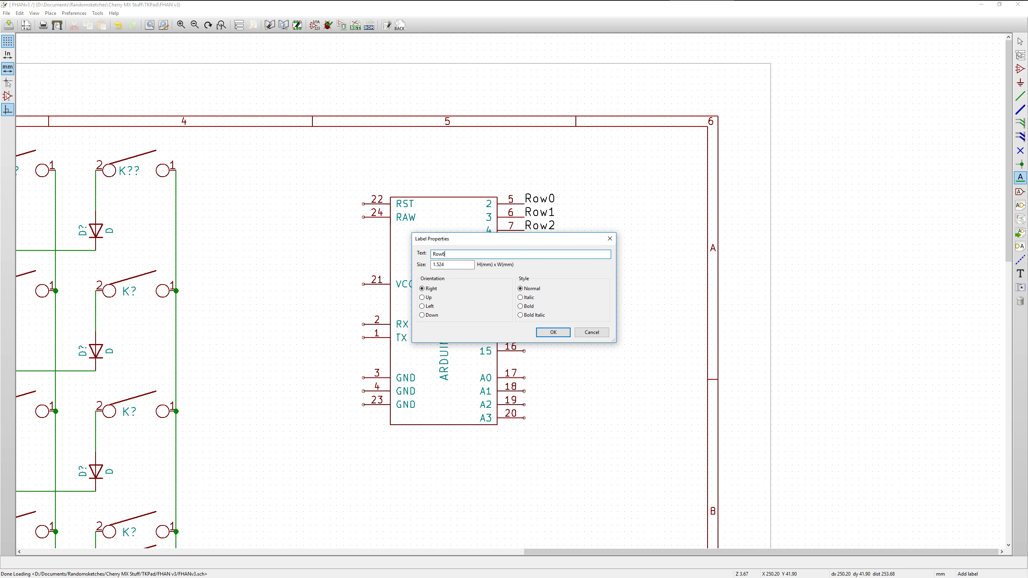
key(Return)
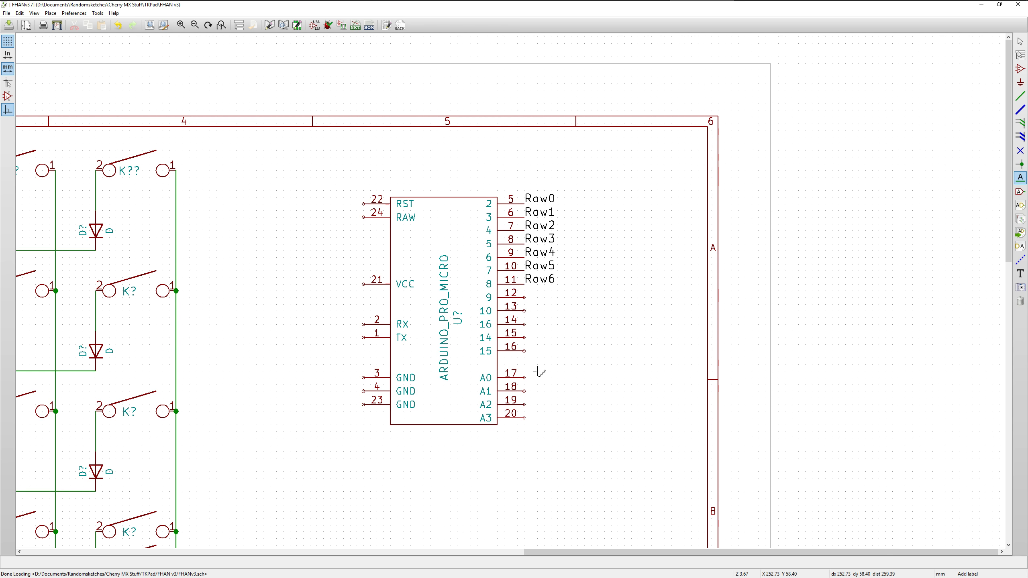
Place net labels Col0 on pin 20 (A3) and Col1 on pin 19 (A2) of the ARDUINO_PRO_MICRO
click(524, 418)
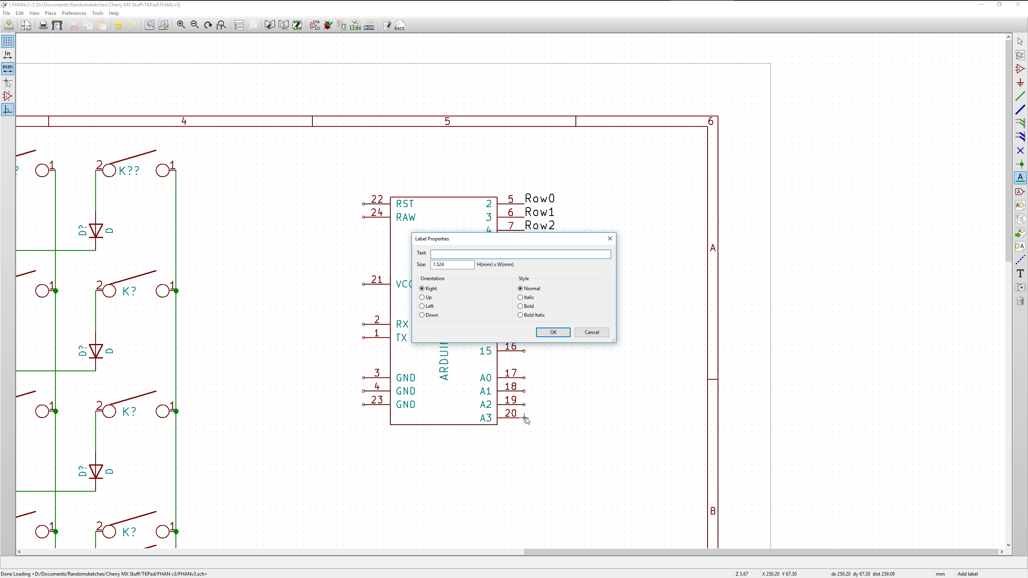
text(Col0)
key(Return)
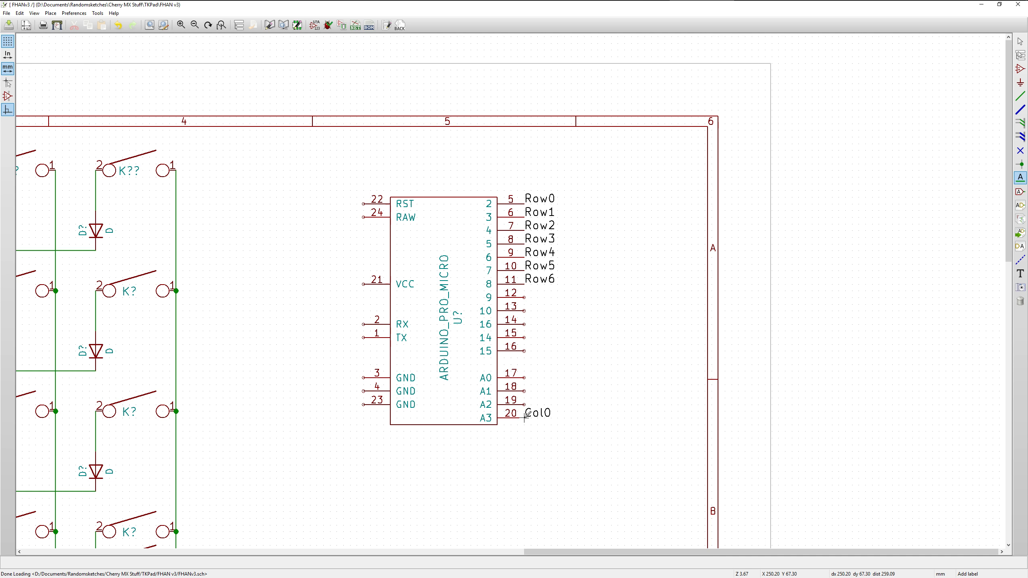
click(525, 404)
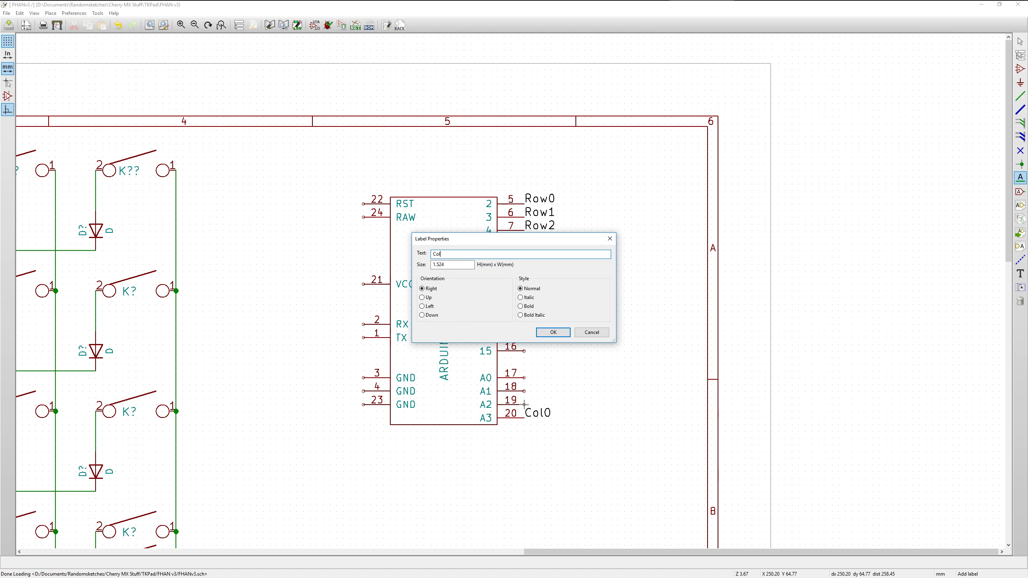
key(Return)
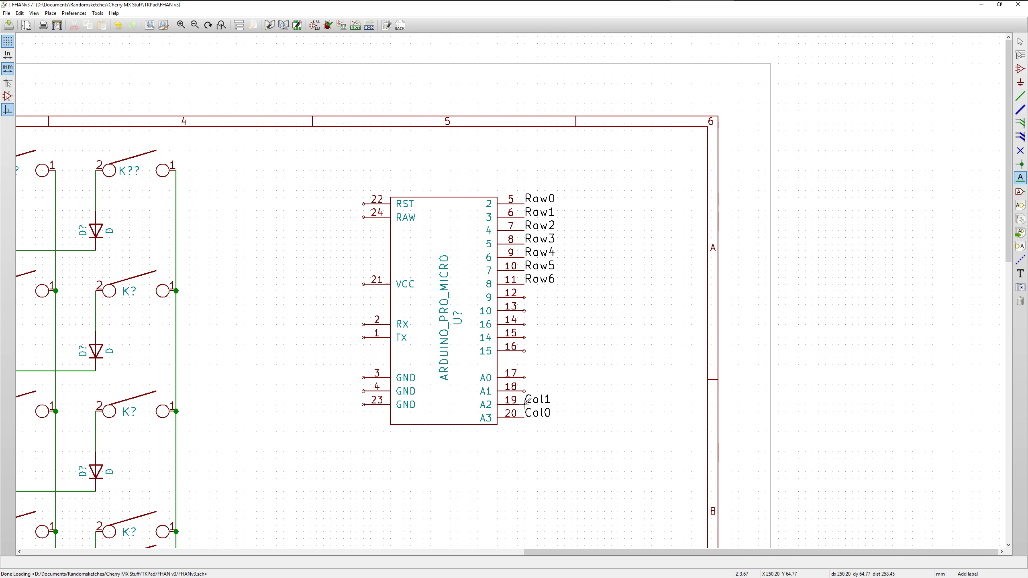
Place net labels Col2 on pin 18 (A1) and Col3 on pin 17 (A0) of the ARDUINO_PRO_MICRO
click(524, 391)
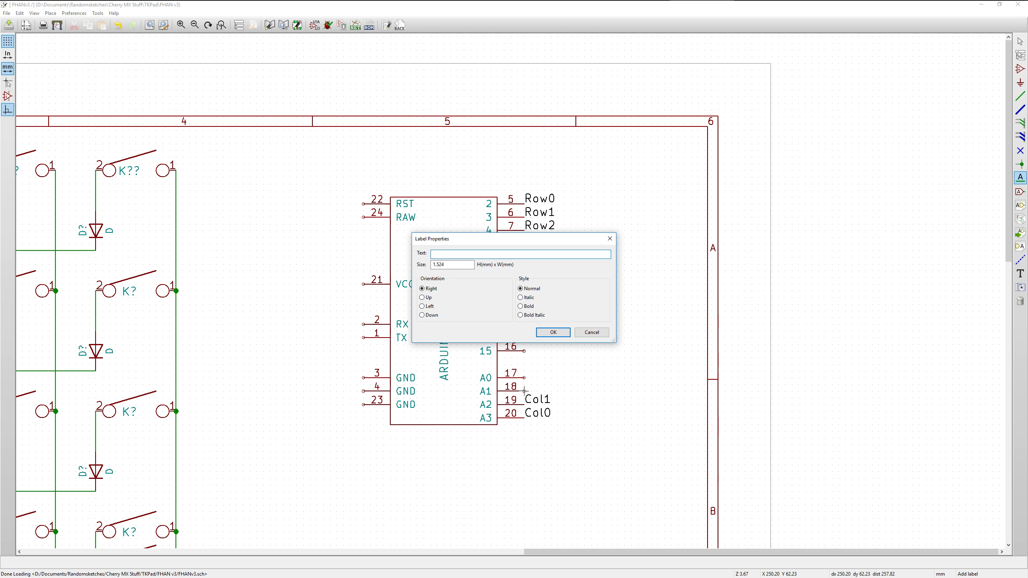
text(Col2)
key(Return)
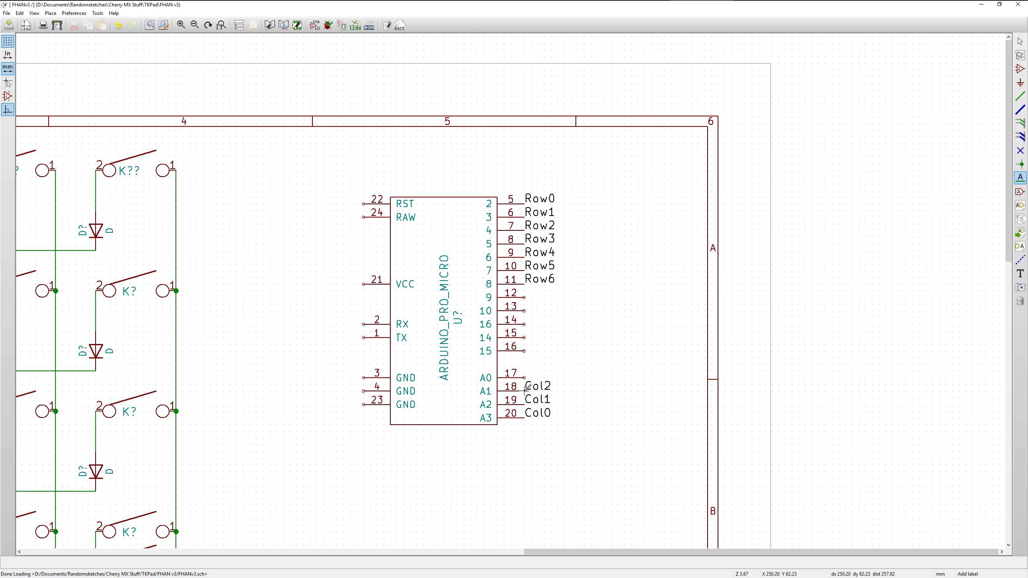
click(524, 378)
text(Col)
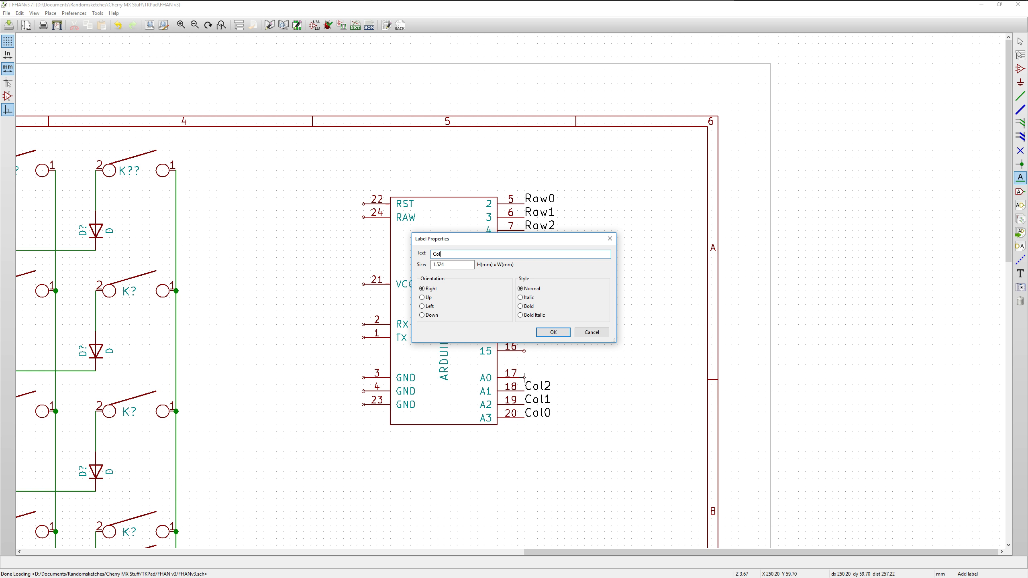
text(3)
key(Return)
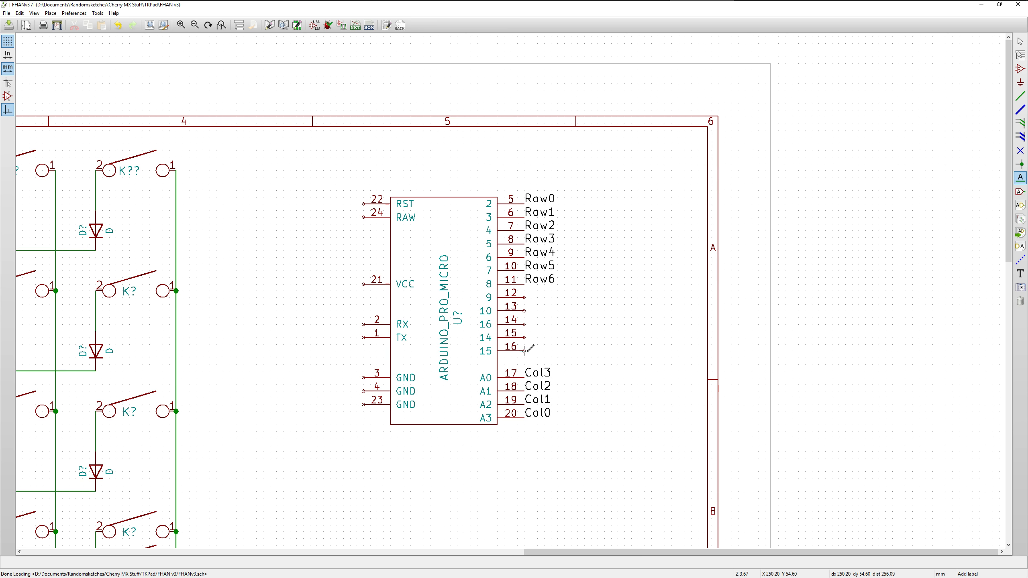
Place net labels Col4, Col5 and Col6 on pin numbers 16, 15 and 14 of the ARDUINO_PRO_MICRO respectively
click(524, 351)
text(Col4)
key(Return)
click(524, 337)
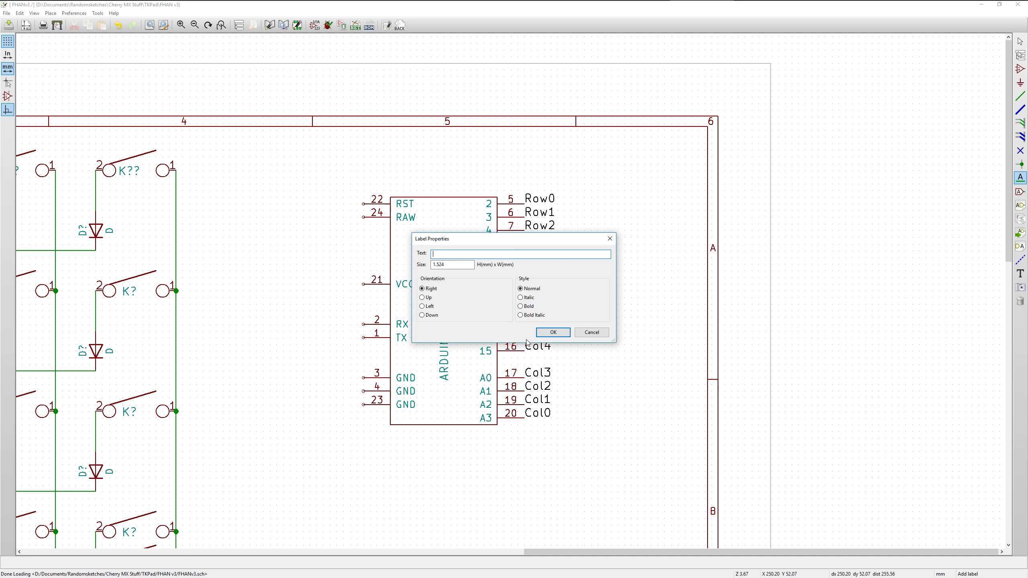
text(Col5)
key(Return)
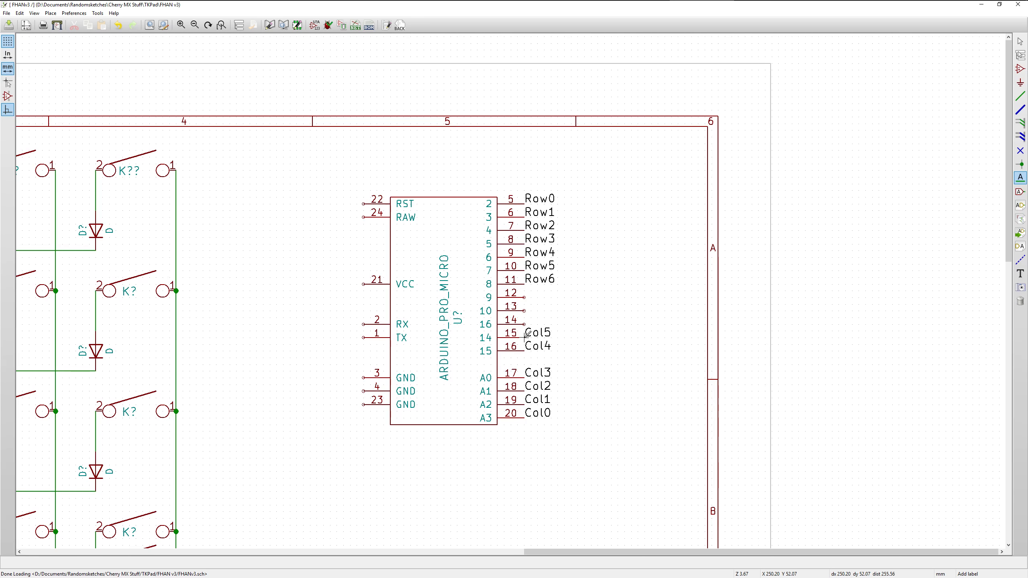
click(524, 324)
text(Col6)
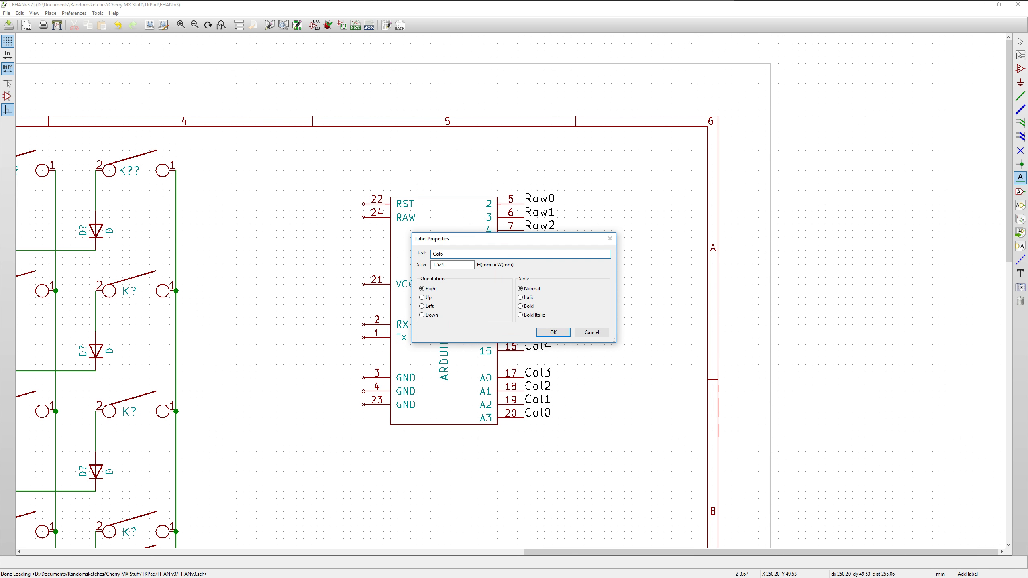
key(Return)
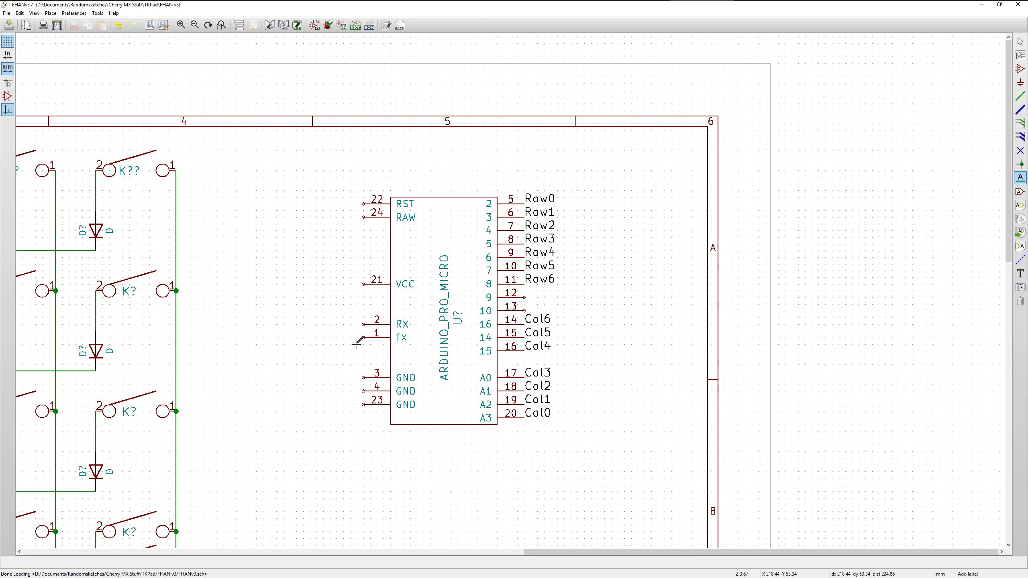
scroll(358, 342, down, 1)
scroll(515, 295, down, 1)
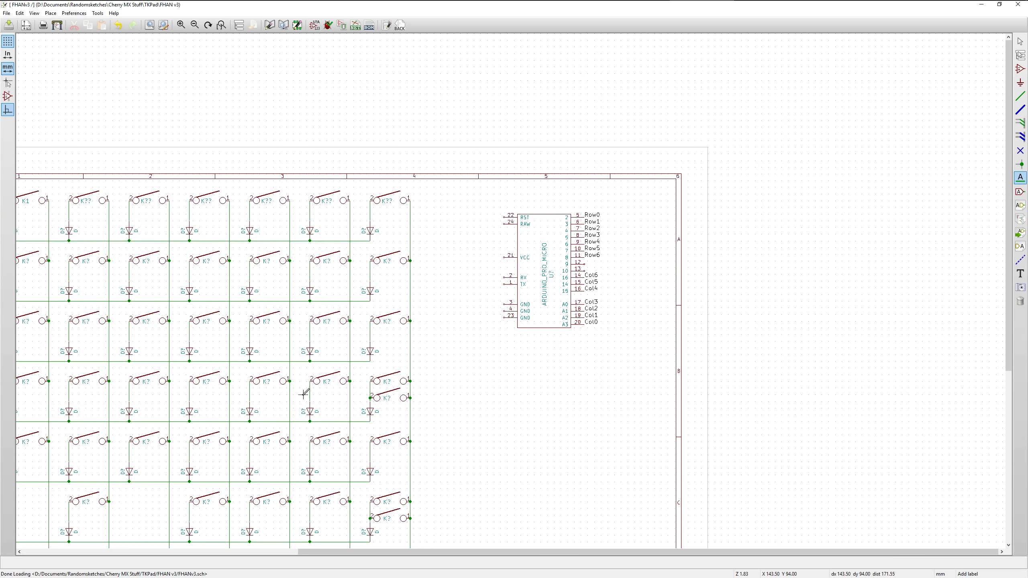
Save the FHANv3 schematic and close the schematic editor
scroll(300, 401, down, 1)
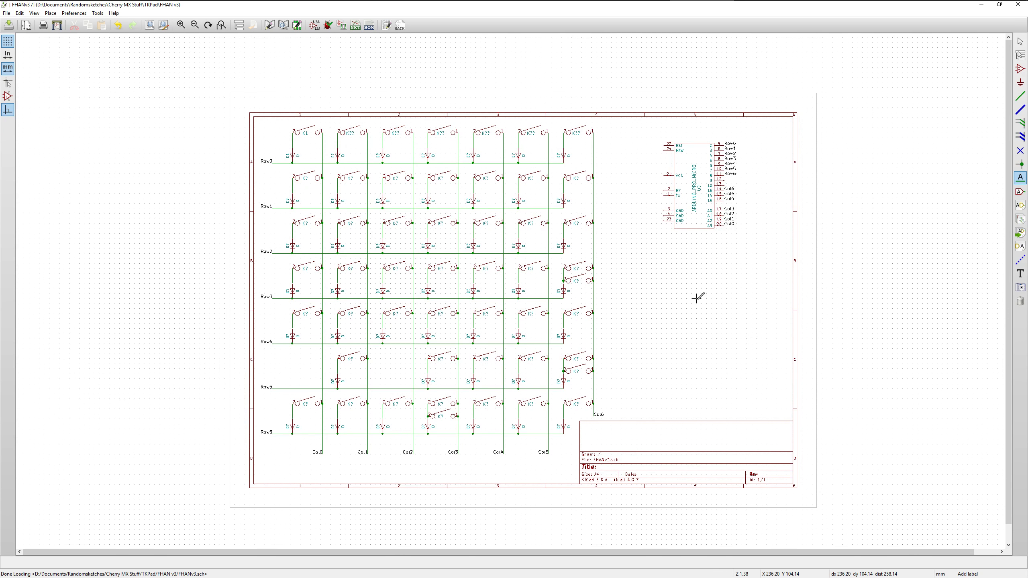
click(8, 25)
mouse_move(136, 1)
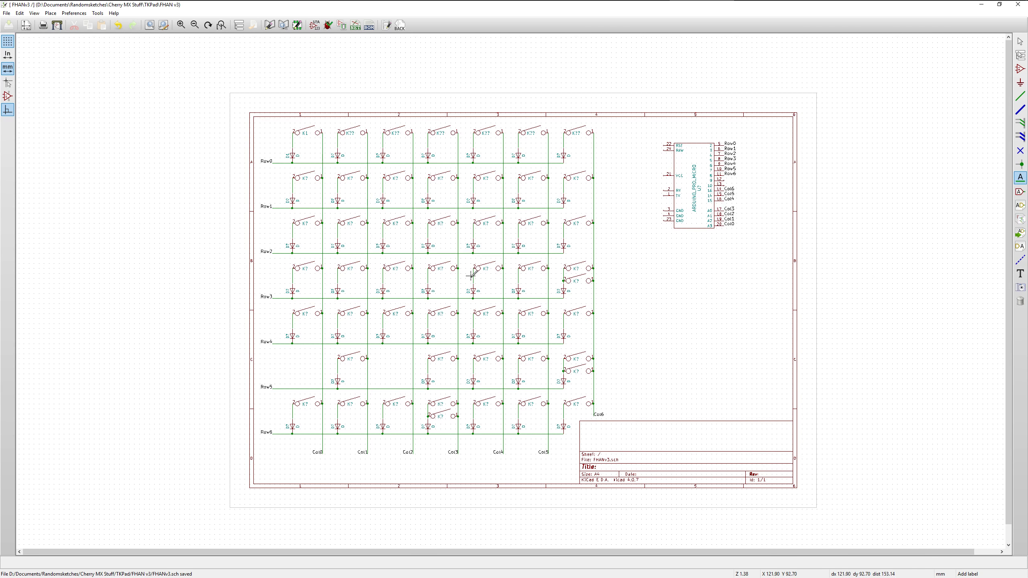
click(1022, 6)
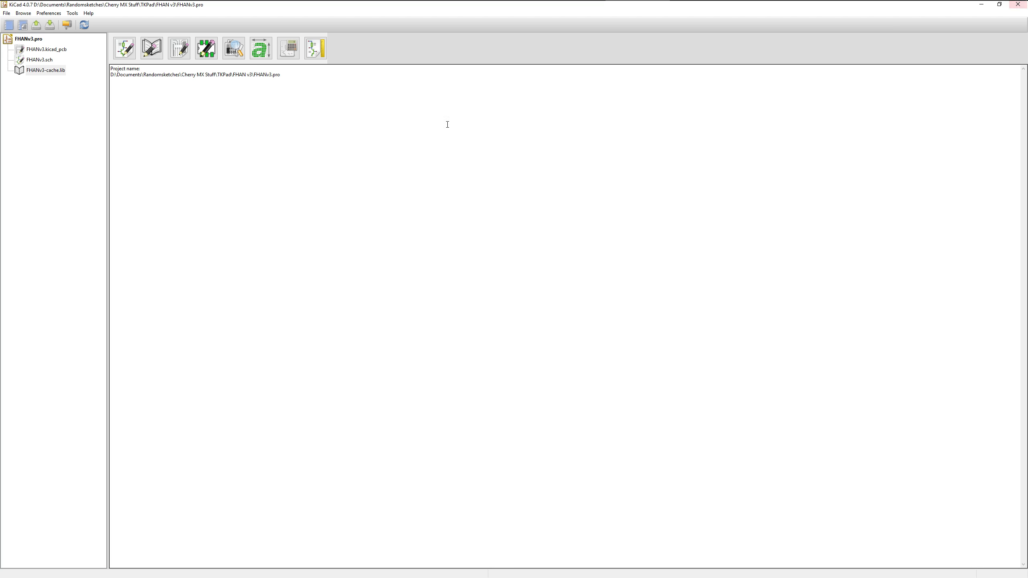
Open the FHAN v2 project from the TKPad folder and examine the matrix and component annotation in its schematic
click(36, 25)
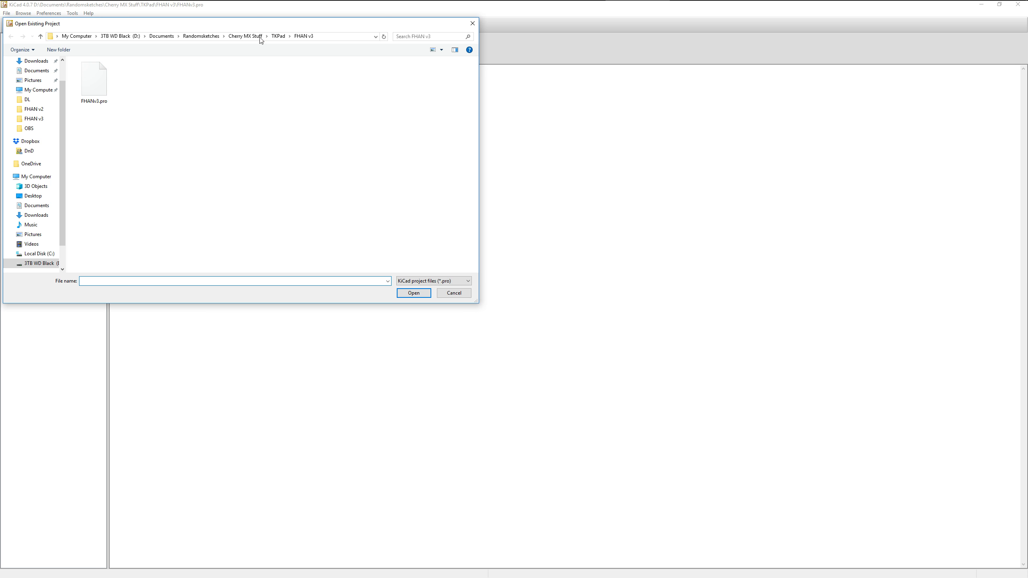
click(278, 37)
double_click(136, 81)
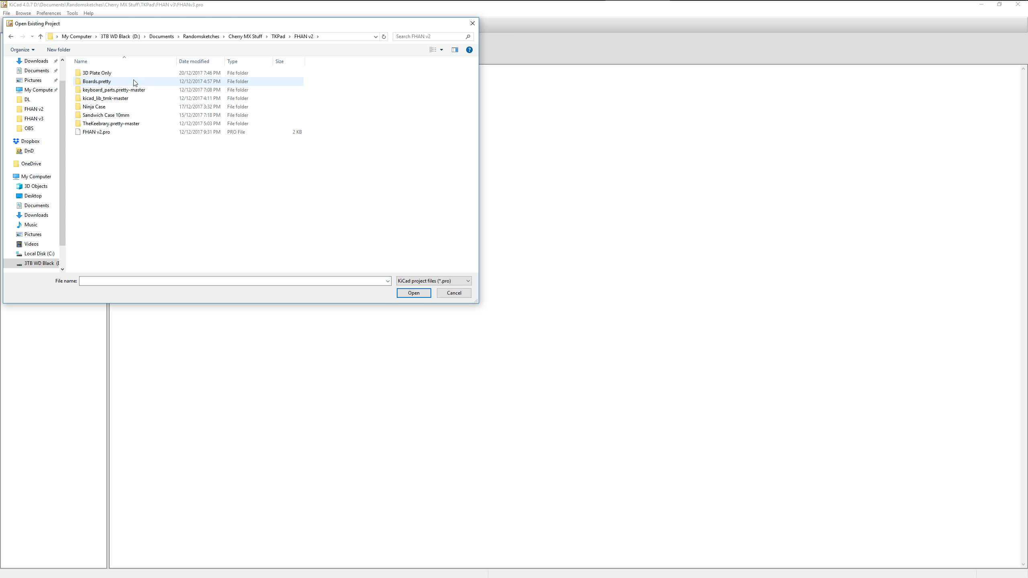
double_click(96, 132)
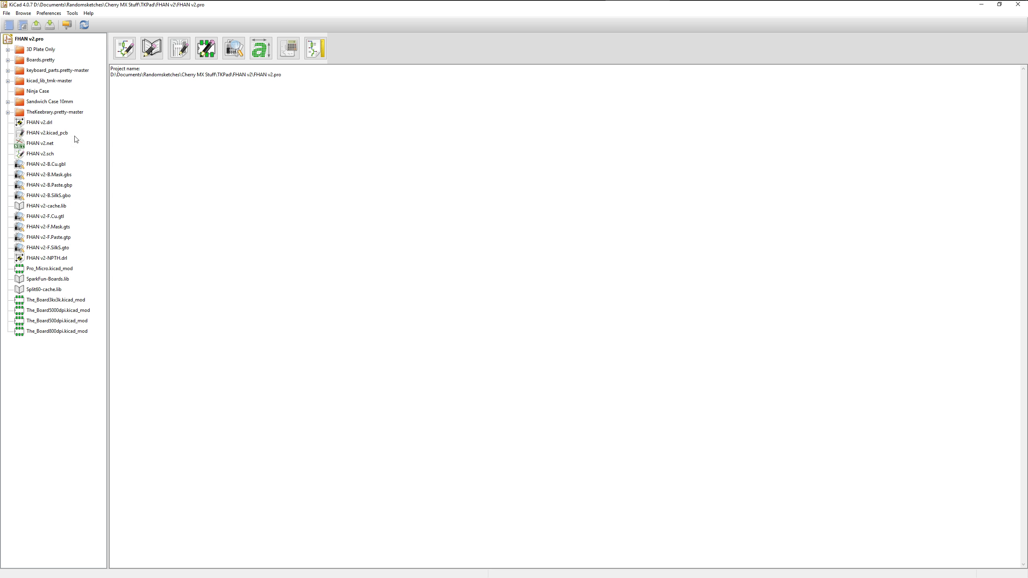
click(49, 154)
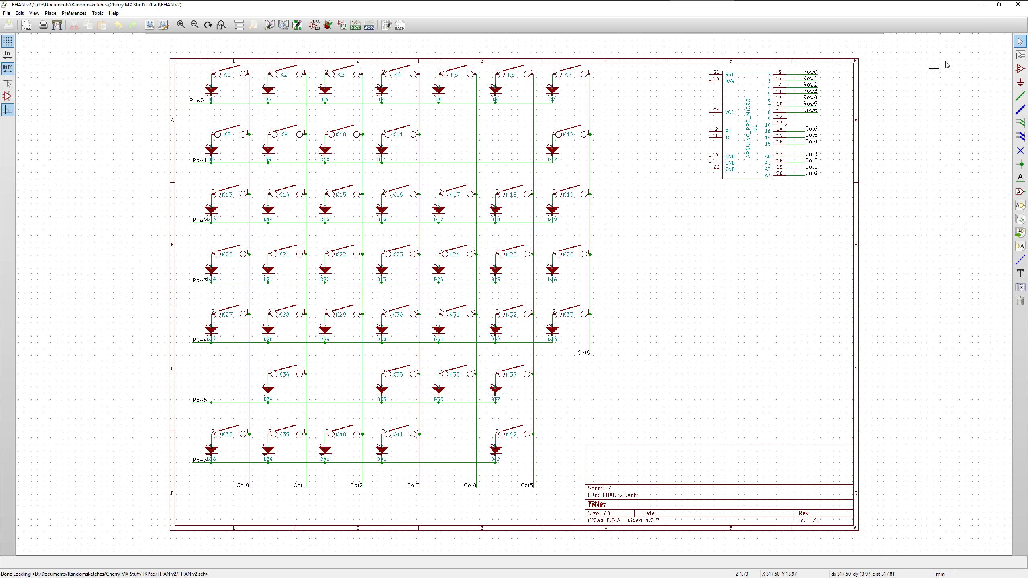
click(1019, 6)
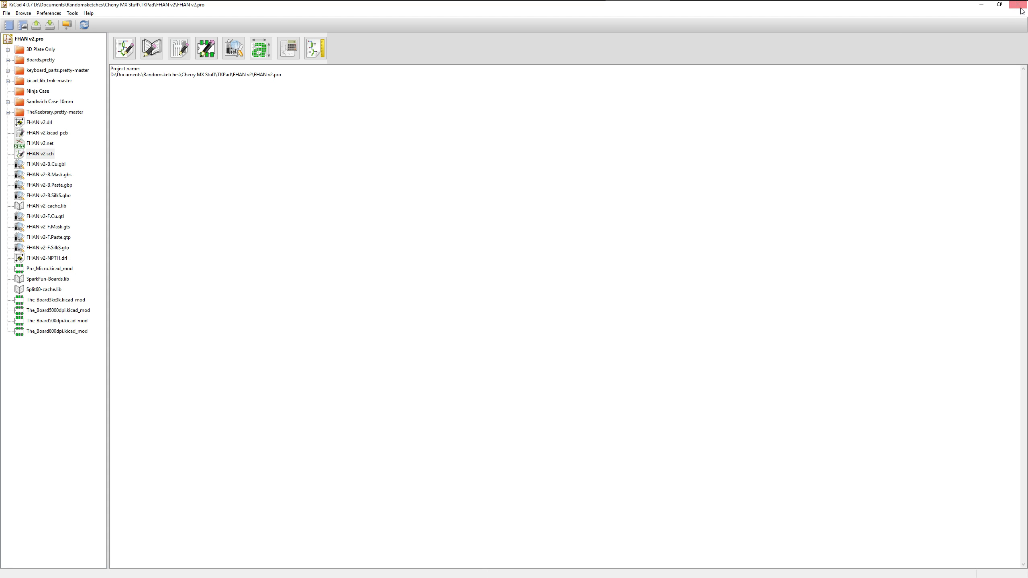
Reopen the FHANv3 project from the TKPad folder and open its schematic FHANv3.sch
click(37, 26)
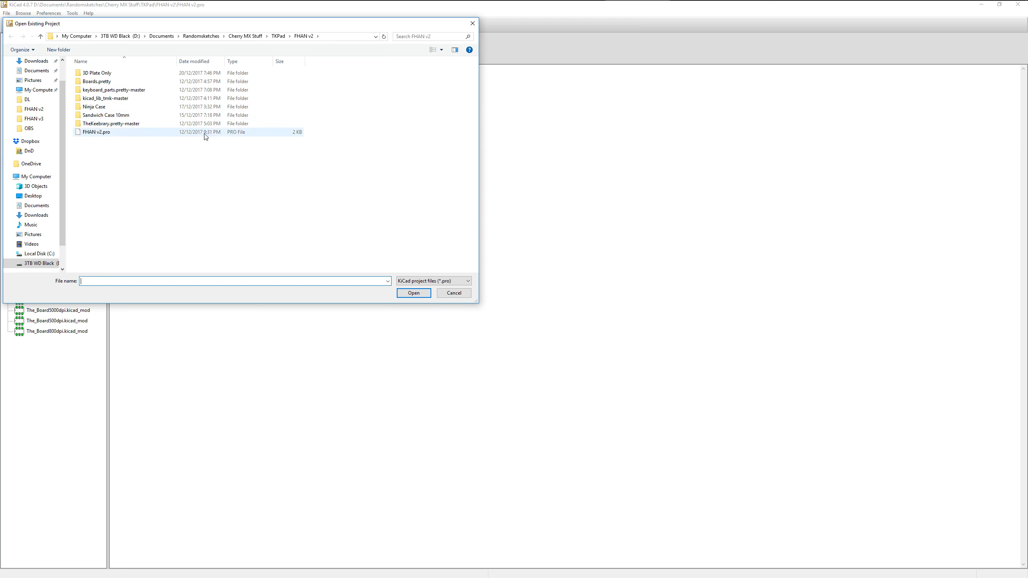
click(278, 36)
double_click(169, 88)
double_click(92, 82)
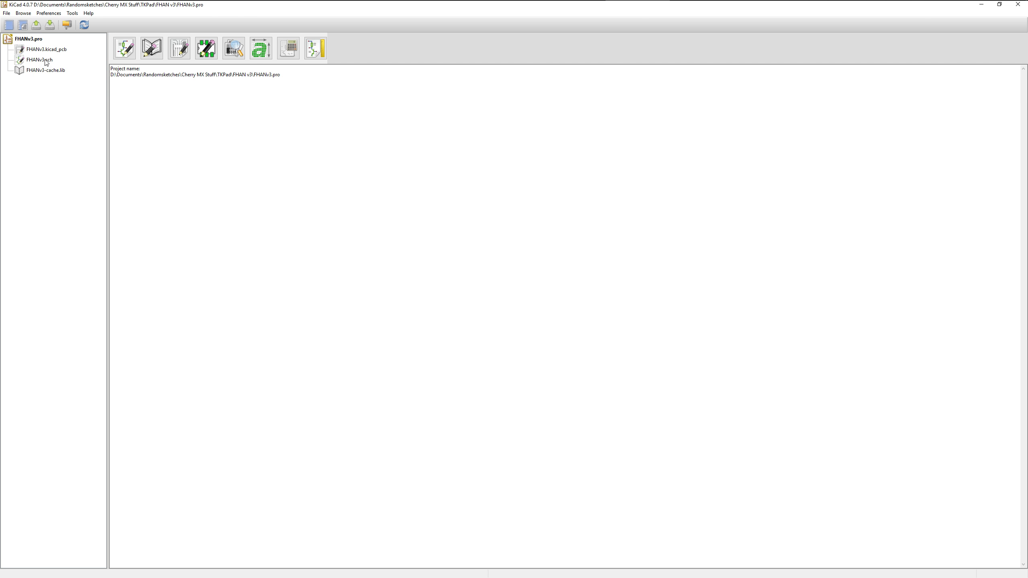
double_click(46, 61)
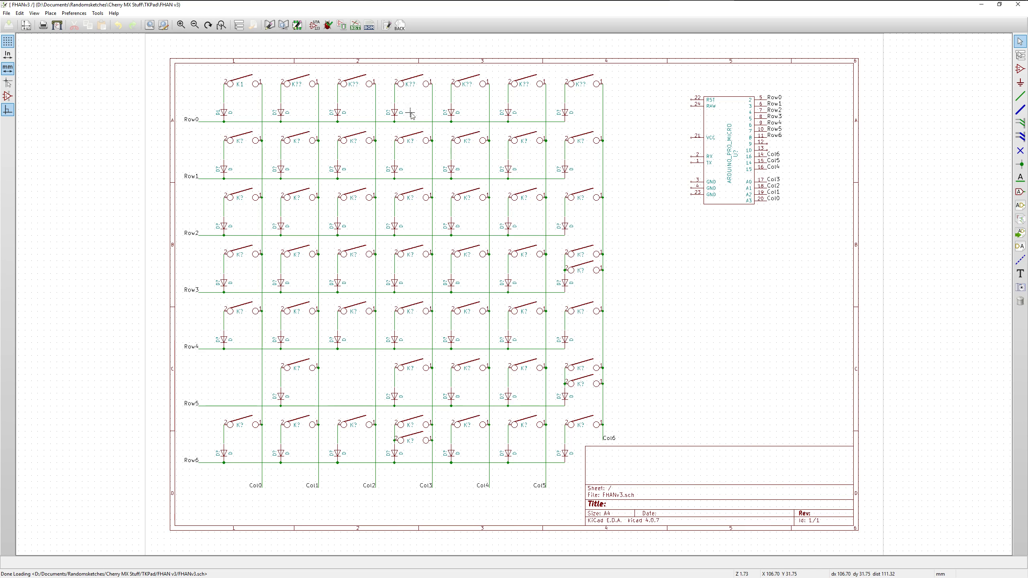
Start footprint assignment, annotating the entire schematic with existing annotation kept, sorted by X position, using the first free number
click(343, 26)
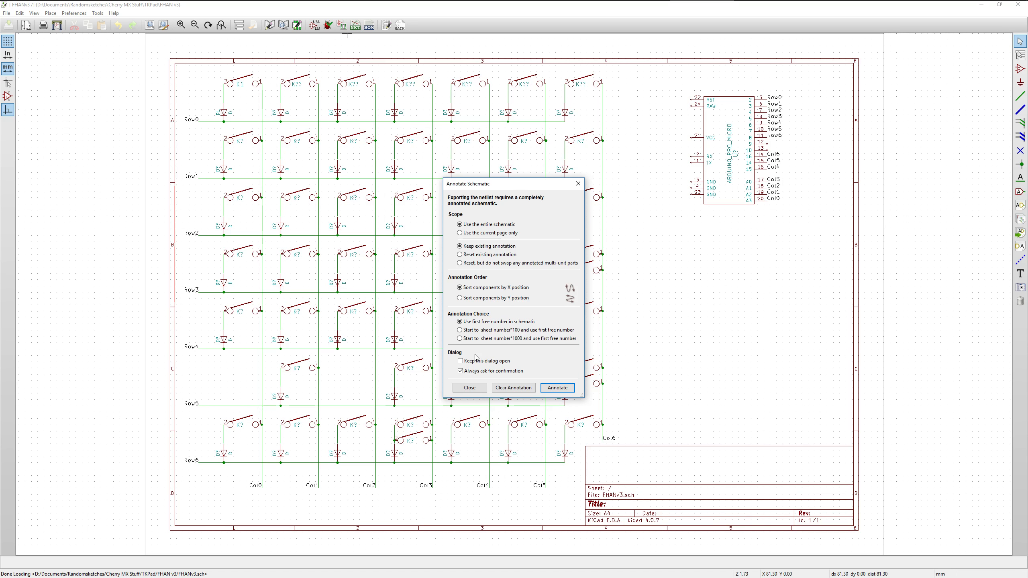
click(554, 389)
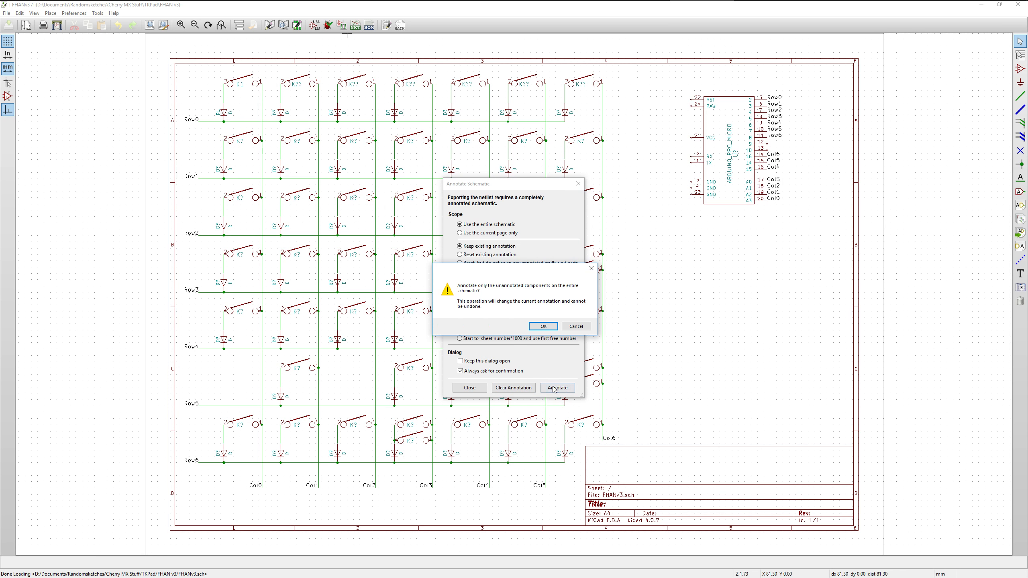
click(540, 327)
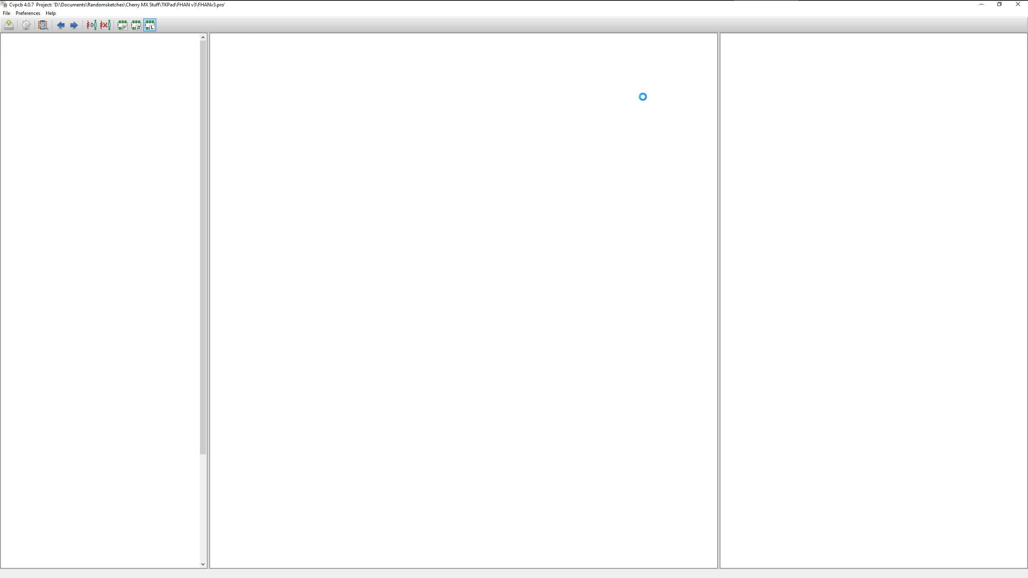
Return to the schematic and check the references assigned to the switches and diodes, especially in Row0
mouse_move(684, 1)
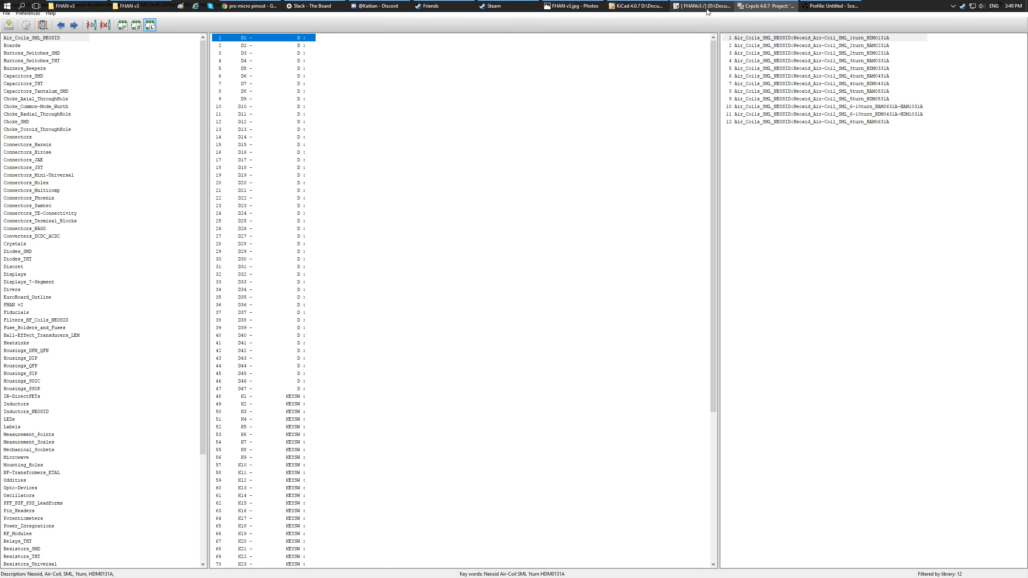
click(704, 6)
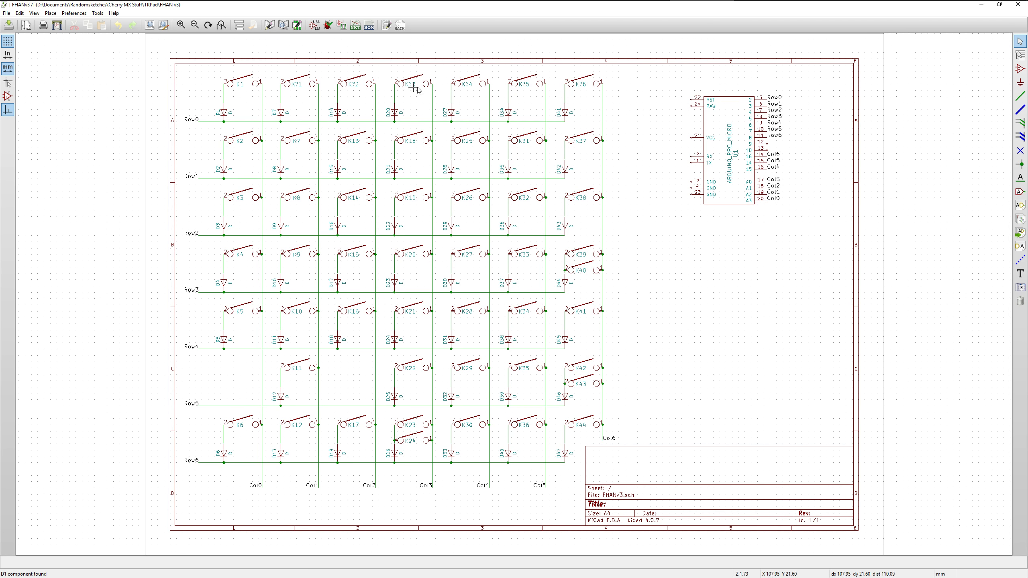
scroll(417, 91, up, 2)
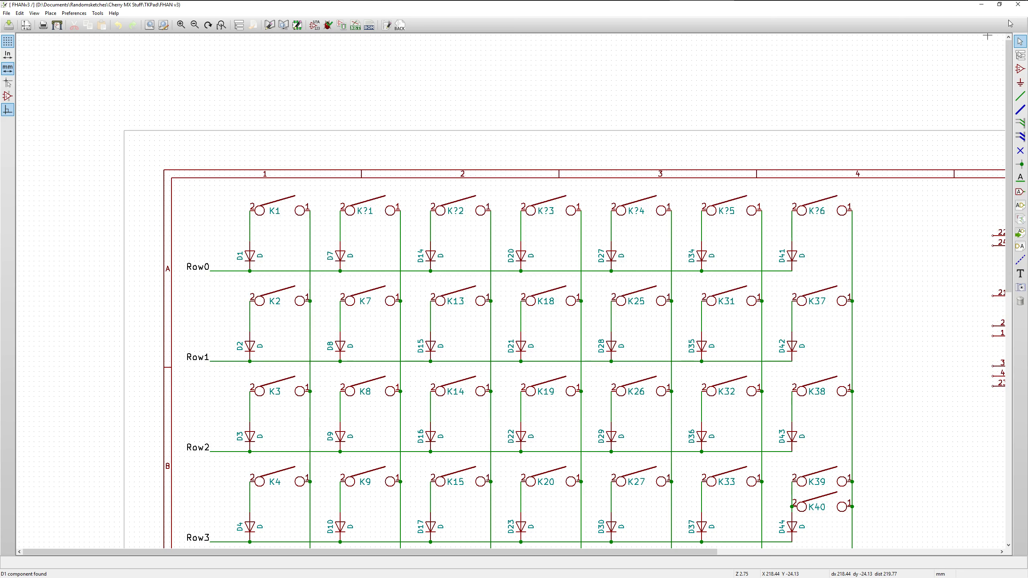
Discard the annotation by exiting the schematic without saving, close the footprint assignment window and reopen FHANv3.sch
click(1018, 4)
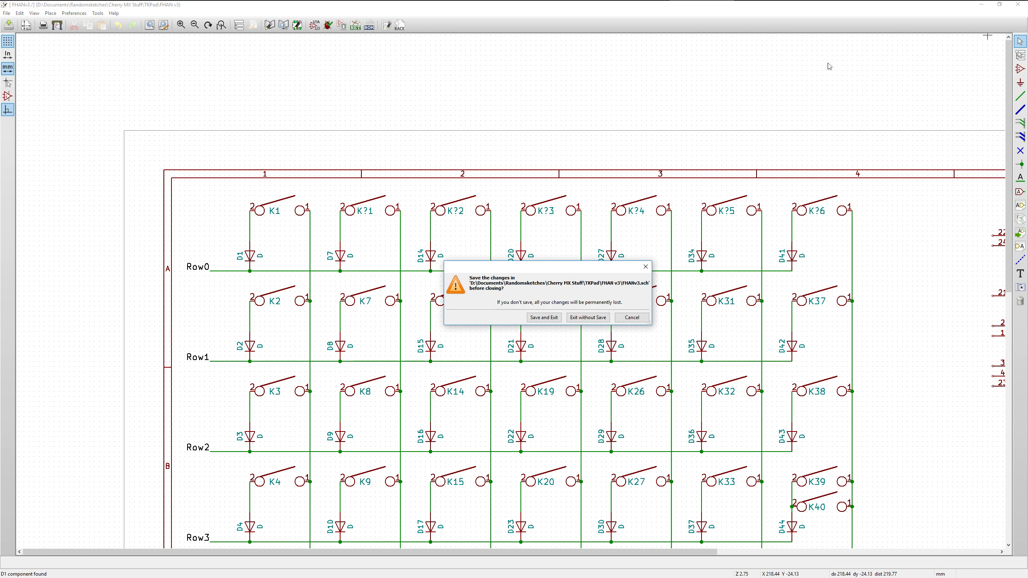
click(584, 318)
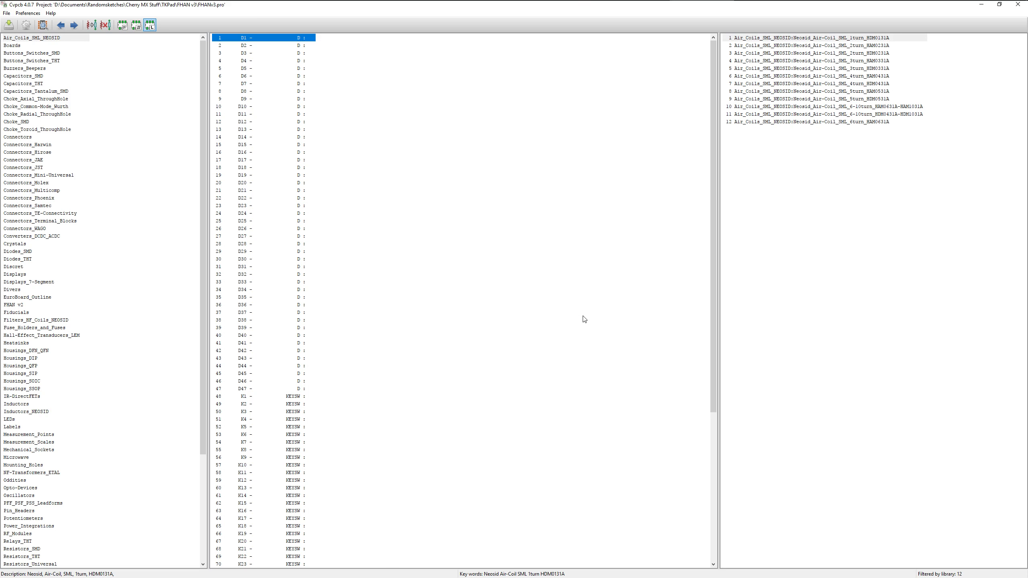
click(1018, 4)
double_click(39, 60)
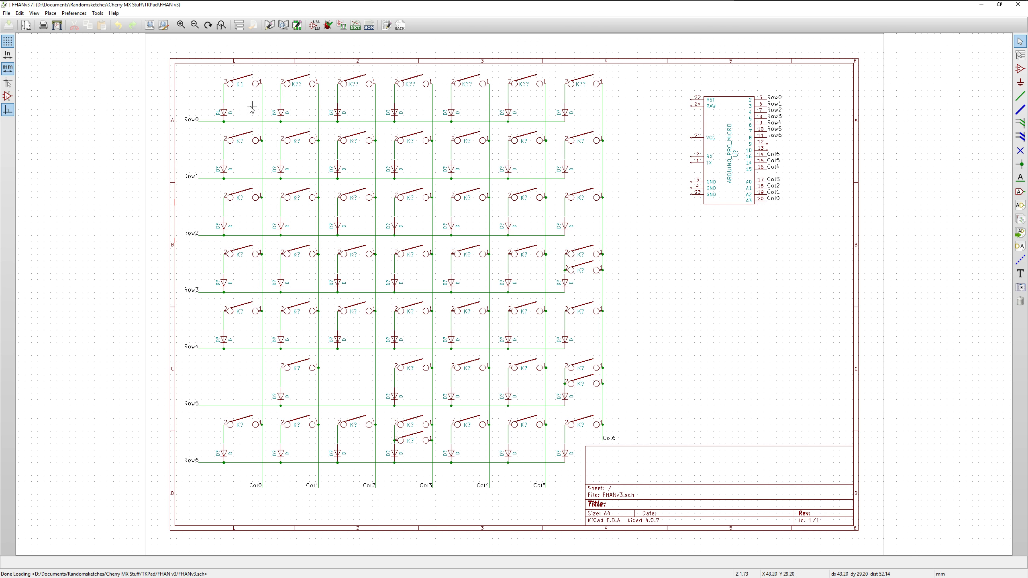
Change the reference of the first Row0 switch, K1, to K?
scroll(256, 96, up, 1)
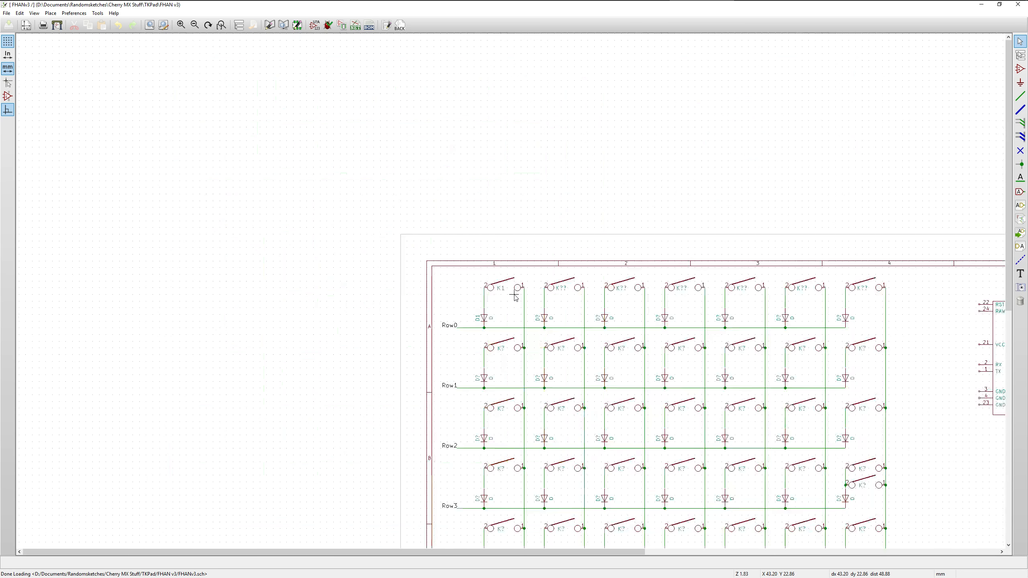
scroll(515, 296, up, 2)
click(490, 286)
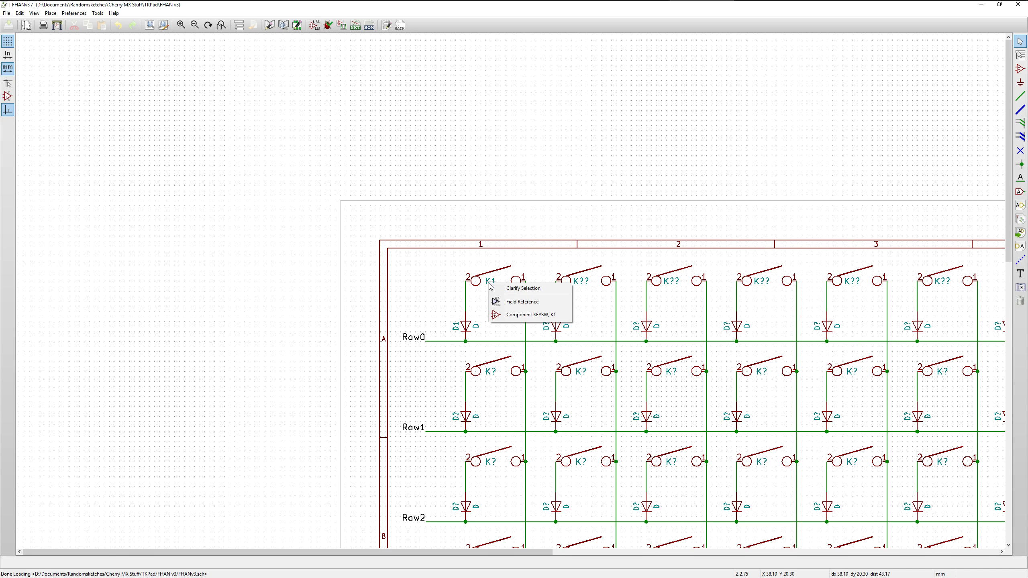
click(492, 302)
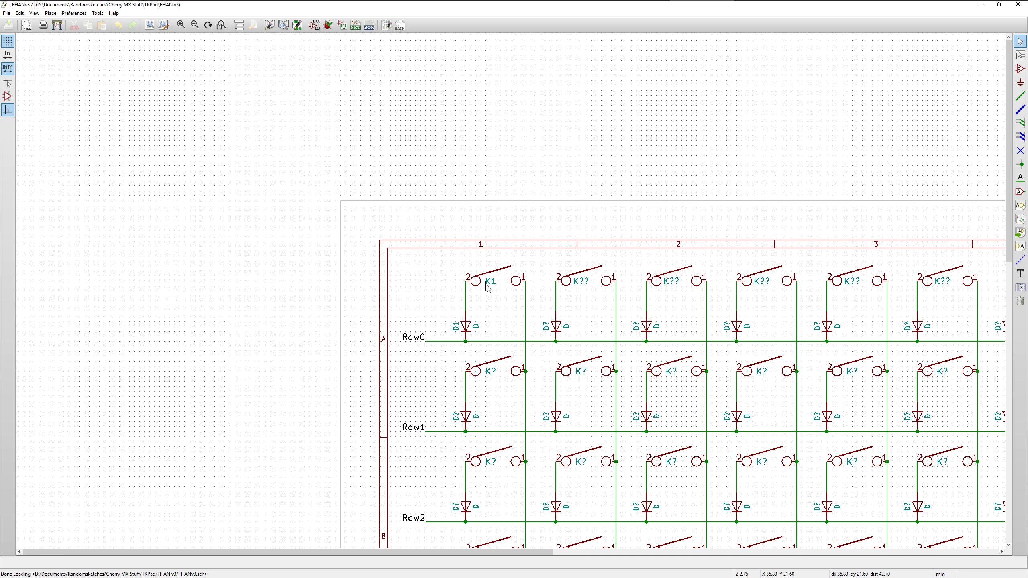
click(488, 284)
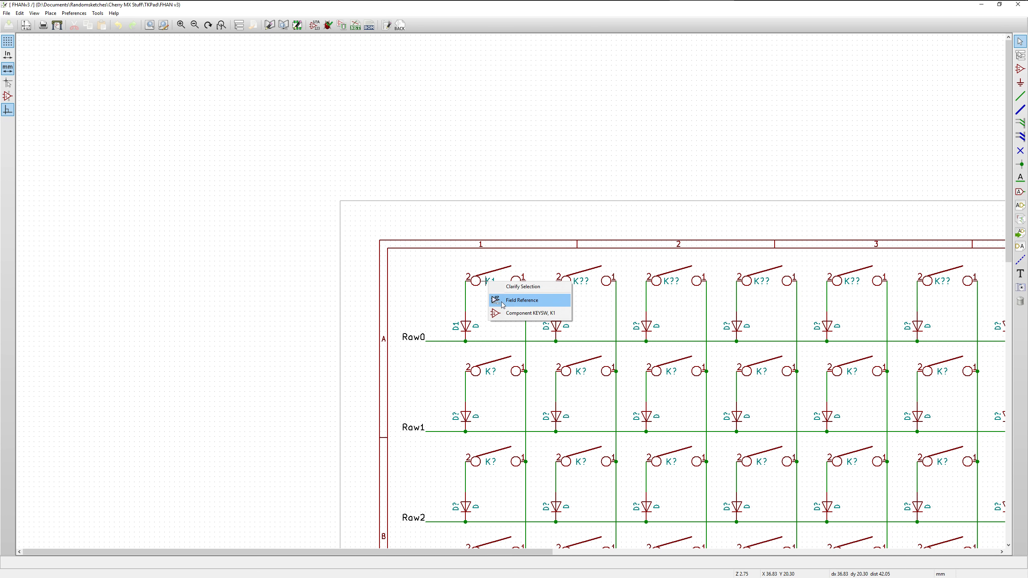
click(503, 303)
click(488, 284)
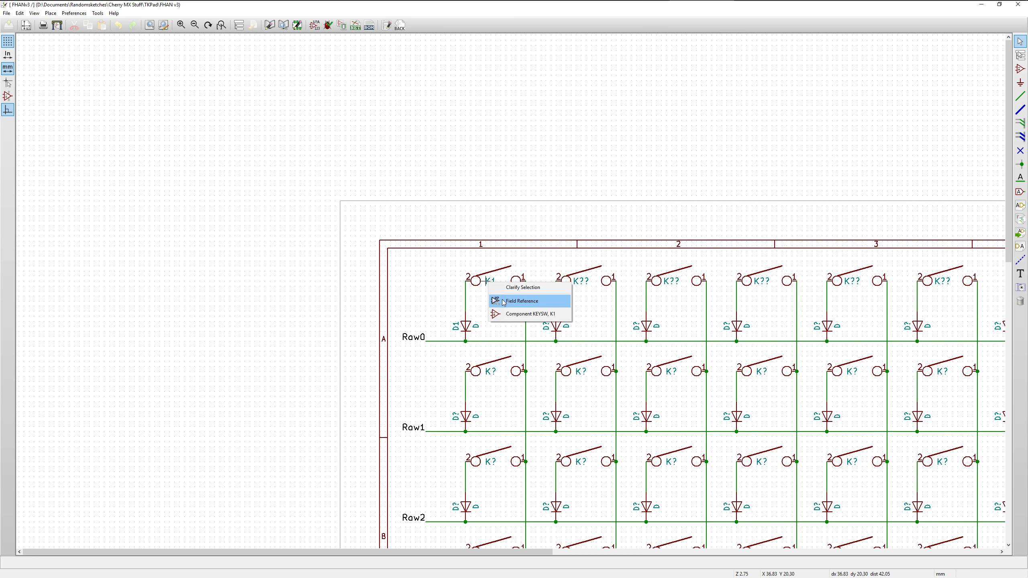
click(504, 302)
click(487, 284)
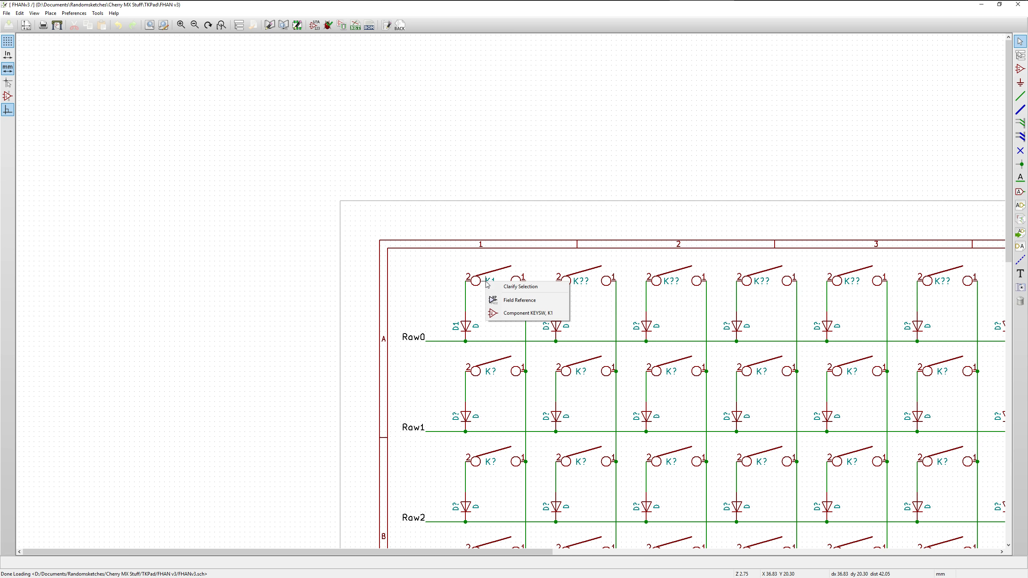
click(506, 300)
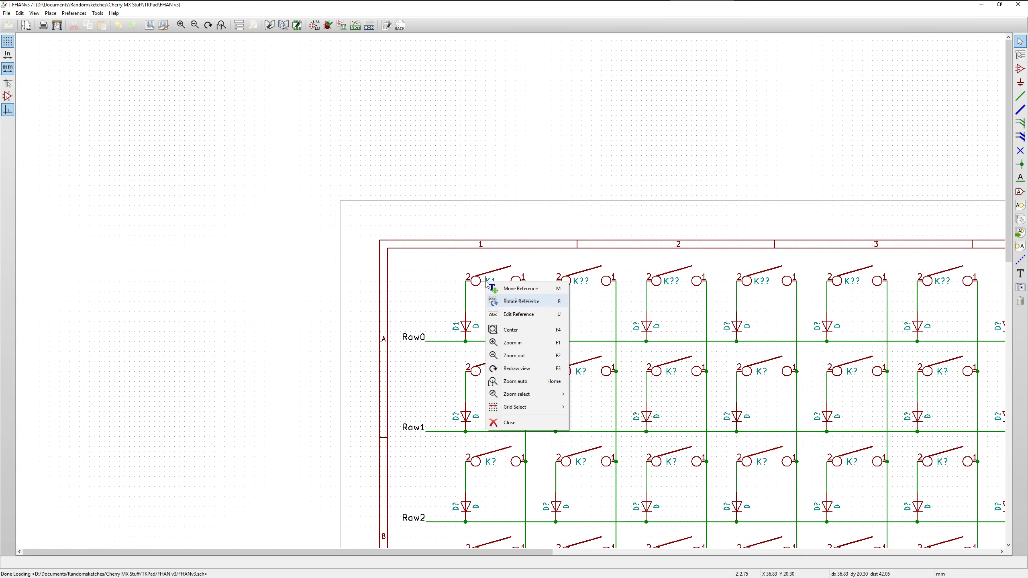
click(514, 320)
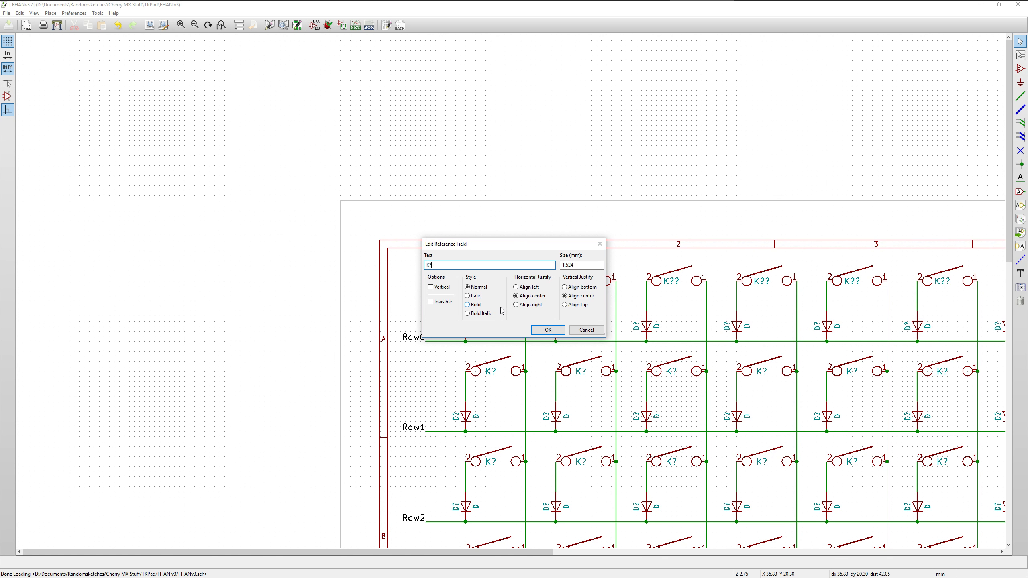
click(549, 330)
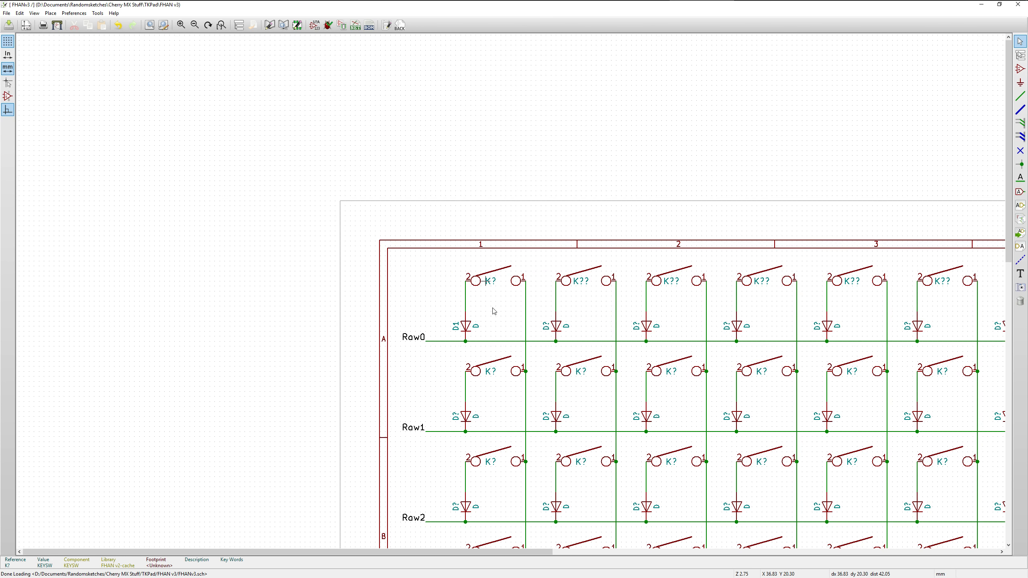
Bring the FHAN v3.jpg layout image over the schematic to compare its row and column wiring with the matrix
scroll(428, 310, up, 1)
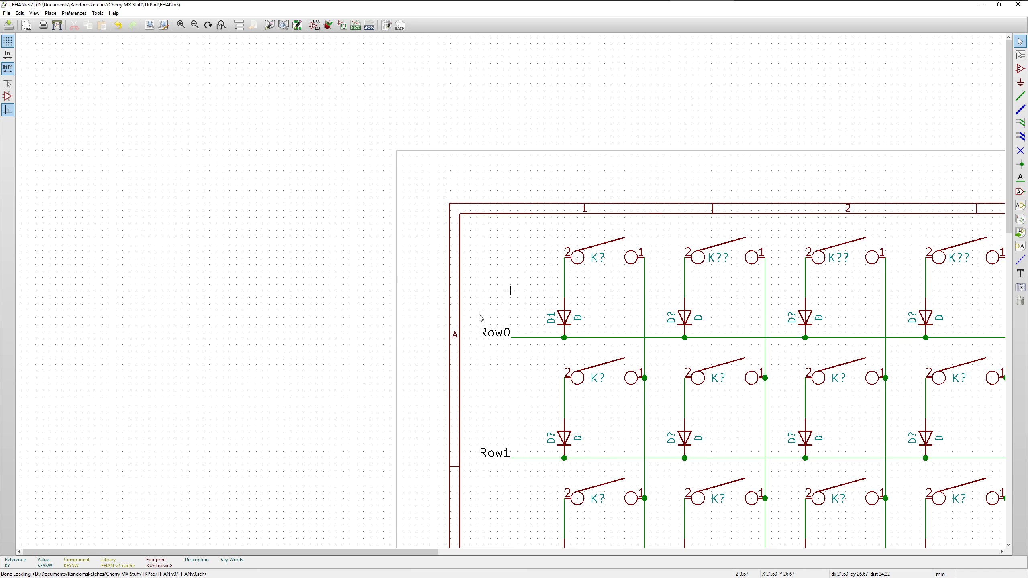
scroll(481, 315, down, 3)
scroll(783, 408, up, 1)
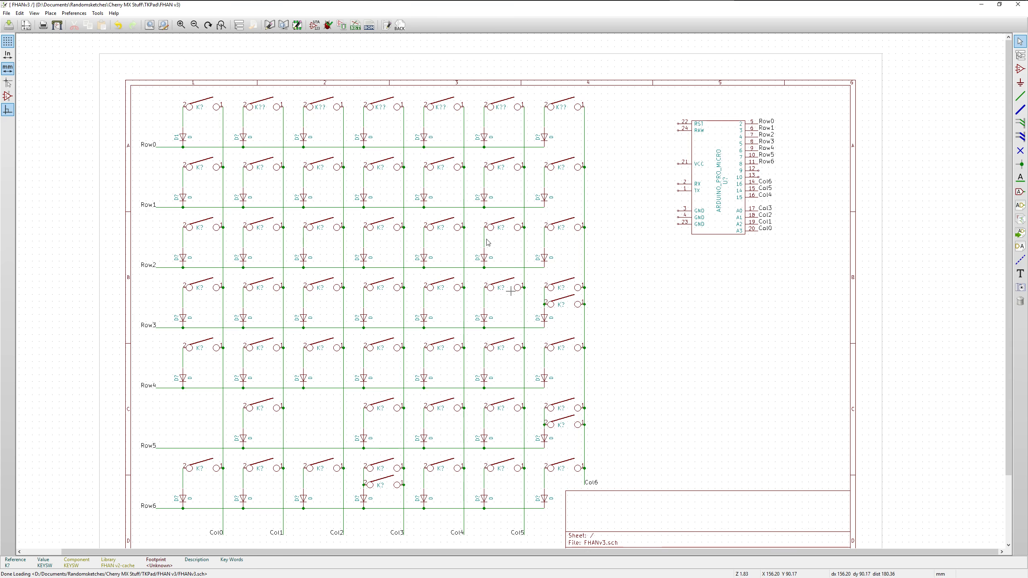
drag(1008, 236, 1010, 253)
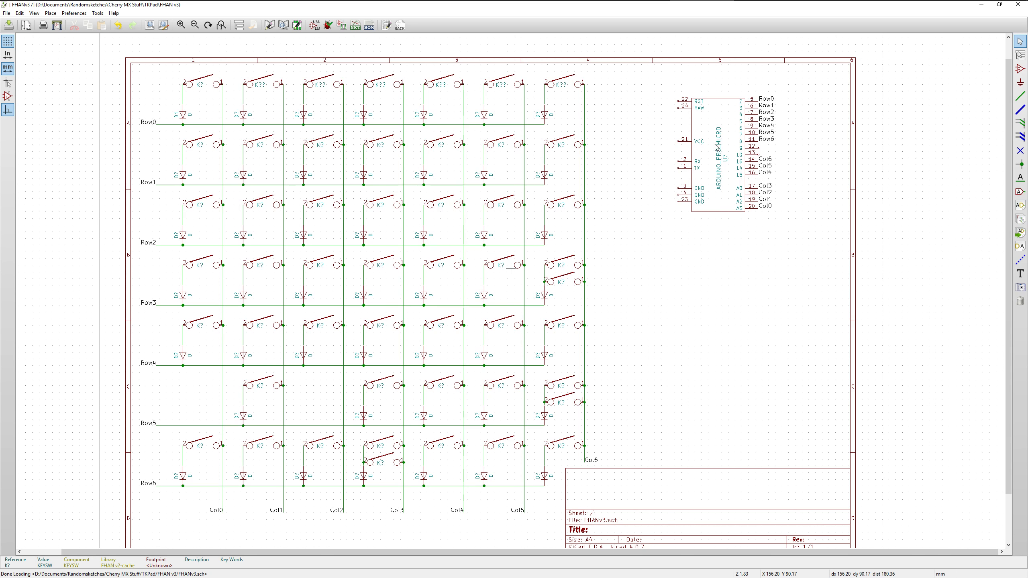
drag(1027, 76, 670, 225)
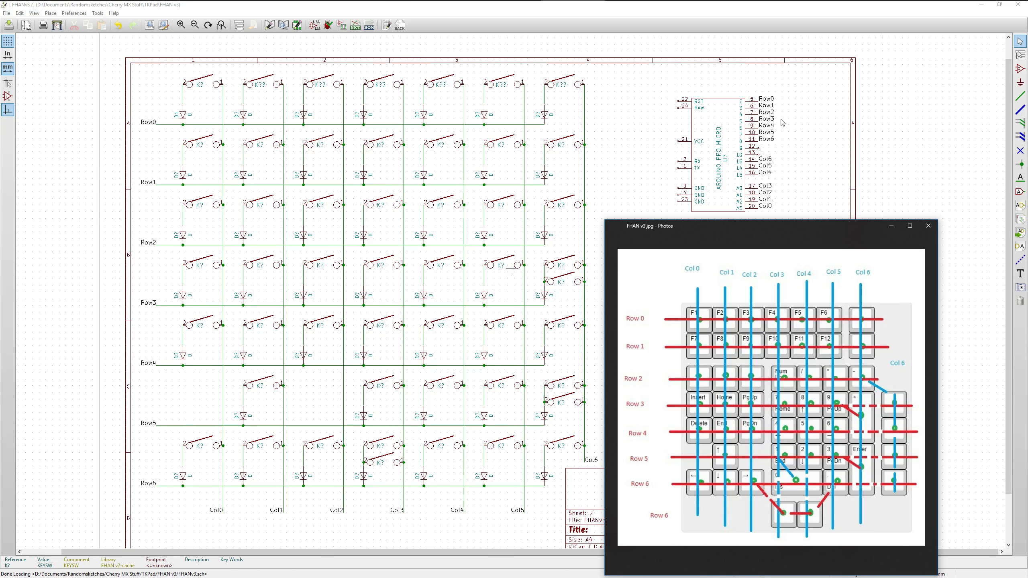